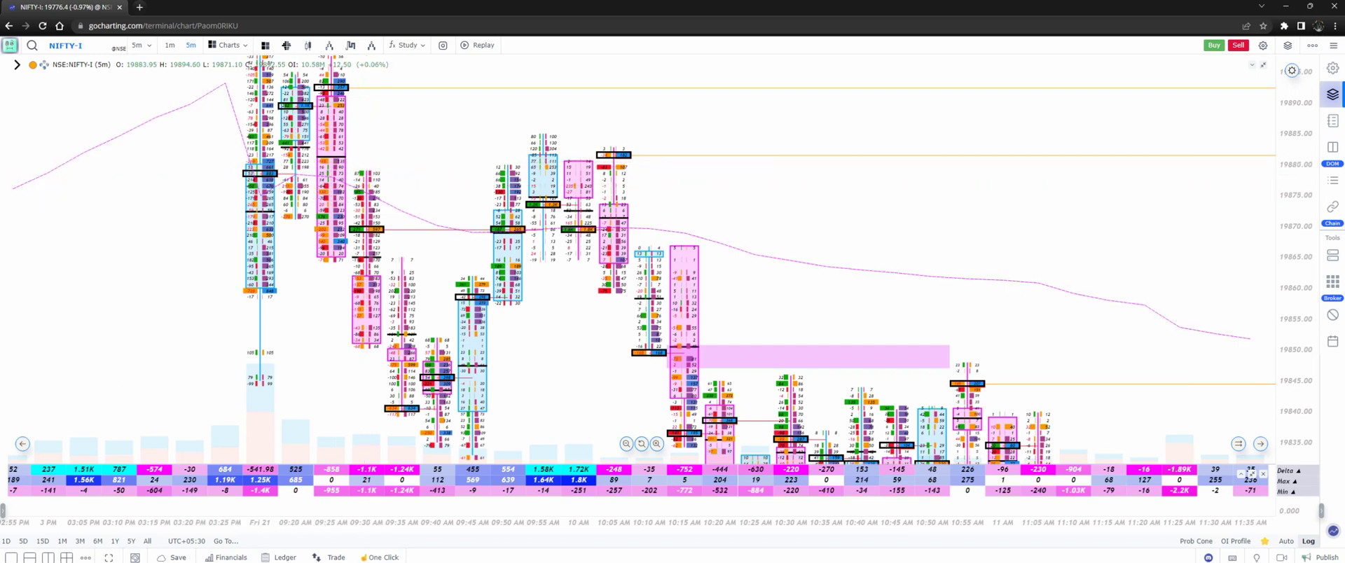
Sketch a rising zigzag with an arrow to its peak beside the opening candle, and circle the 1.58K and 1.72K deltas with tick marks above
left_click(156, 180)
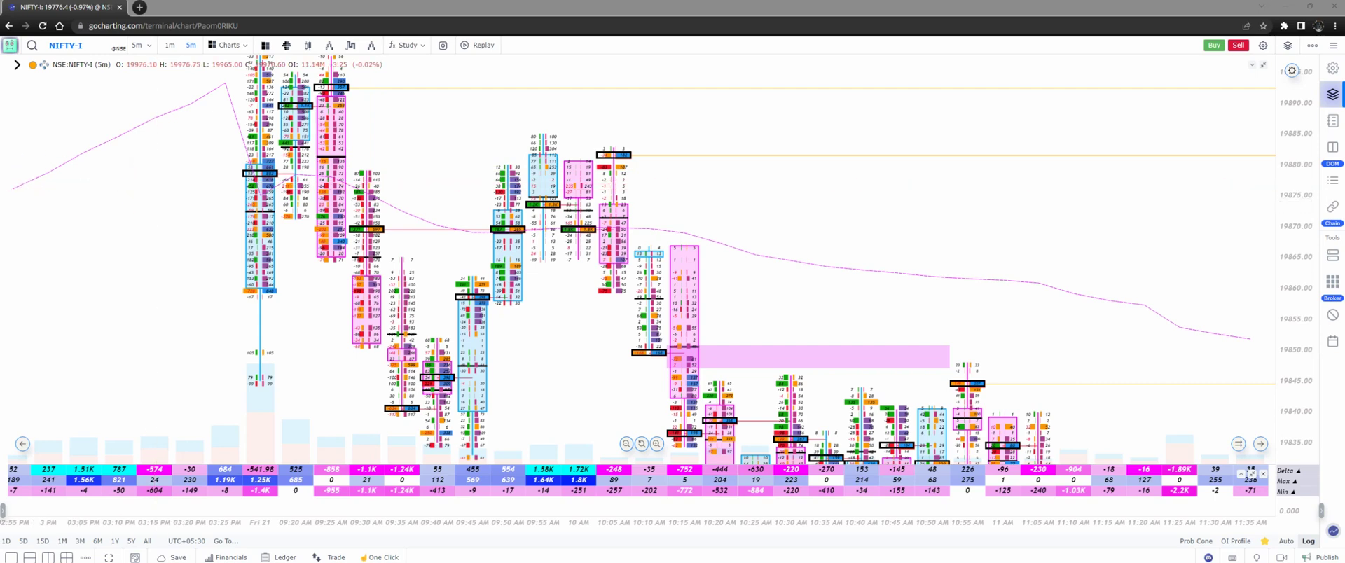
mouse_move(122, 335)
left_mouse_down()
mouse_move(129, 300)
mouse_move(144, 311)
mouse_move(193, 242)
mouse_move(175, 247)
mouse_move(186, 261)
left_mouse_up()
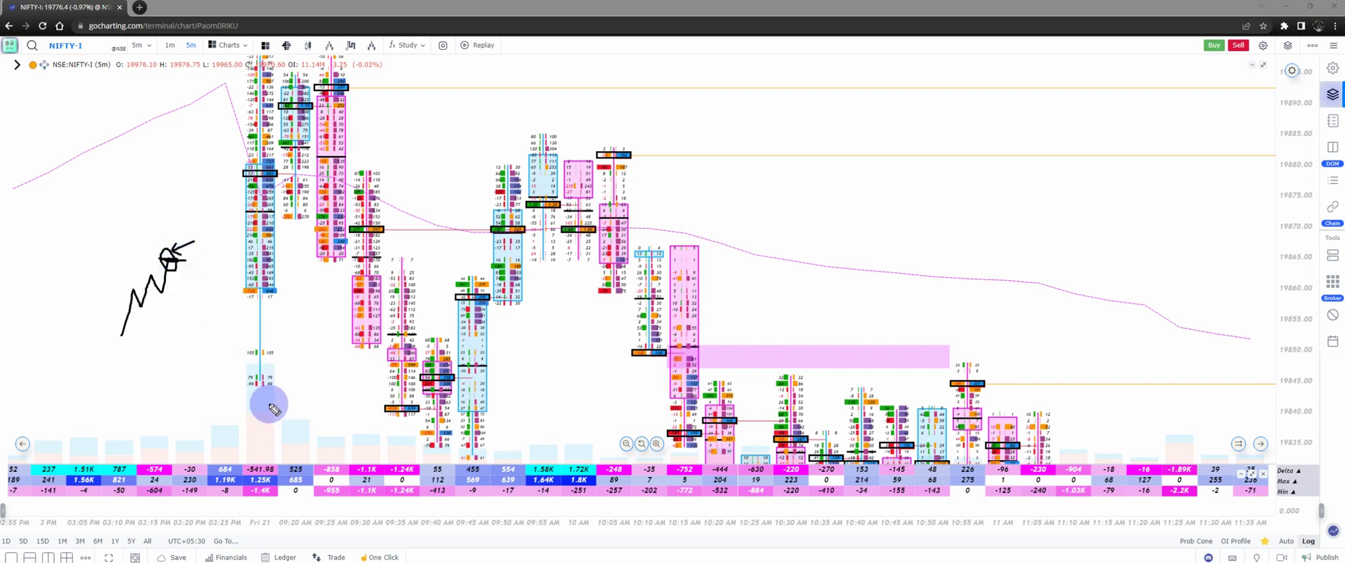
mouse_move(550, 468)
left_mouse_down()
mouse_move(558, 441)
mouse_move(593, 439)
left_mouse_up()
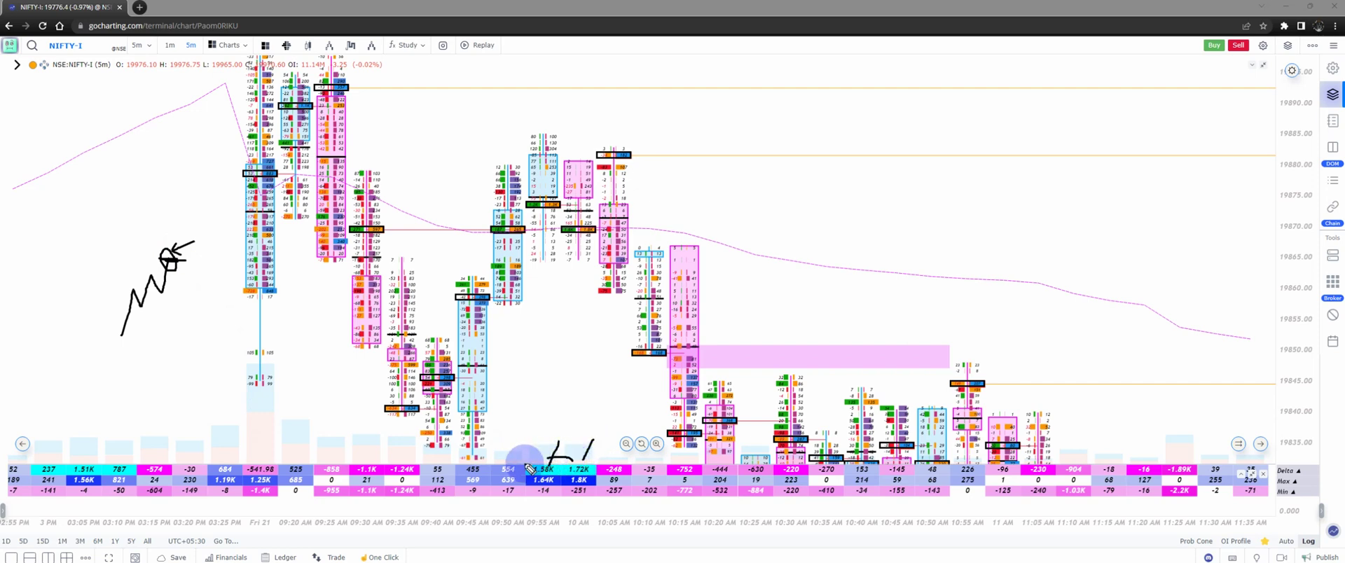
mouse_move(525, 464)
left_mouse_down()
mouse_move(577, 490)
mouse_move(561, 464)
left_mouse_up()
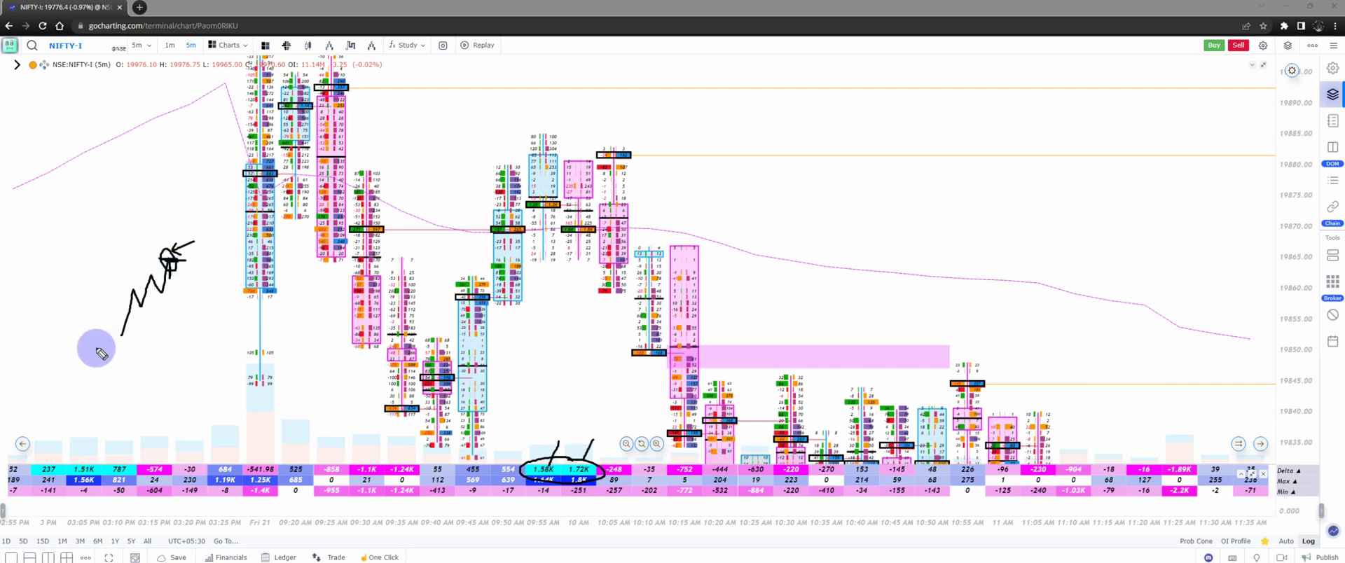
Draw a baseline with short vertical bars under the zigzag, and loop the chart's volume area from about 09:20 to 09:50 before clearing the annotations
left_click_drag(96, 347, 246, 347)
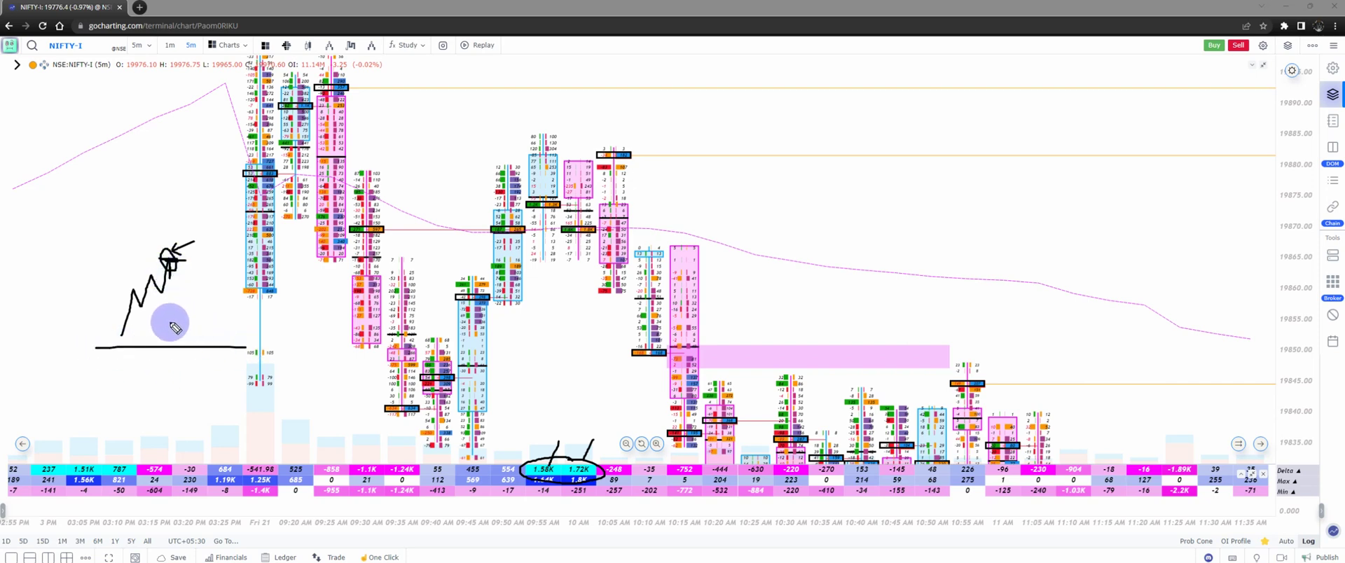
mouse_move(172, 324)
left_mouse_down()
mouse_move(172, 347)
mouse_move(136, 344)
left_mouse_up()
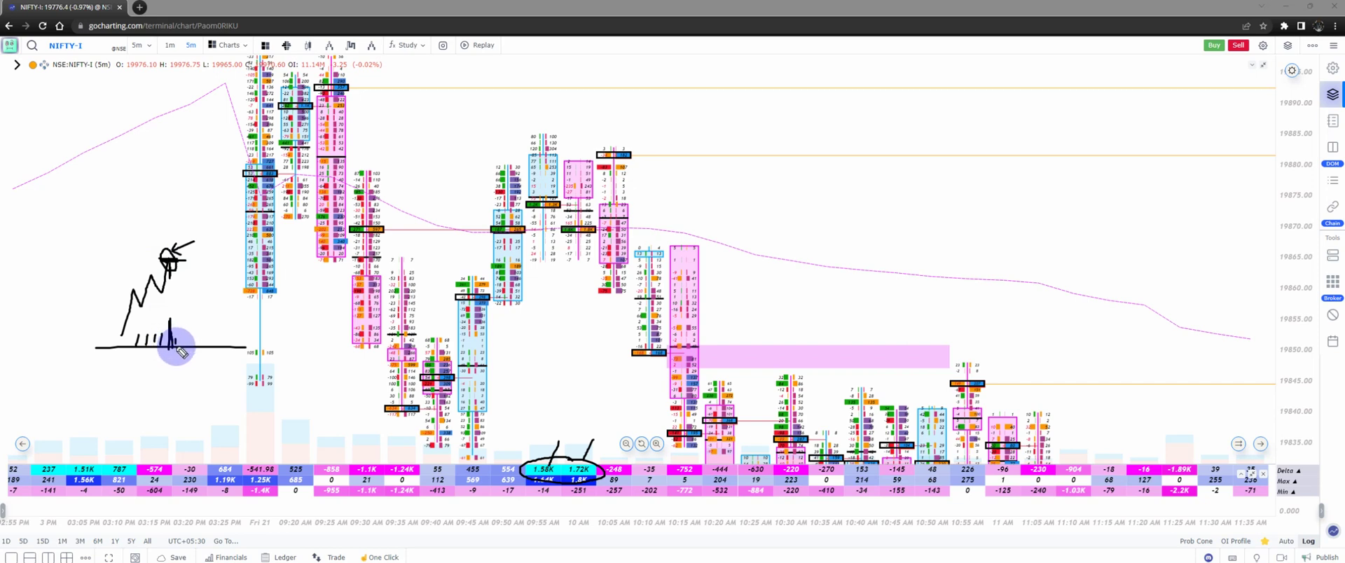
left_click_drag(192, 339, 192, 346)
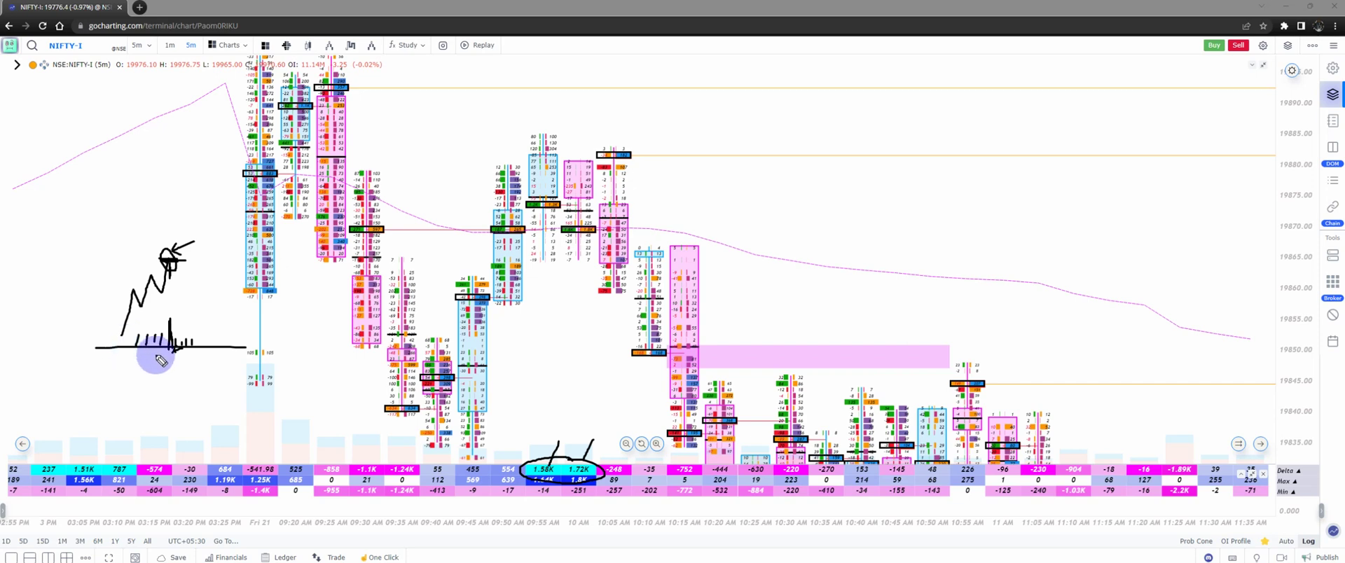
mouse_move(267, 417)
left_mouse_down()
mouse_move(423, 383)
mouse_move(517, 434)
mouse_move(435, 463)
mouse_move(292, 430)
left_mouse_up()
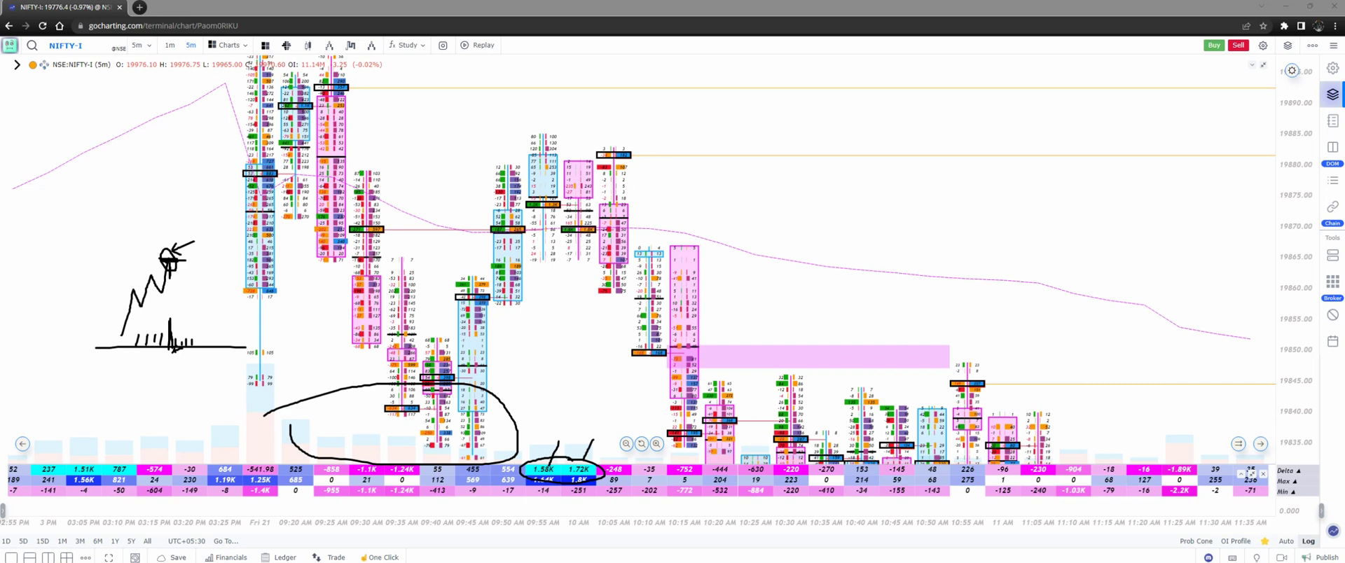
key("Escape")
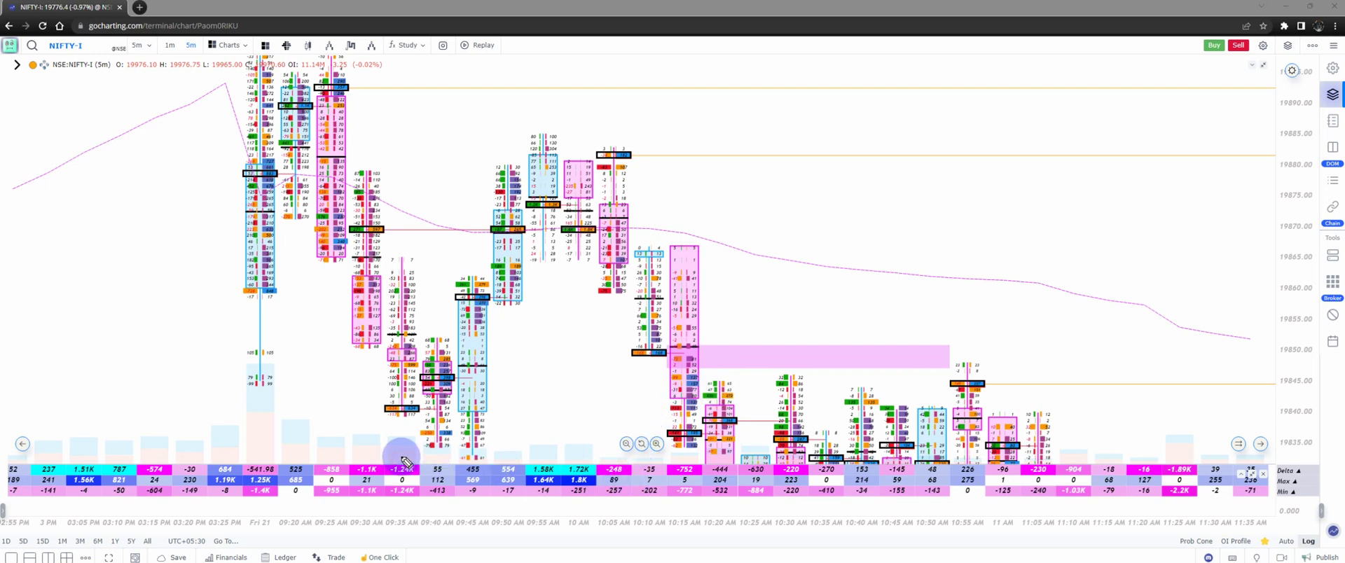
Draw a descending line along the volume to the 10:10 bar, circle that candle's black-outlined price row with an arrow, and clear the annotations
mouse_move(269, 420)
left_mouse_down()
mouse_move(651, 461)
mouse_move(659, 449)
mouse_move(641, 447)
mouse_move(628, 459)
mouse_move(669, 467)
mouse_move(649, 452)
left_mouse_up()
mouse_move(656, 348)
left_mouse_down()
mouse_move(635, 343)
mouse_move(629, 363)
mouse_move(661, 344)
mouse_move(639, 345)
left_mouse_up()
left_click_drag(620, 380, 639, 365)
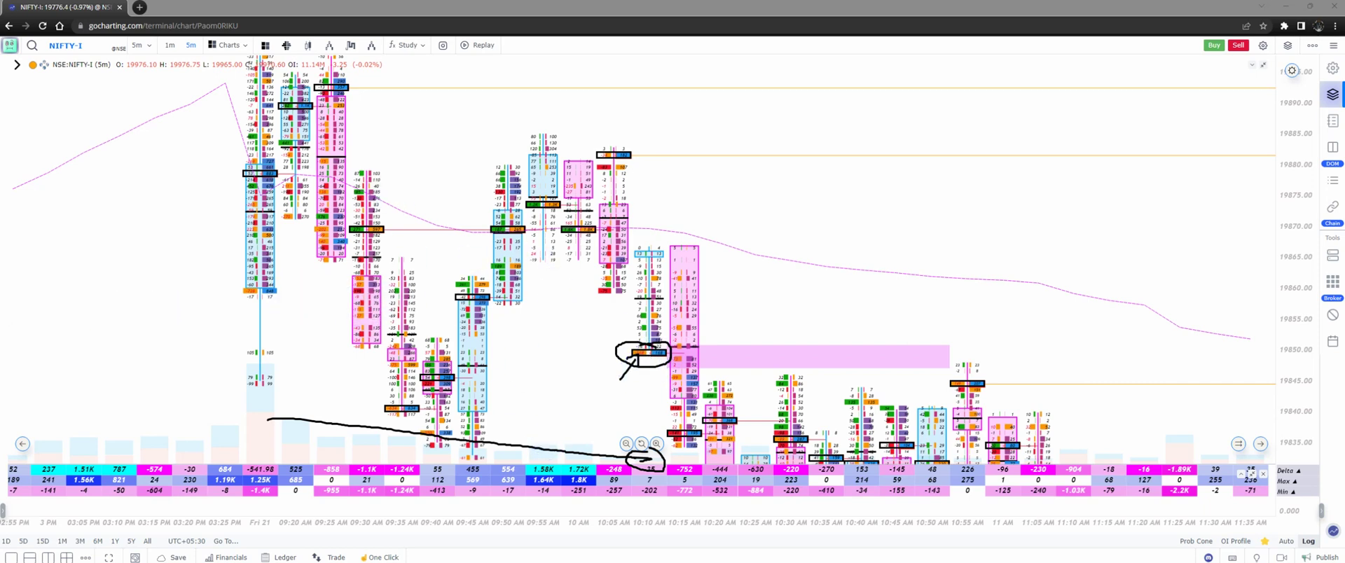
key("Escape")
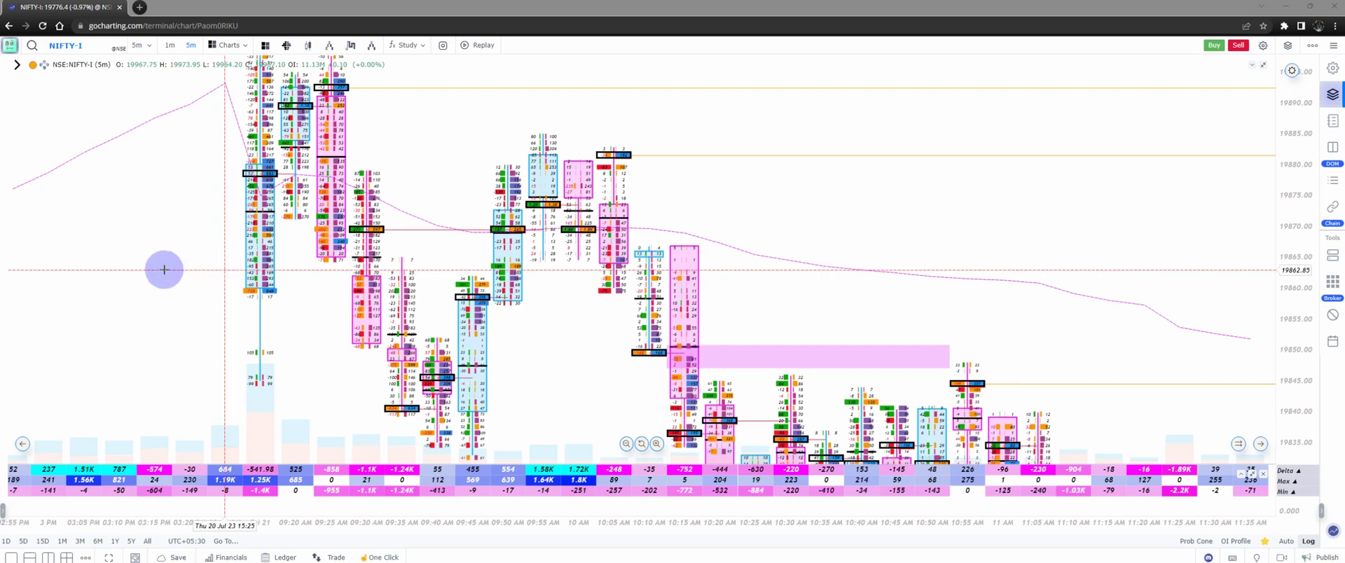
Sketch a rising zigzag with three vertical bars below it in the empty area, and circle the 09:15 and 09:20 candles' delta values
left_click_drag(162, 270, 201, 320)
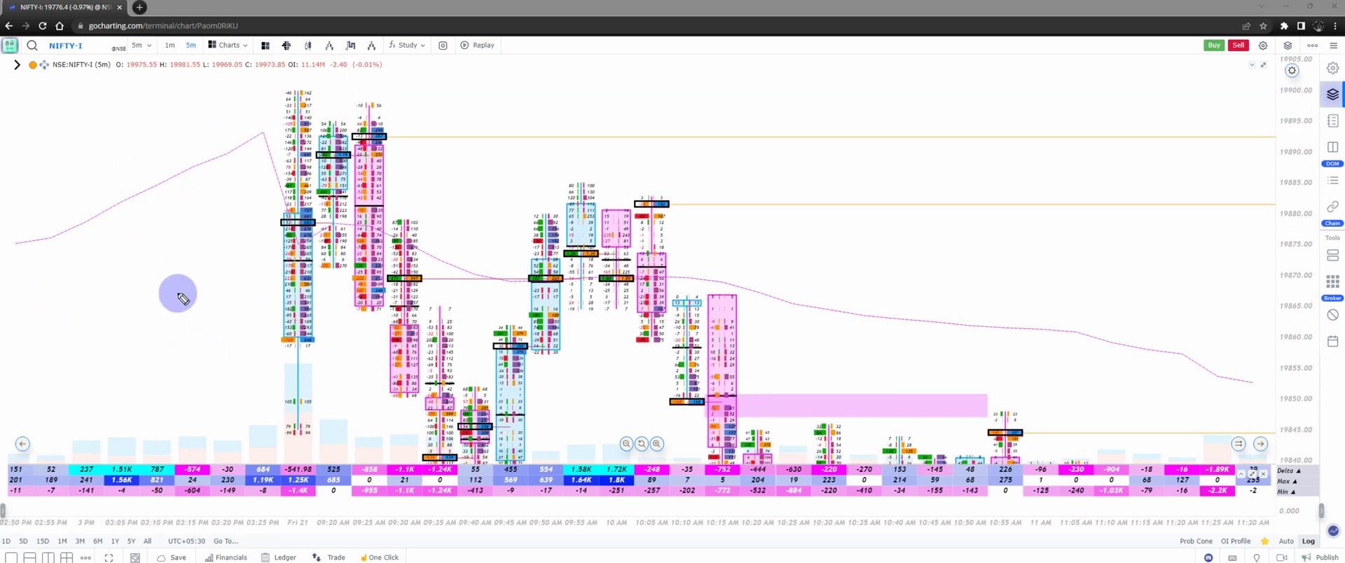
mouse_move(93, 351)
left_mouse_down()
mouse_move(112, 309)
mouse_move(173, 288)
mouse_move(182, 255)
mouse_move(184, 270)
left_mouse_up()
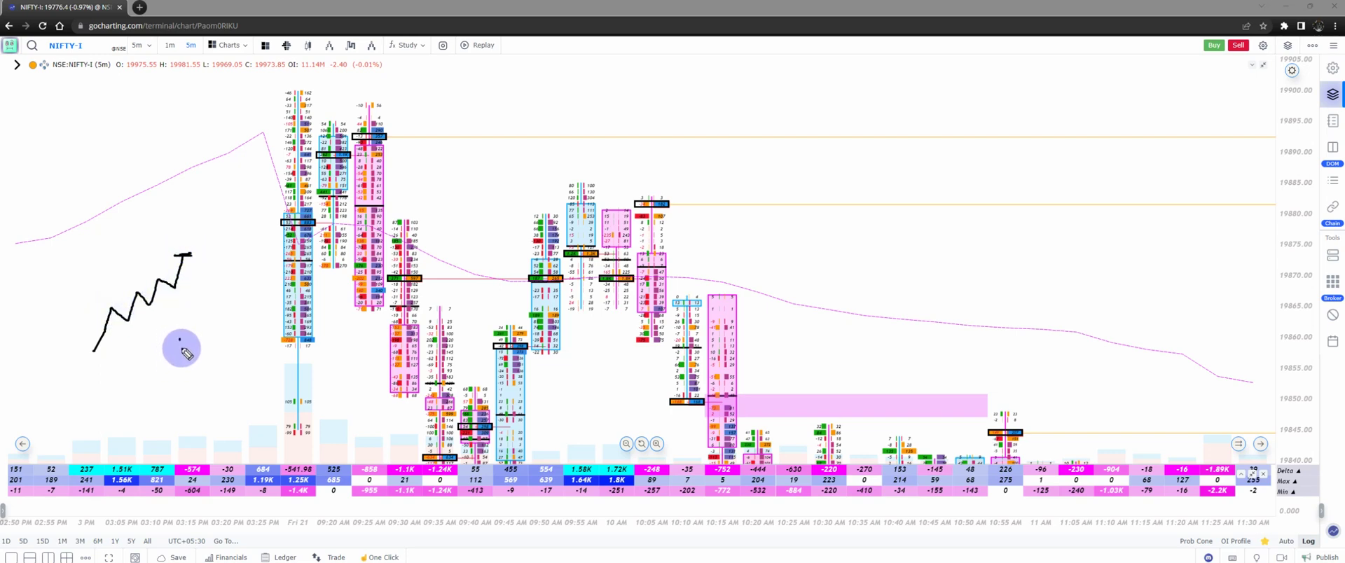
mouse_move(180, 351)
left_mouse_down()
mouse_move(179, 330)
mouse_move(159, 354)
left_mouse_up()
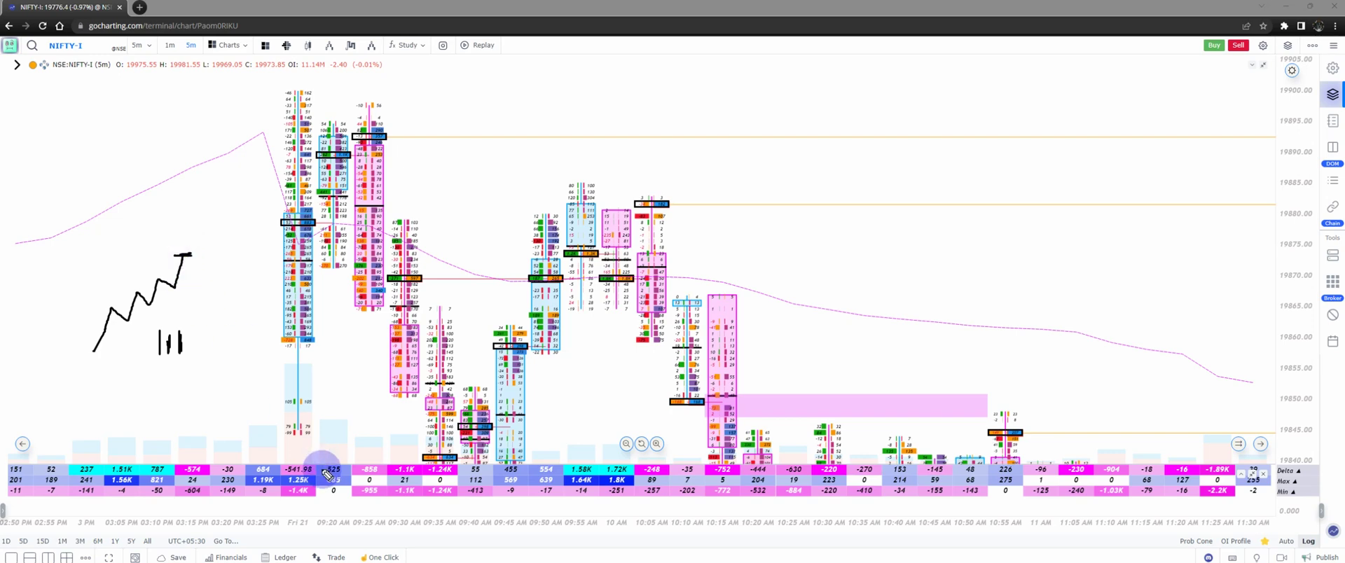
mouse_move(321, 465)
left_mouse_down()
mouse_move(279, 478)
mouse_move(312, 492)
mouse_move(346, 473)
mouse_move(308, 459)
left_mouse_up()
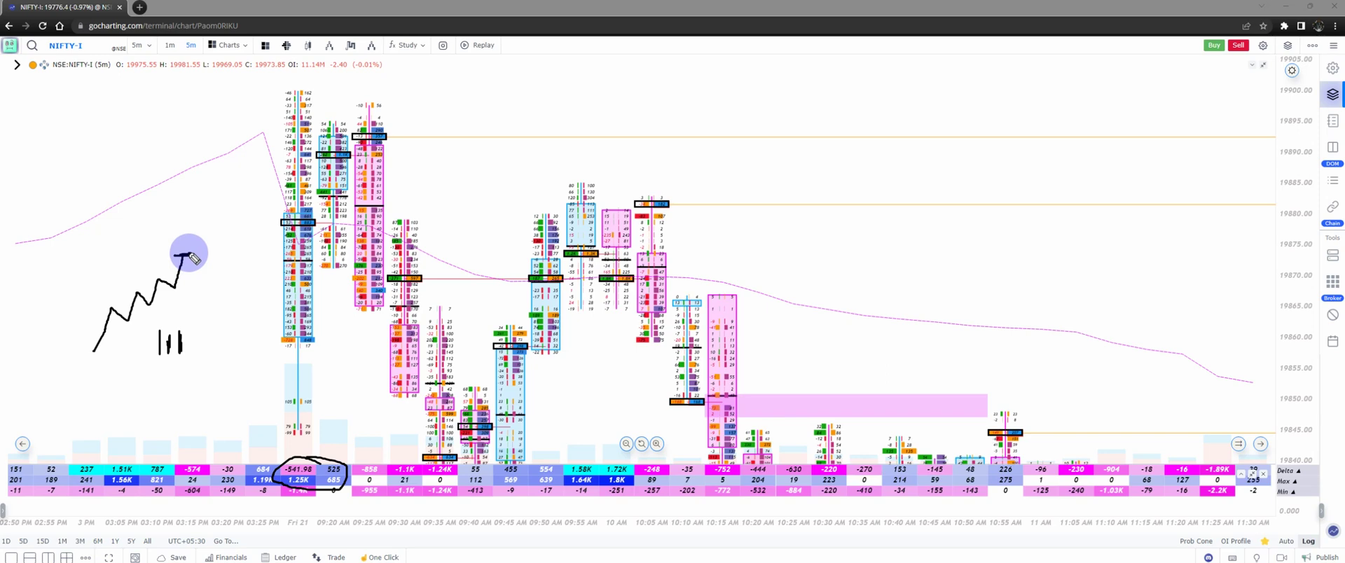
Extend the zigzag upward beyond the level marked at its high, and clear the annotations
left_click_drag(188, 261, 208, 229)
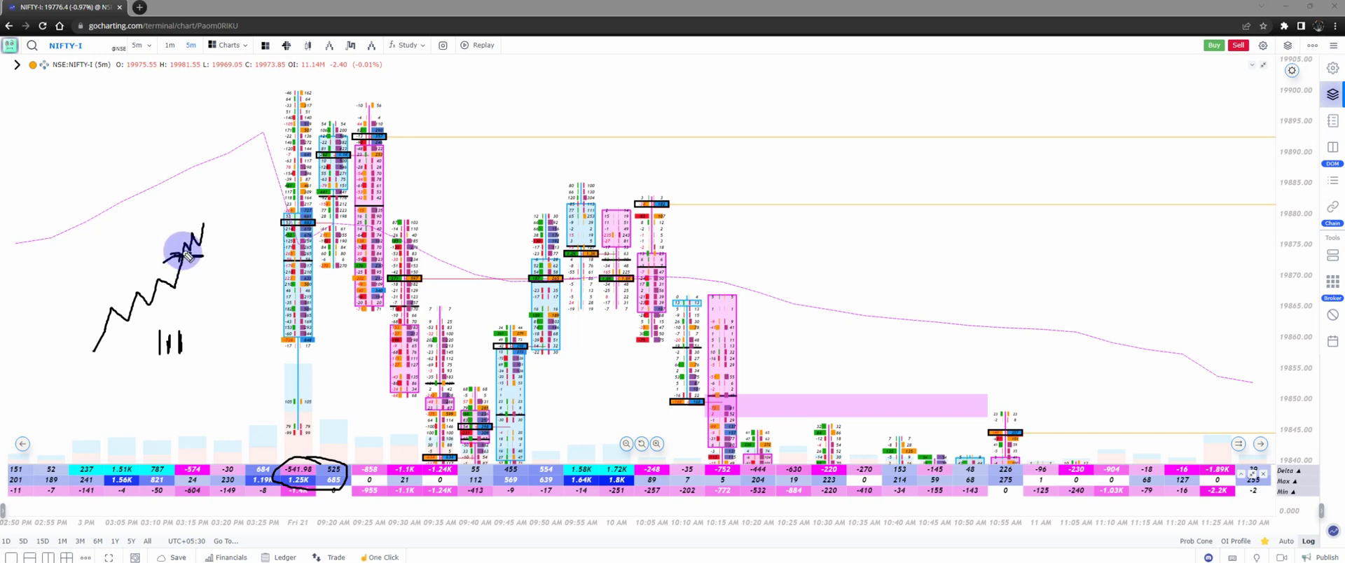
left_click_drag(207, 216, 215, 200)
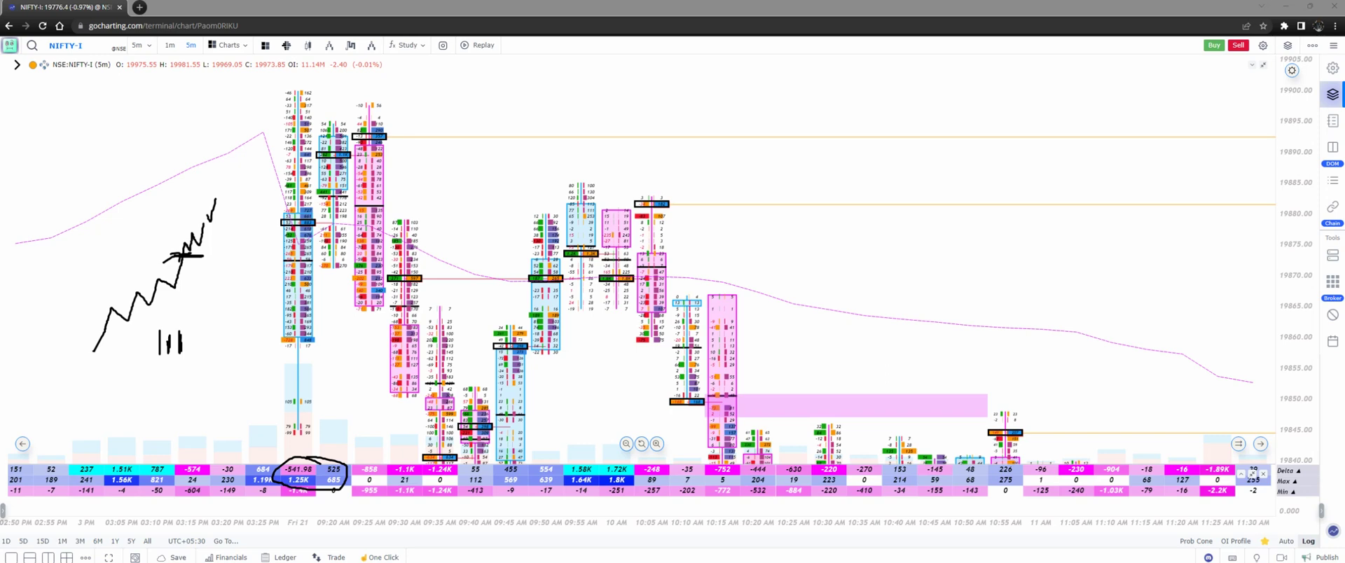
key("e")
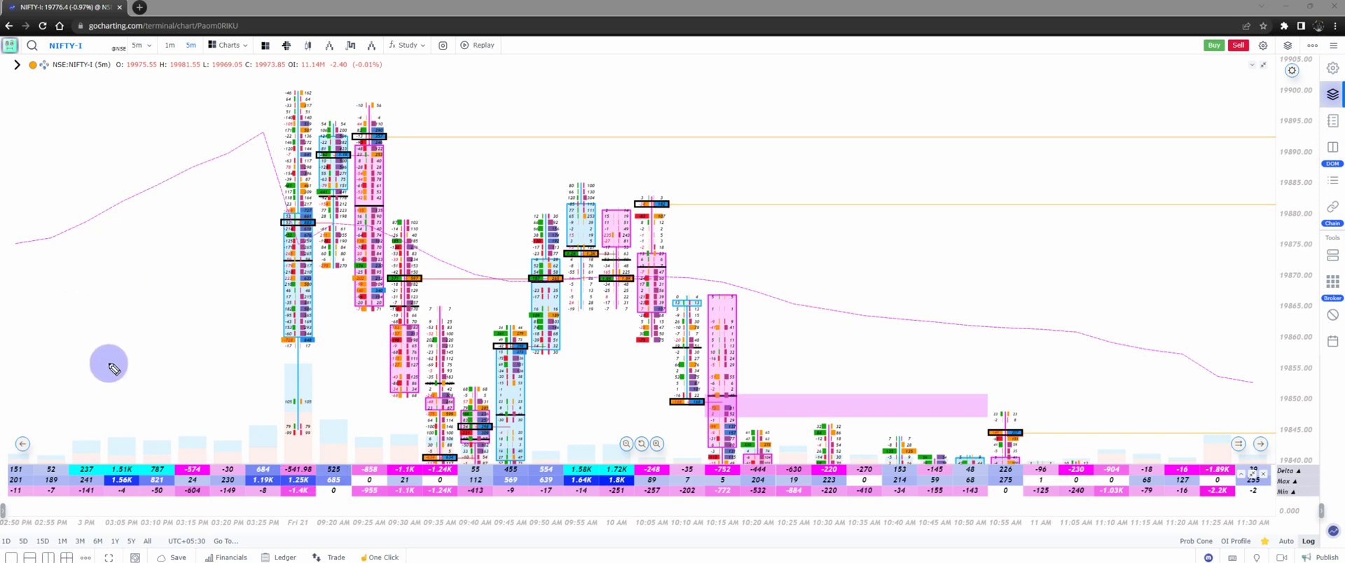
Sketch a breakout zigzag with arrows at its peak and breakout level, a pullback to that level and a further rally, and clear it
left_click_drag(108, 364, 169, 265)
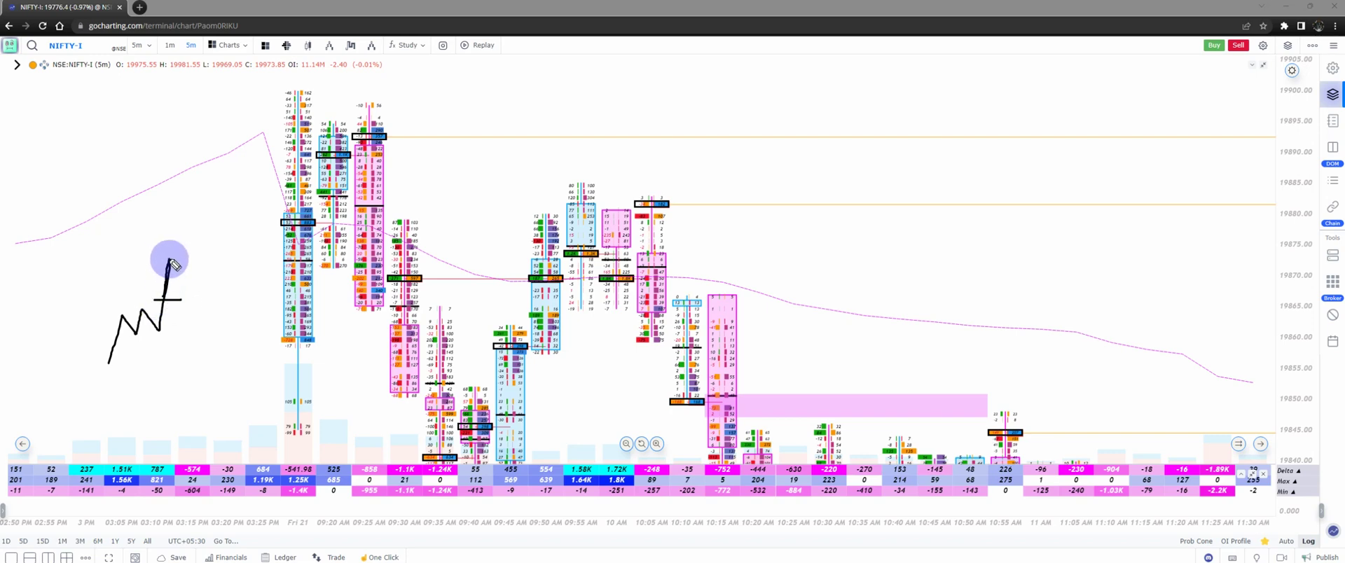
mouse_move(170, 261)
left_mouse_down()
mouse_move(187, 262)
mouse_move(170, 266)
left_mouse_up()
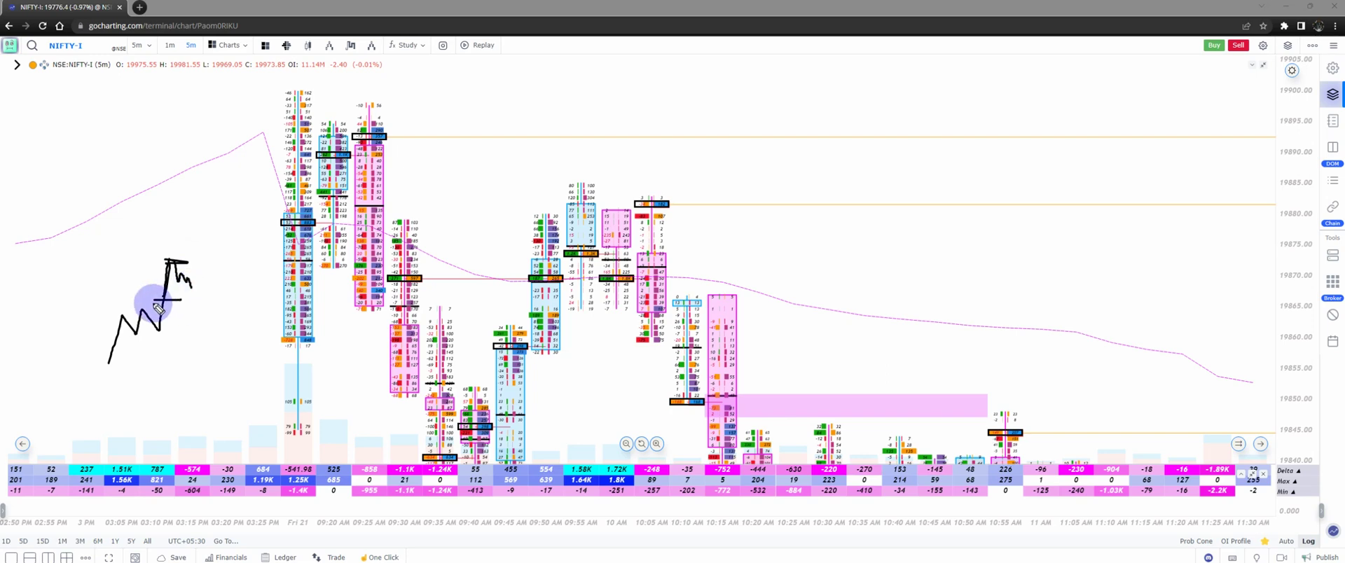
left_click_drag(159, 301, 199, 297)
left_click_drag(134, 262, 144, 263)
mouse_move(168, 305)
left_mouse_down()
mouse_move(162, 318)
mouse_move(218, 270)
mouse_move(247, 165)
left_mouse_up()
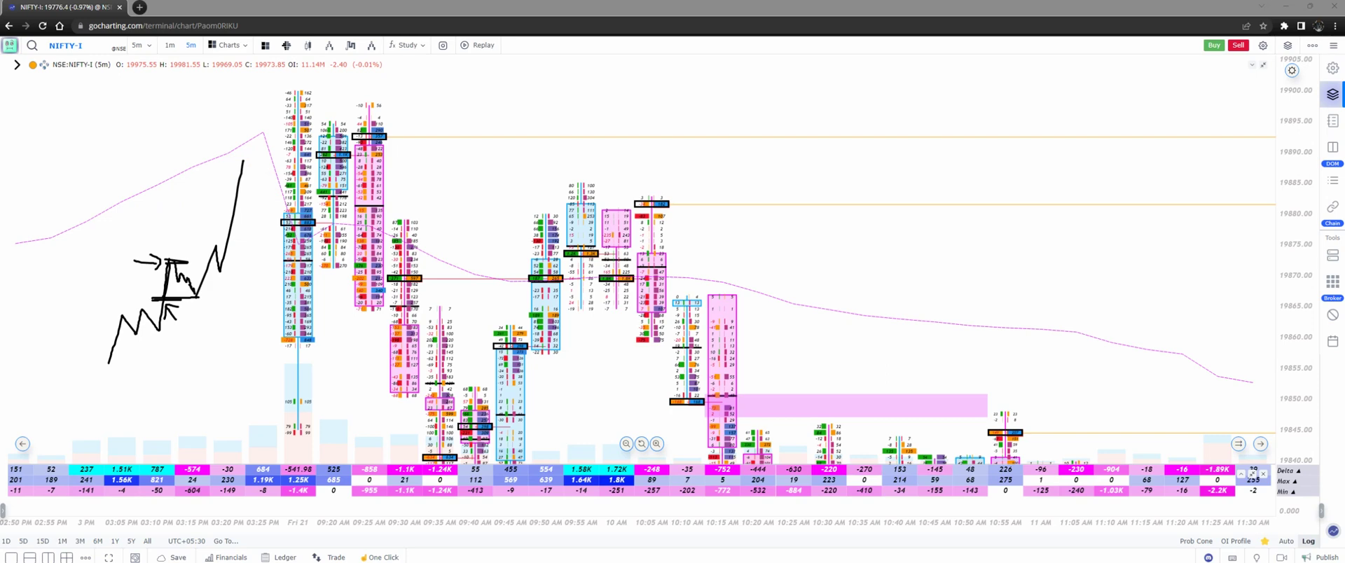
key("e")
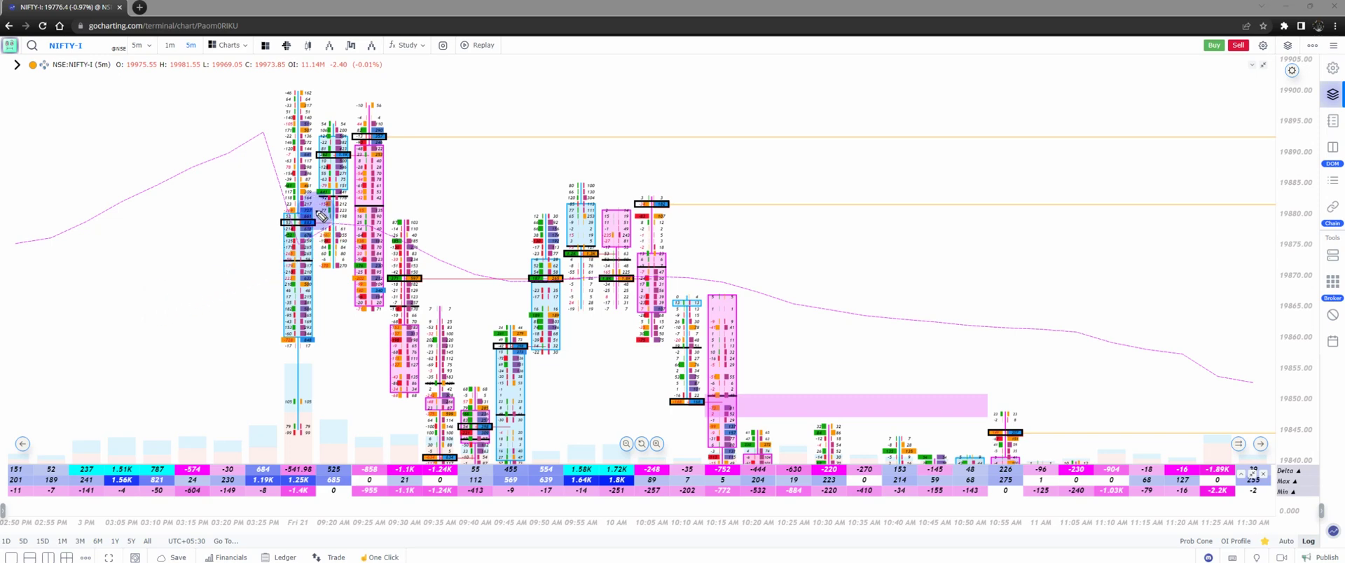
Circle the 09:20 candle's black-outlined price row, and mark the first two candles' deltas and their volume decline with arrows and a sloping line
mouse_move(353, 154)
left_mouse_down()
mouse_move(312, 156)
mouse_move(357, 156)
left_mouse_up()
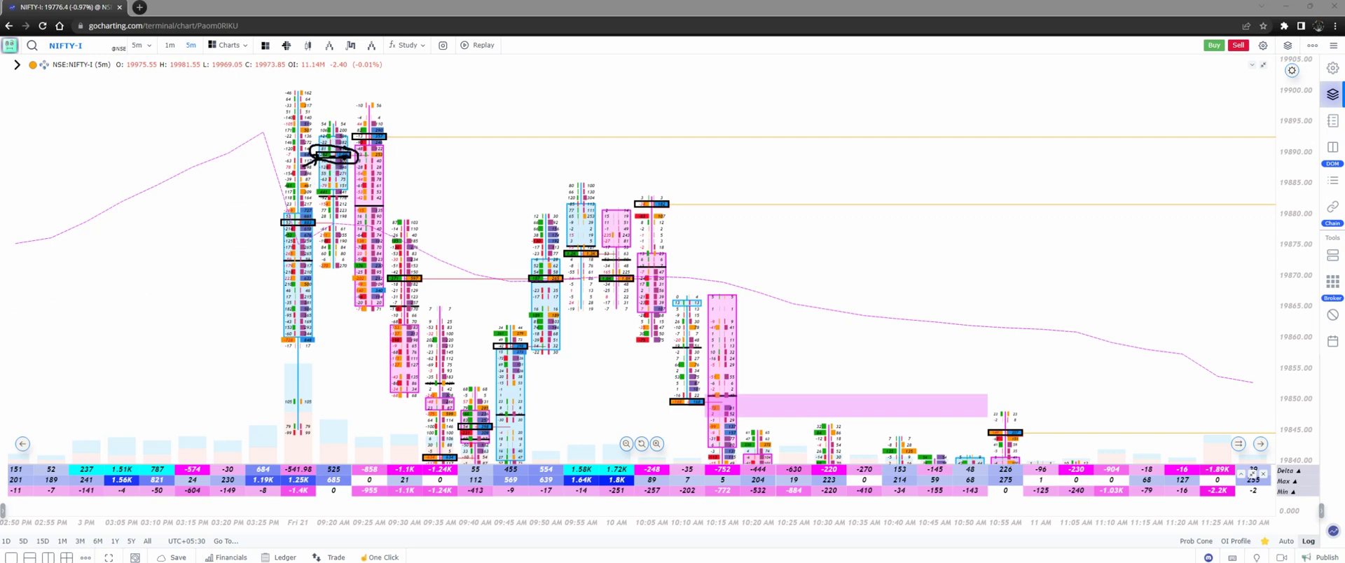
key("e")
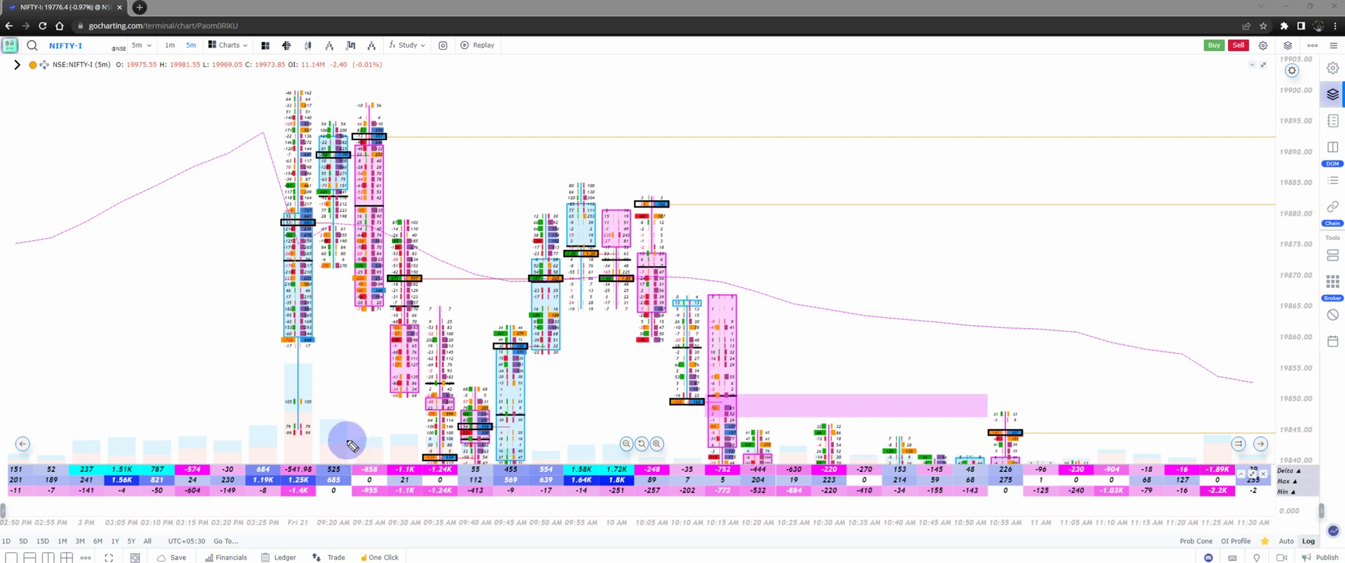
mouse_move(334, 449)
left_mouse_down()
mouse_move(338, 461)
mouse_move(350, 438)
mouse_move(339, 463)
mouse_move(295, 464)
left_mouse_up()
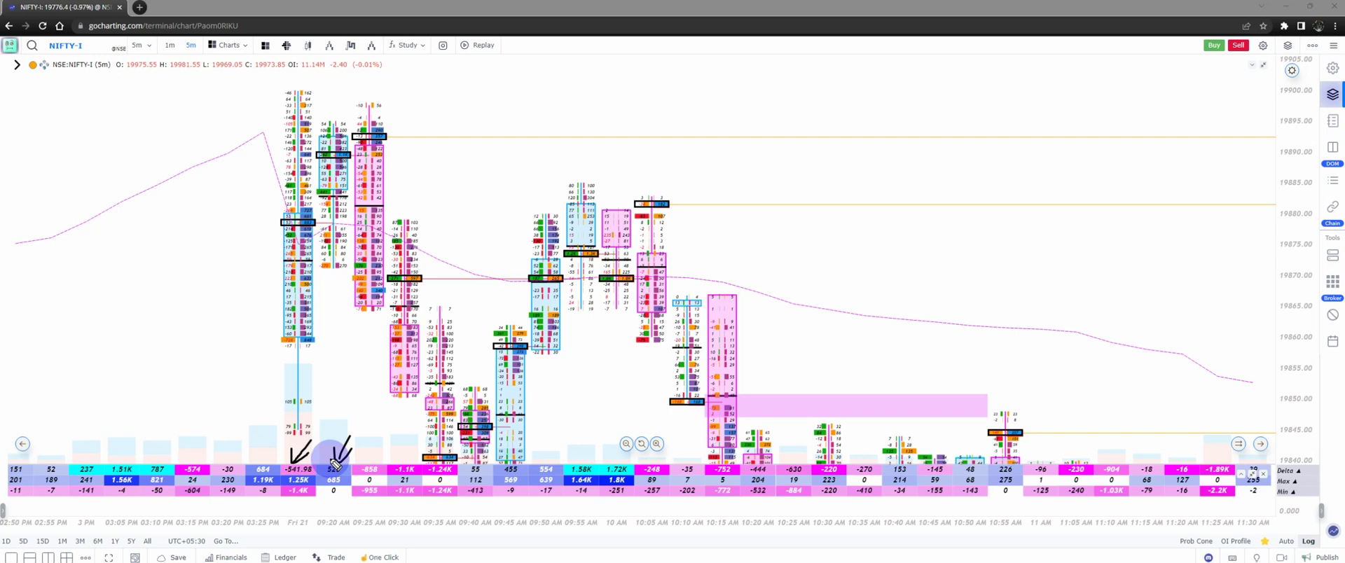
left_click_drag(306, 387, 326, 404)
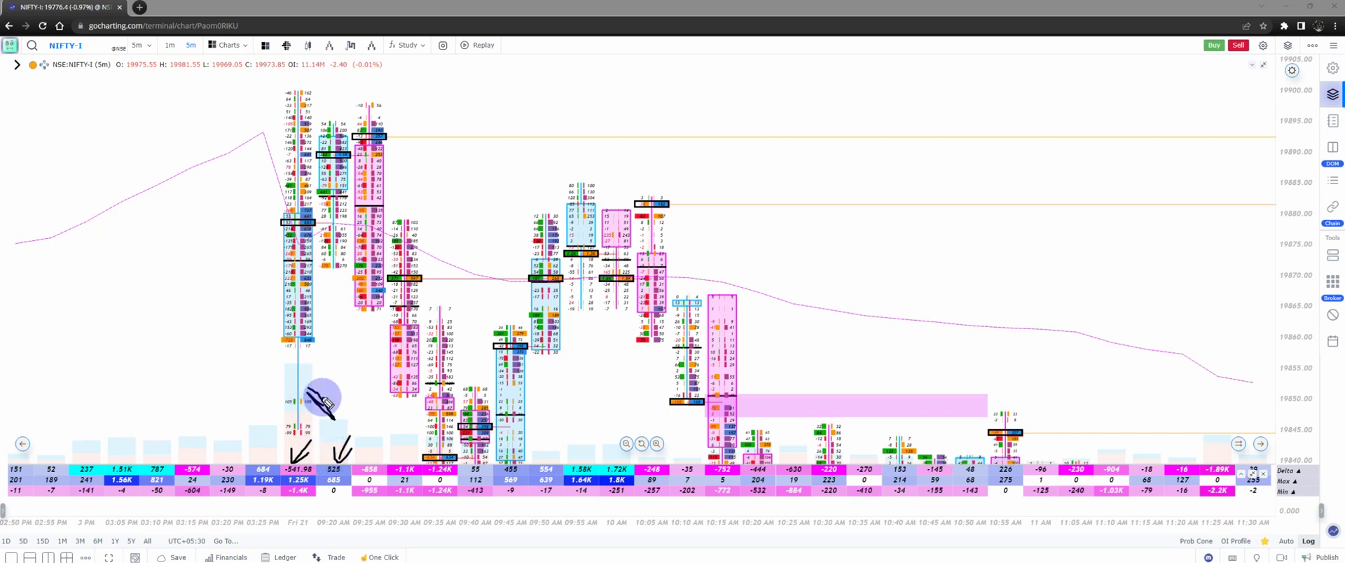
mouse_move(347, 142)
left_mouse_down()
mouse_move(309, 153)
mouse_move(354, 159)
left_mouse_up()
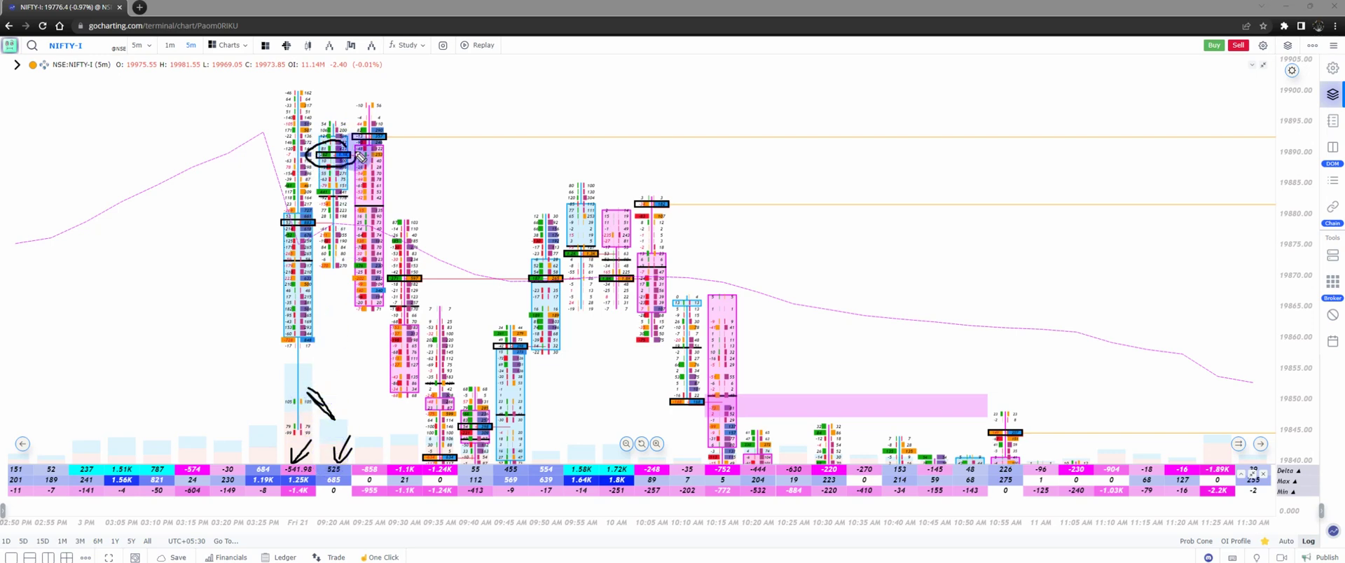
Circle the 09:15 candle's black-outlined price row and draw a horizontal line just below it across to the 09:30 candle
mouse_move(312, 207)
left_mouse_down()
mouse_move(264, 204)
mouse_move(306, 211)
left_mouse_up()
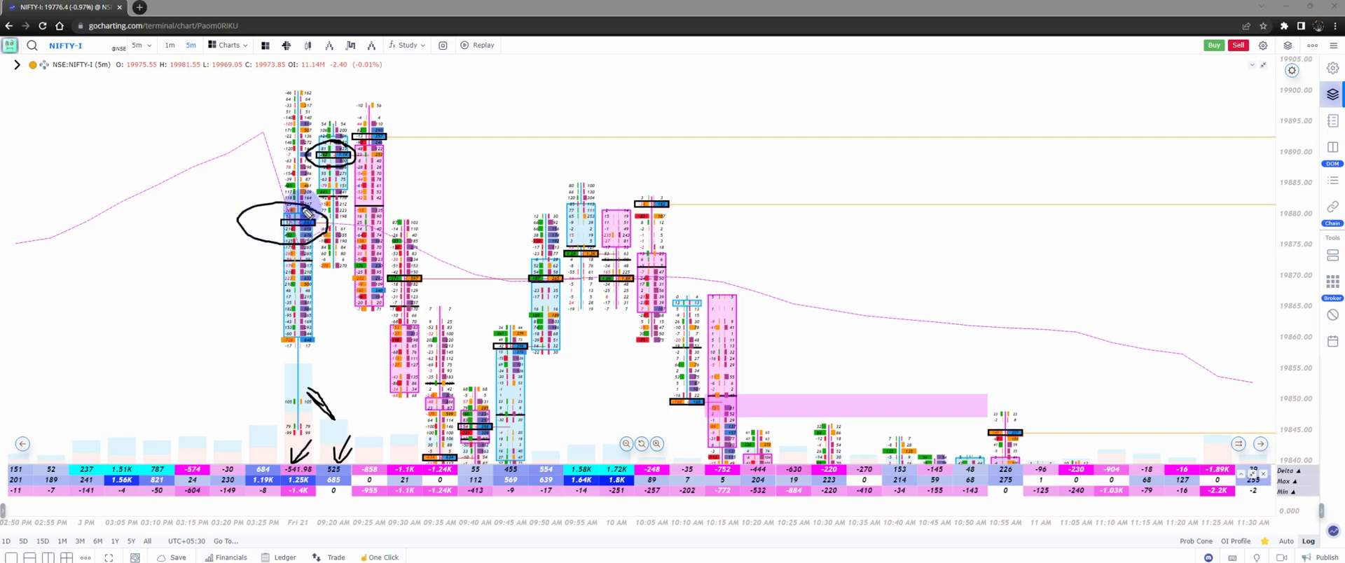
left_click_drag(233, 234, 393, 232)
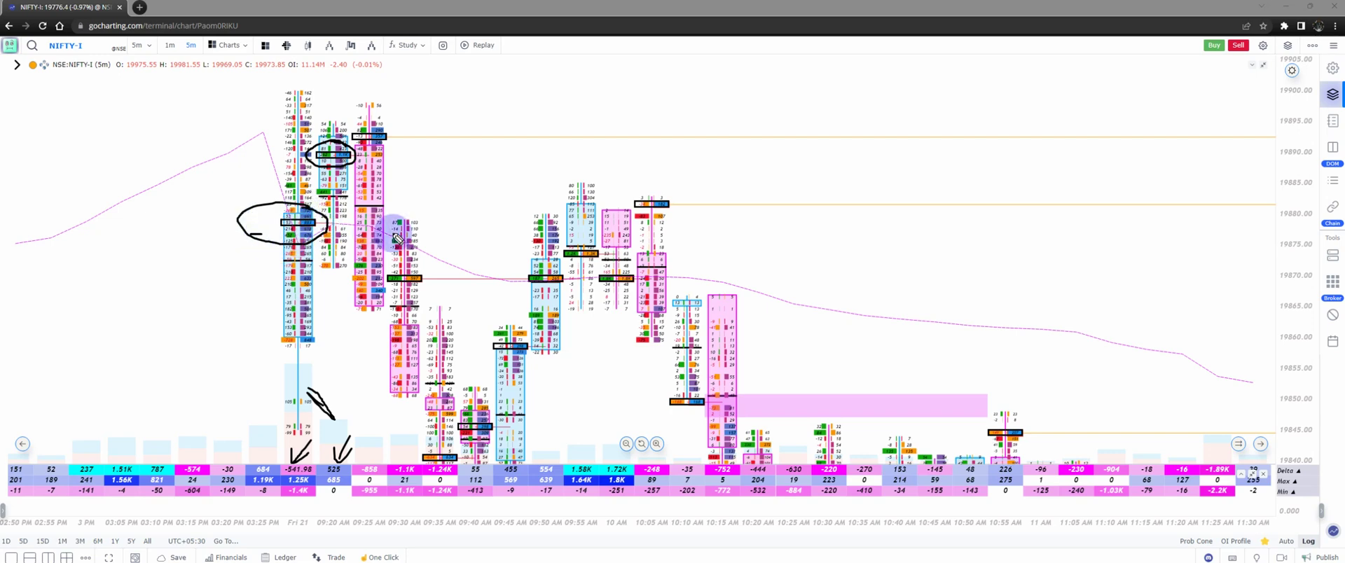
left_click_drag(267, 241, 417, 241)
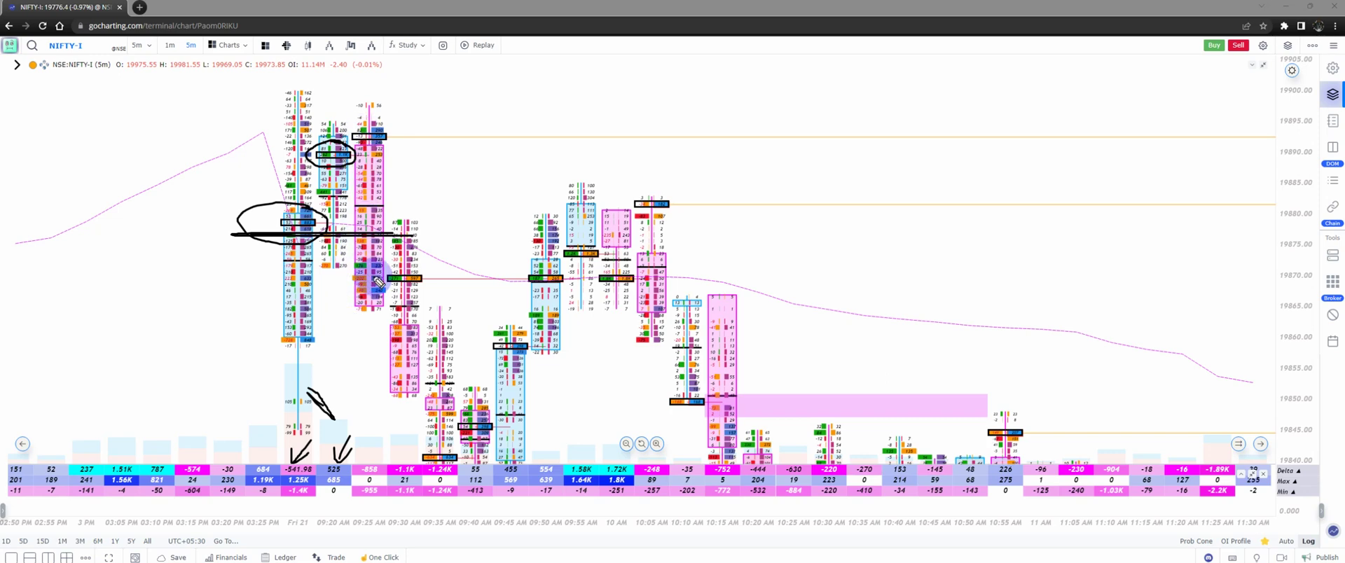
Circle the lower part of the 09:25 candle with an arrow, box the 09:15 candle's matching rows, add a down arrow beside 09:30, and clear everything
mouse_move(378, 272)
left_mouse_down()
mouse_move(335, 310)
mouse_move(394, 303)
left_mouse_up()
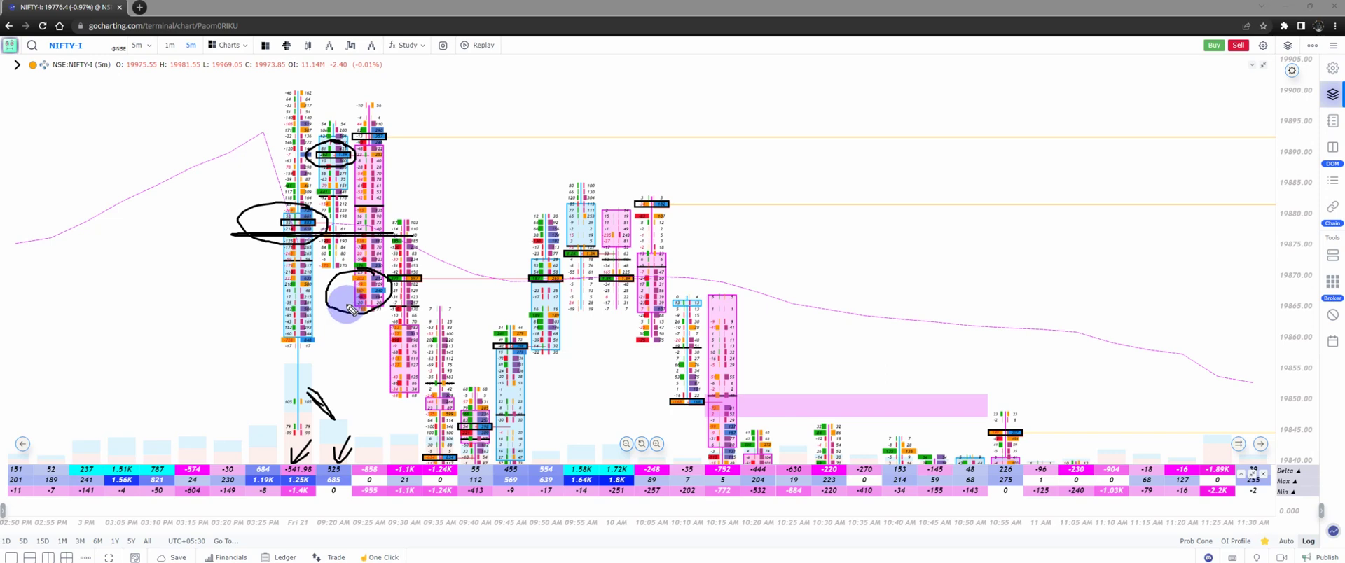
left_click_drag(327, 314, 356, 310)
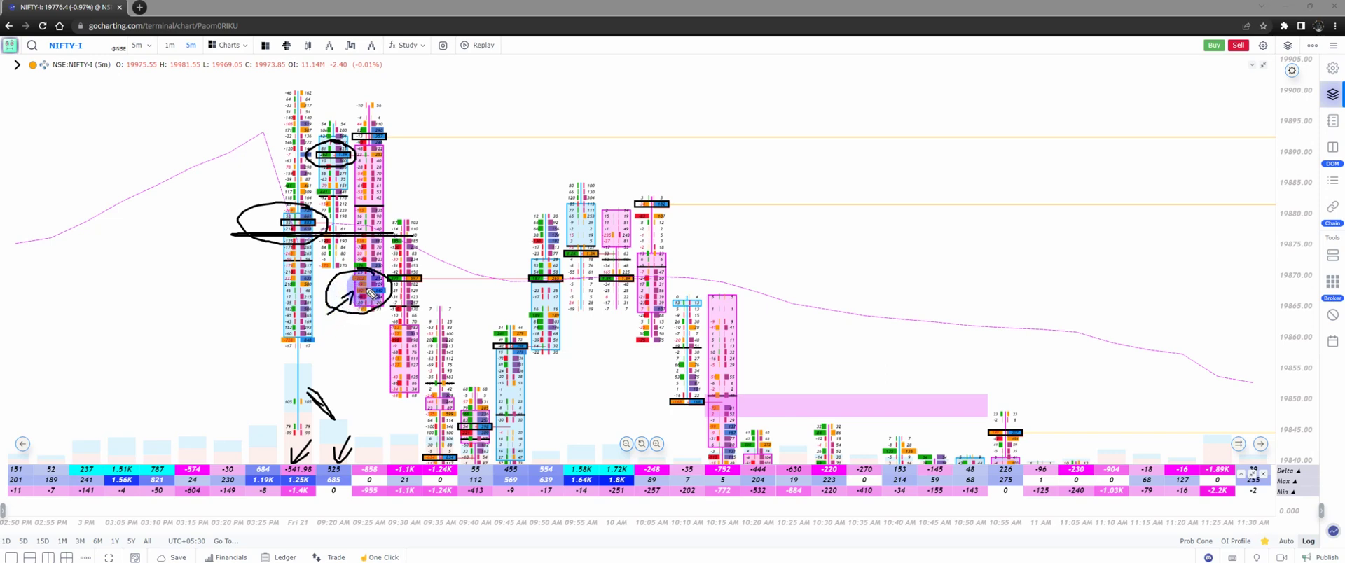
mouse_move(290, 271)
left_mouse_down()
mouse_move(324, 273)
mouse_move(316, 312)
mouse_move(291, 291)
left_mouse_up()
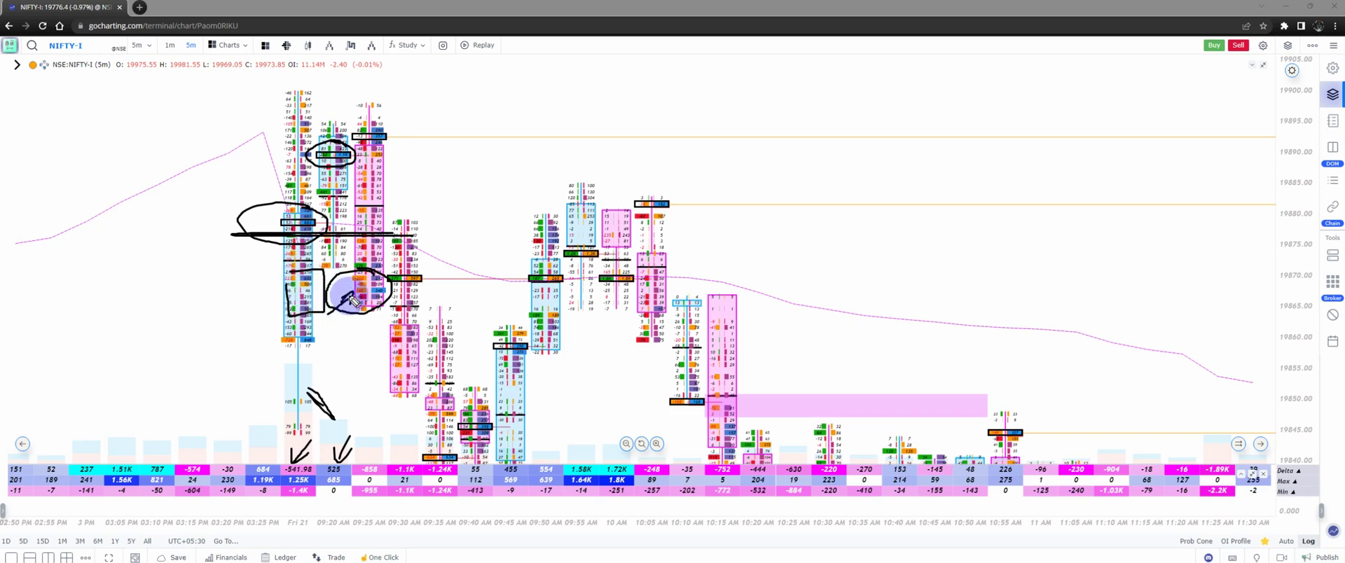
left_click_drag(424, 253, 432, 315)
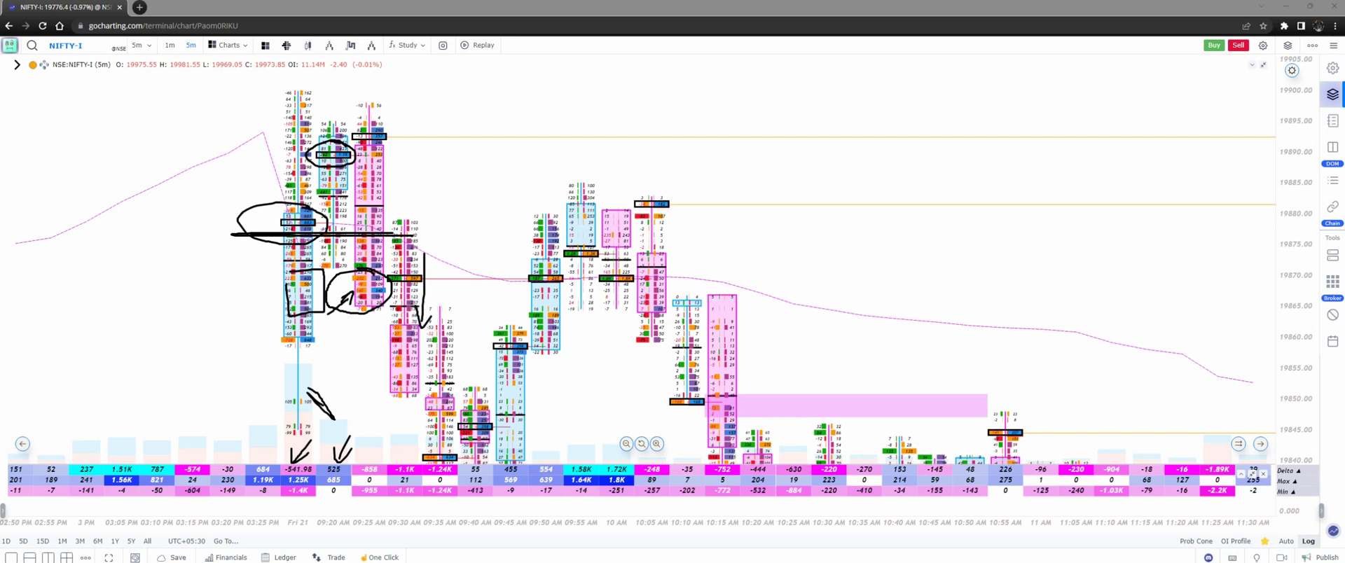
key("Escape")
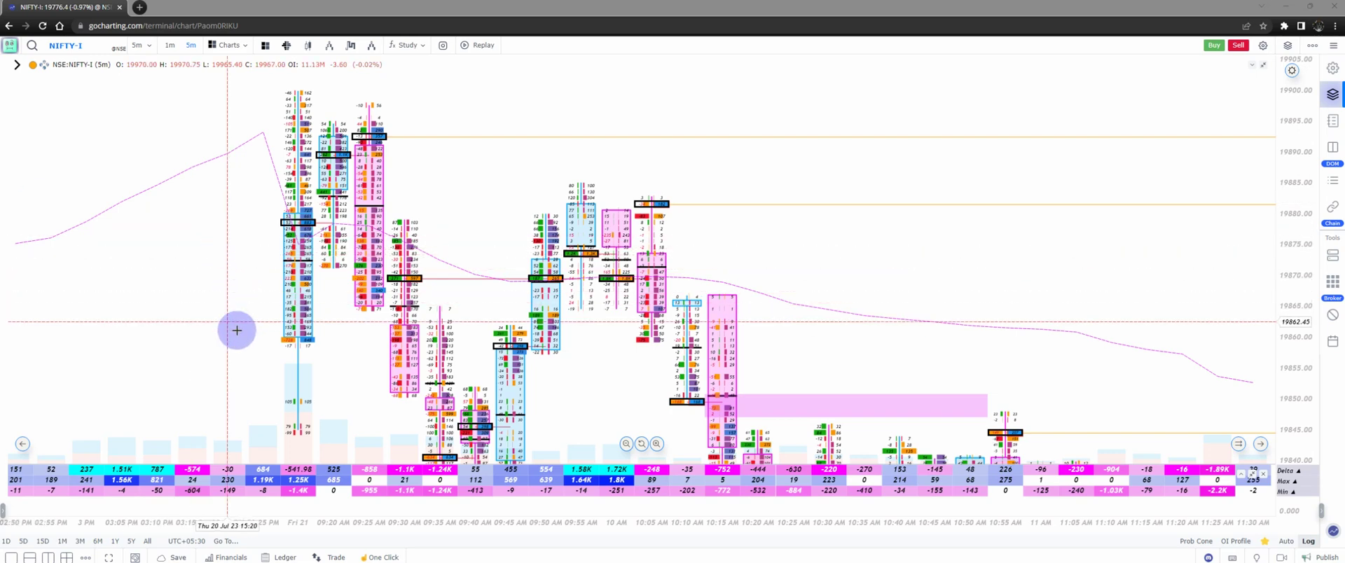
Circle the highs of the first three candles, add arrows to the circle and down to 09:35, extend a line from the 09:25 outlined row, and clear everything
left_click_drag(234, 325, 211, 255)
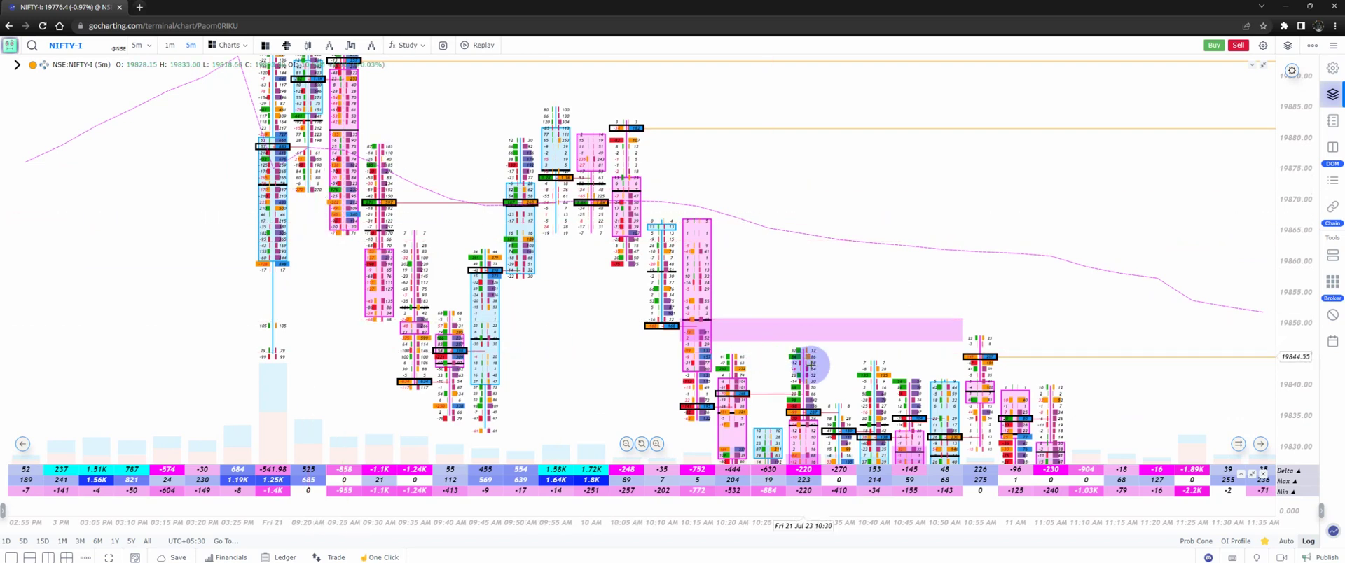
left_click_drag(716, 335, 625, 279)
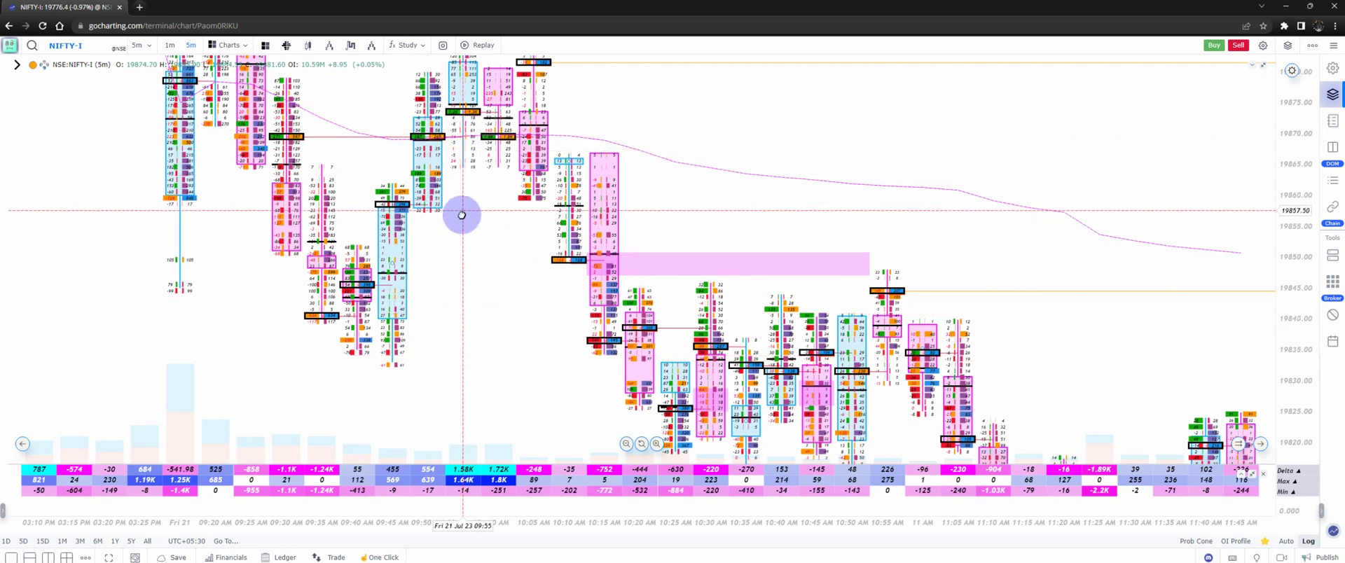
left_click_drag(461, 220, 502, 351)
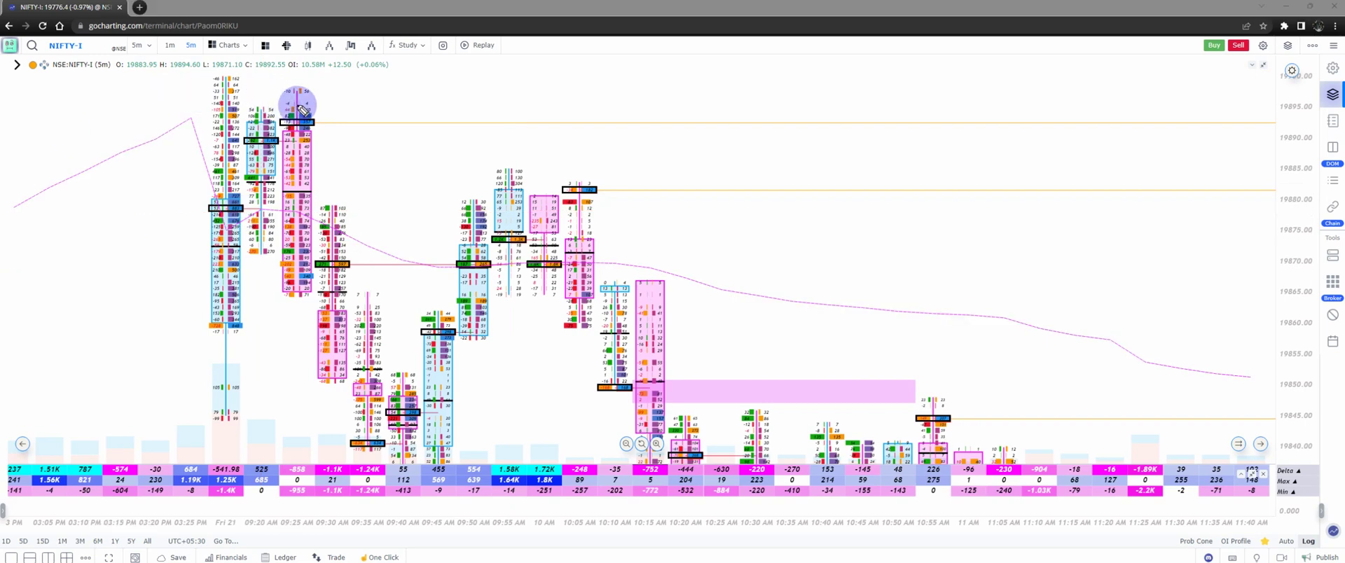
mouse_move(320, 106)
left_mouse_down()
mouse_move(170, 124)
mouse_move(281, 149)
mouse_move(345, 105)
mouse_move(264, 105)
left_mouse_up()
mouse_move(126, 211)
left_mouse_down()
mouse_move(187, 159)
mouse_move(181, 172)
left_mouse_up()
left_click_drag(308, 156, 375, 358)
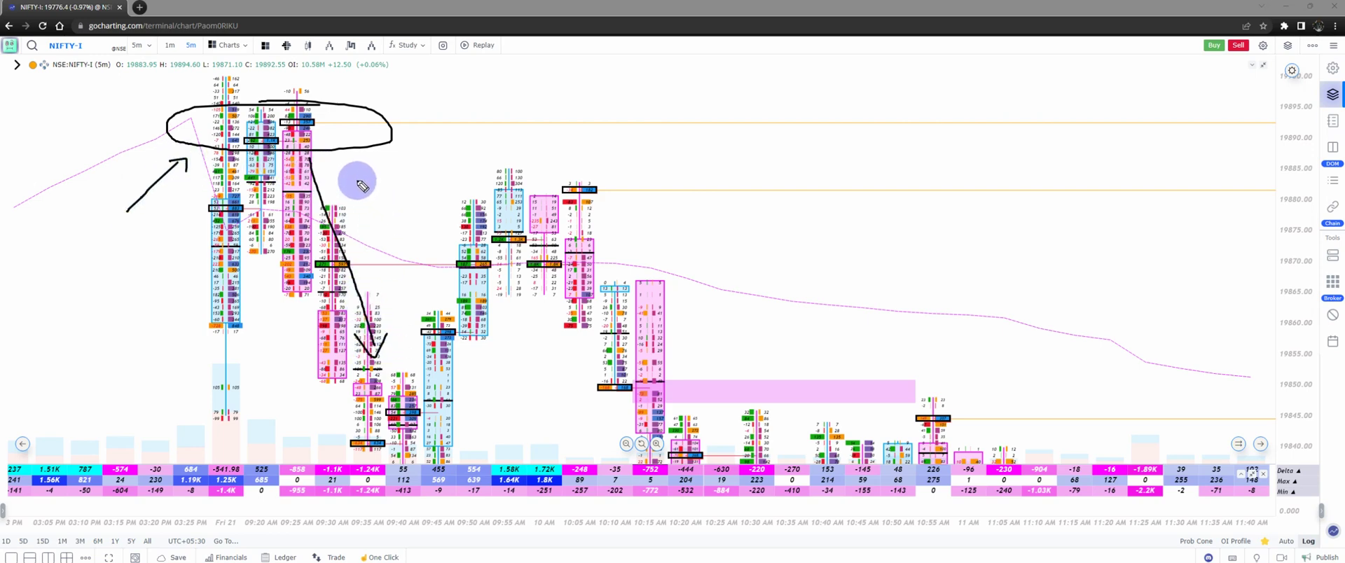
mouse_move(343, 125)
left_mouse_down()
mouse_move(696, 124)
mouse_move(662, 130)
left_mouse_up()
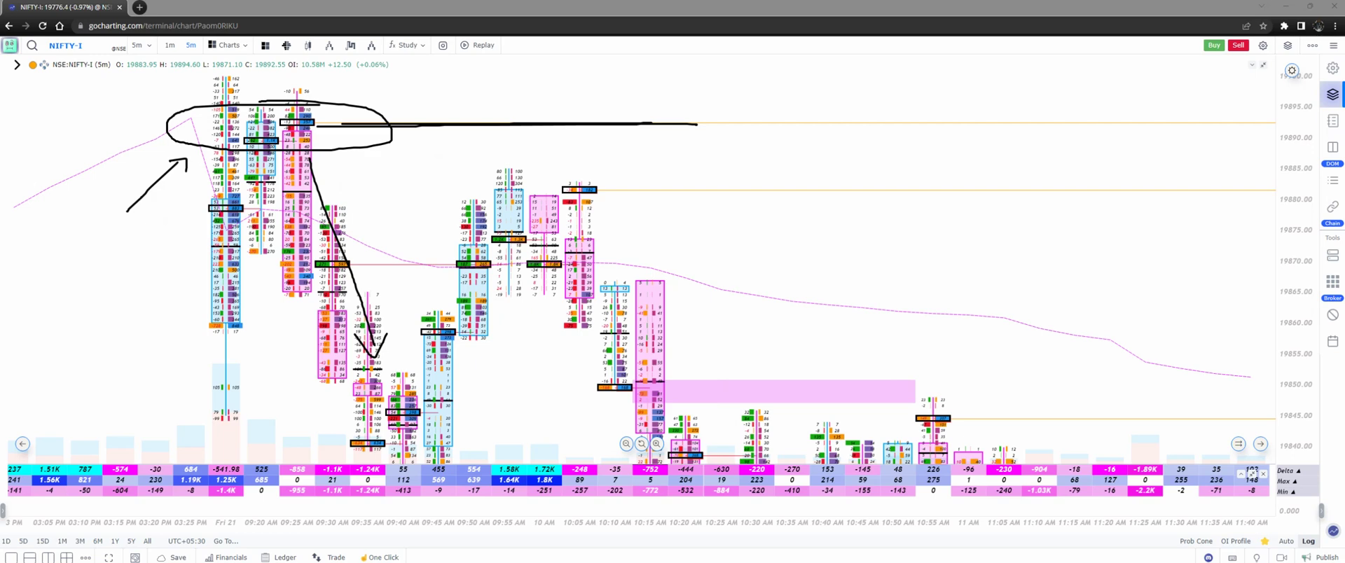
key("Escape")
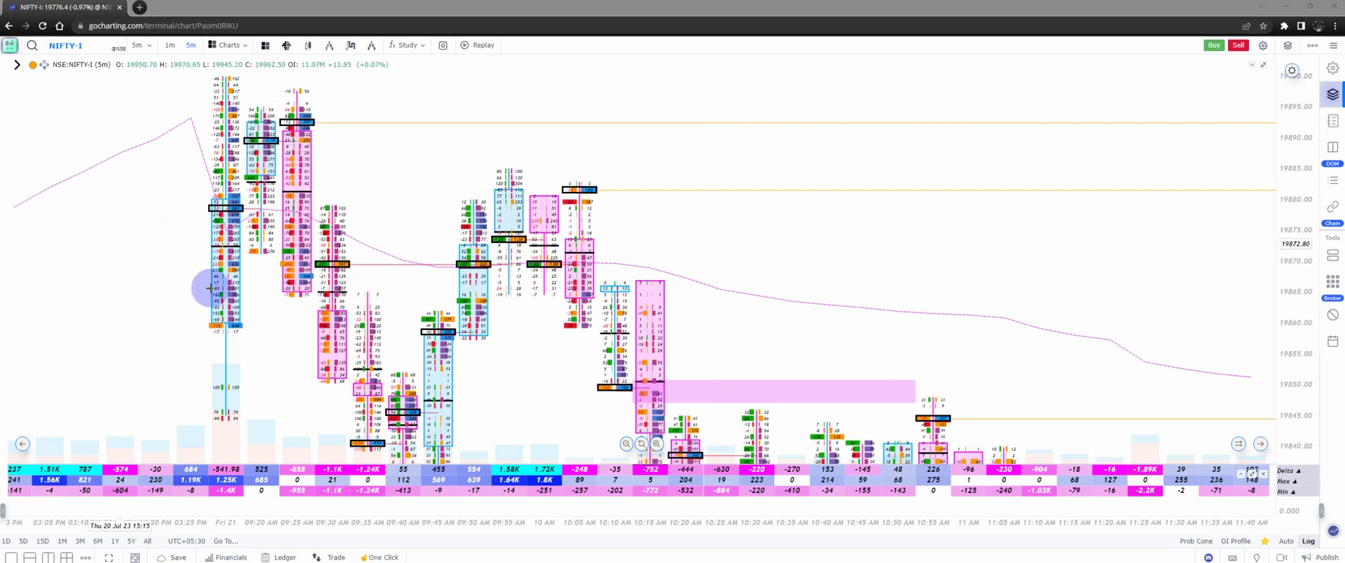
Circle the 09:25 candle's black-outlined row with a rising zigzag, box the highs of the first three candles and draw a slanted stroke on each
left_click_drag(230, 302, 249, 342)
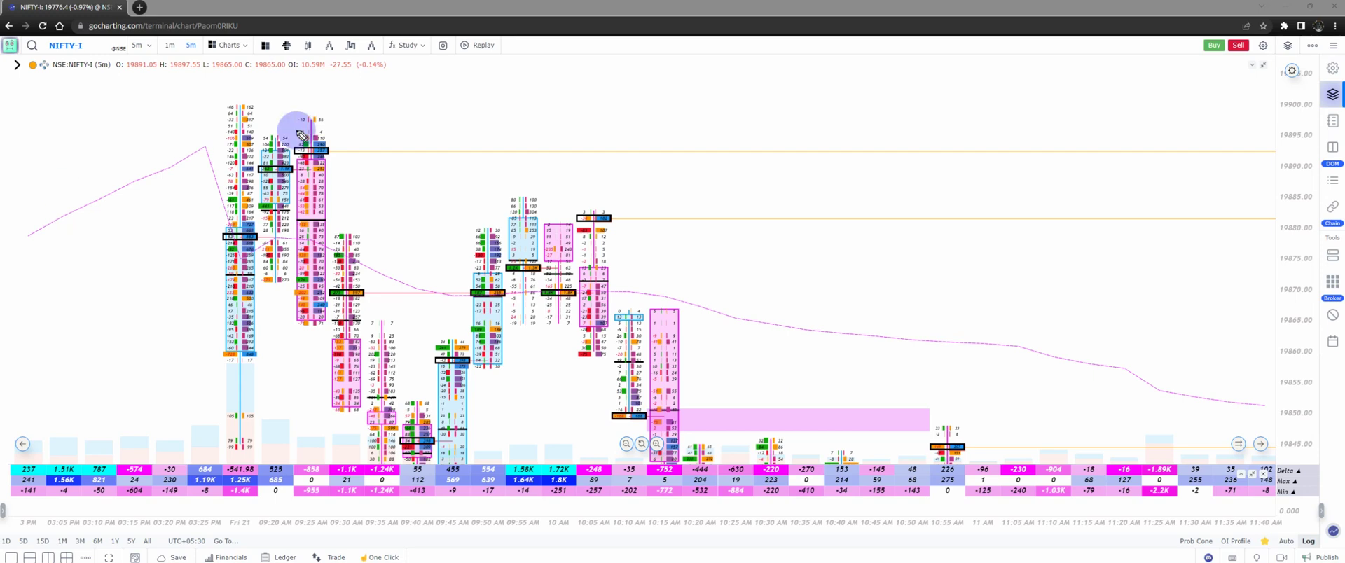
mouse_move(332, 151)
left_mouse_down()
mouse_move(311, 123)
mouse_move(287, 136)
mouse_move(312, 163)
mouse_move(359, 87)
mouse_move(379, 89)
left_mouse_up()
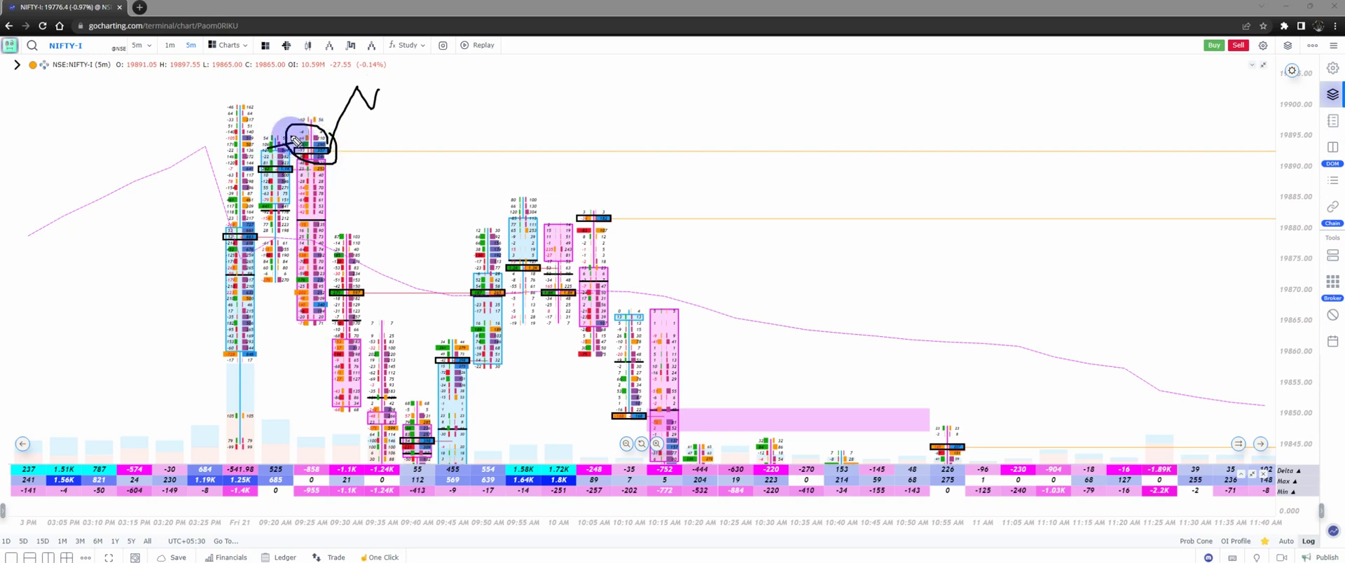
mouse_move(222, 108)
left_mouse_down()
mouse_move(282, 108)
mouse_move(360, 144)
mouse_move(219, 141)
mouse_move(219, 120)
mouse_move(327, 109)
left_mouse_up()
left_click_drag(230, 231, 261, 188)
left_click_drag(274, 225, 279, 202)
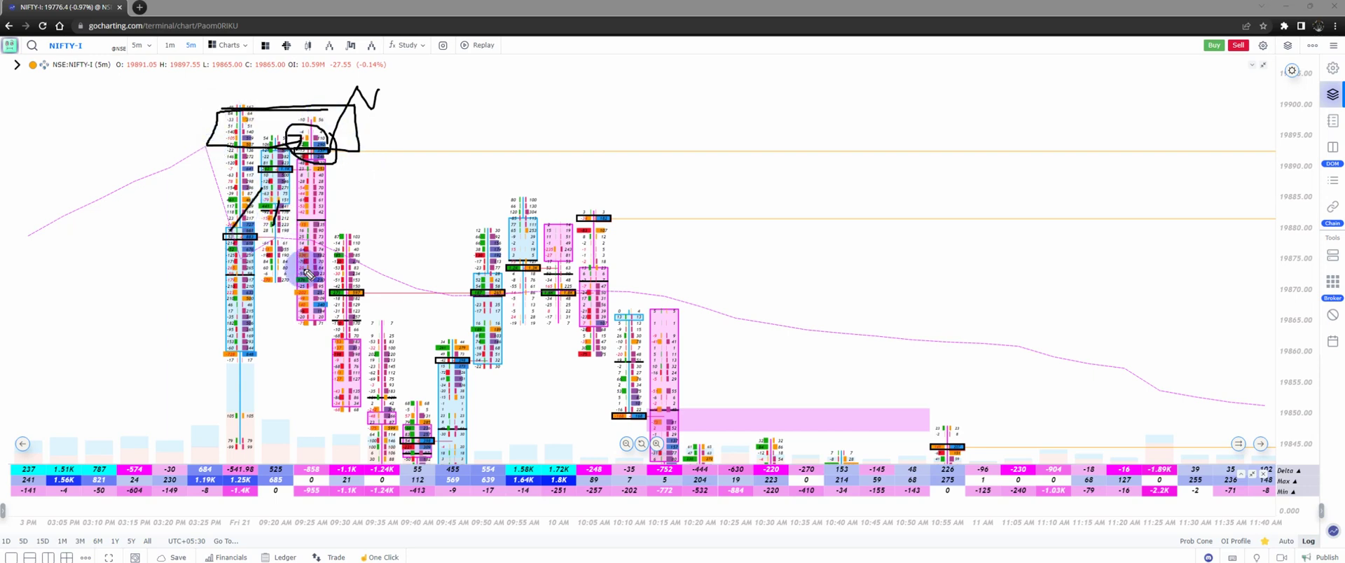
left_click_drag(306, 269, 326, 232)
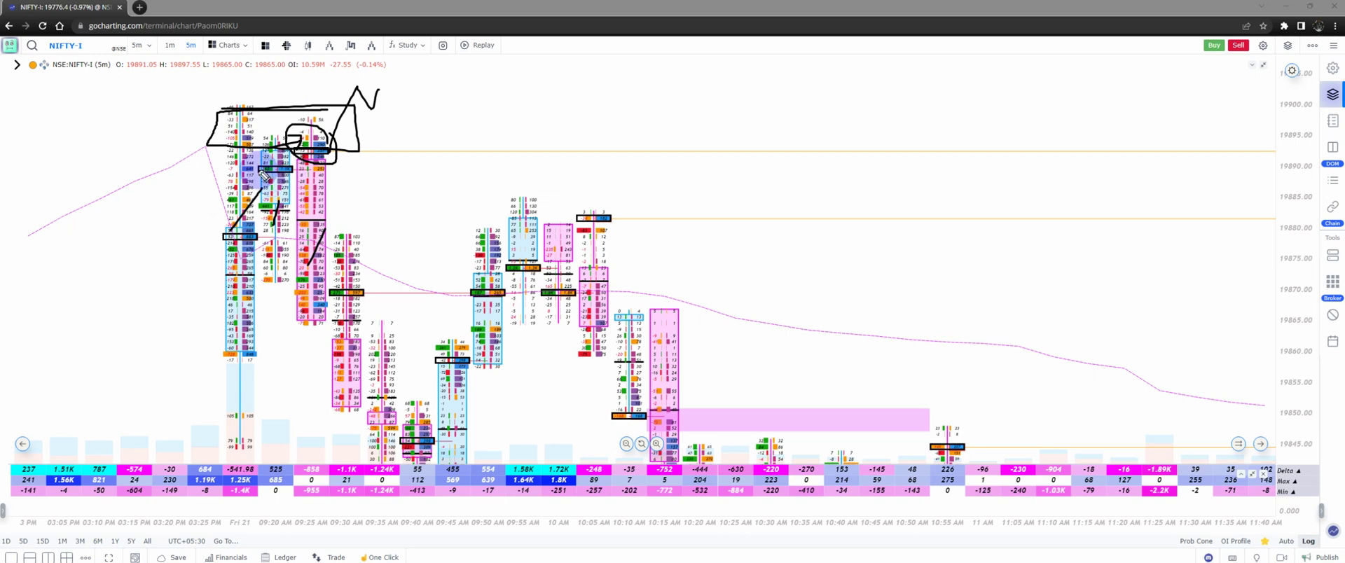
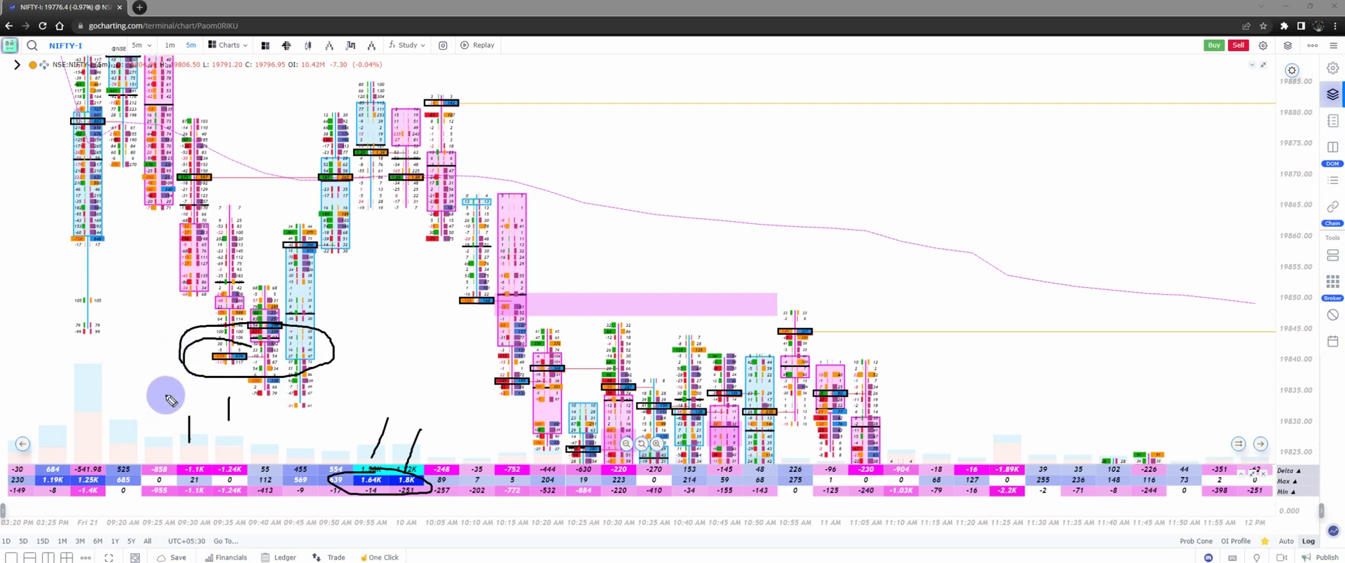
Mark the 09:35 to 09:45 lows with arrows and circles, box that zone across to 10:55, point lines at the 10:10 low, and clear everything
left_click_drag(224, 409, 265, 396)
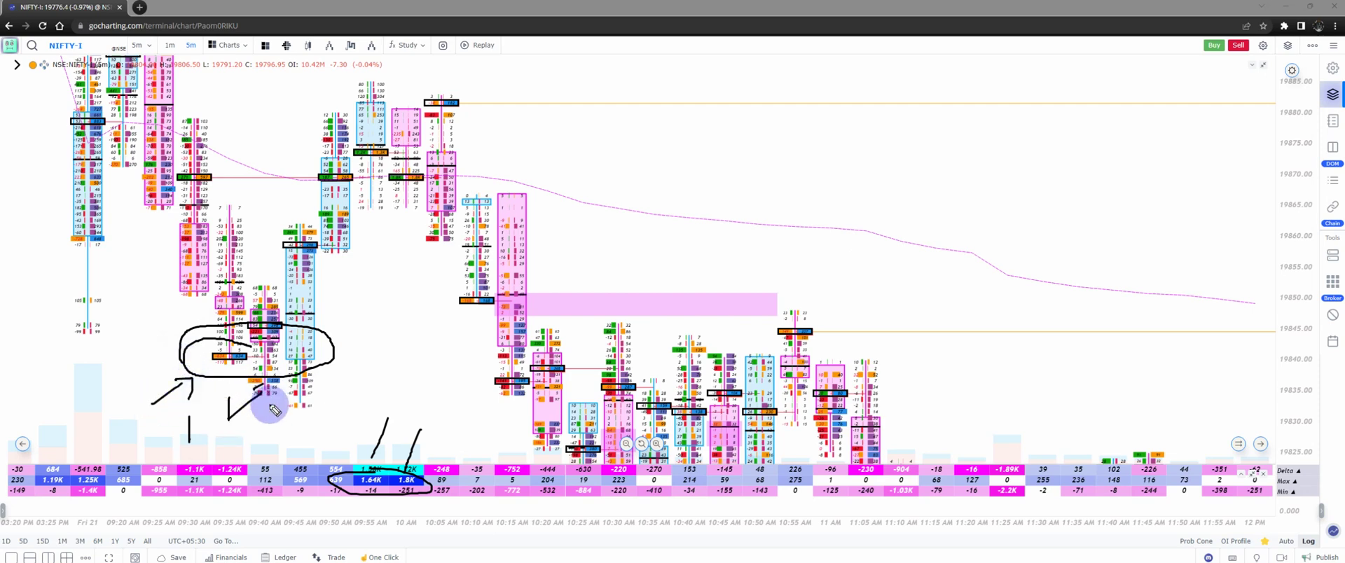
mouse_move(201, 341)
left_mouse_down()
mouse_move(211, 385)
mouse_move(336, 371)
mouse_move(281, 309)
mouse_move(193, 343)
left_mouse_up()
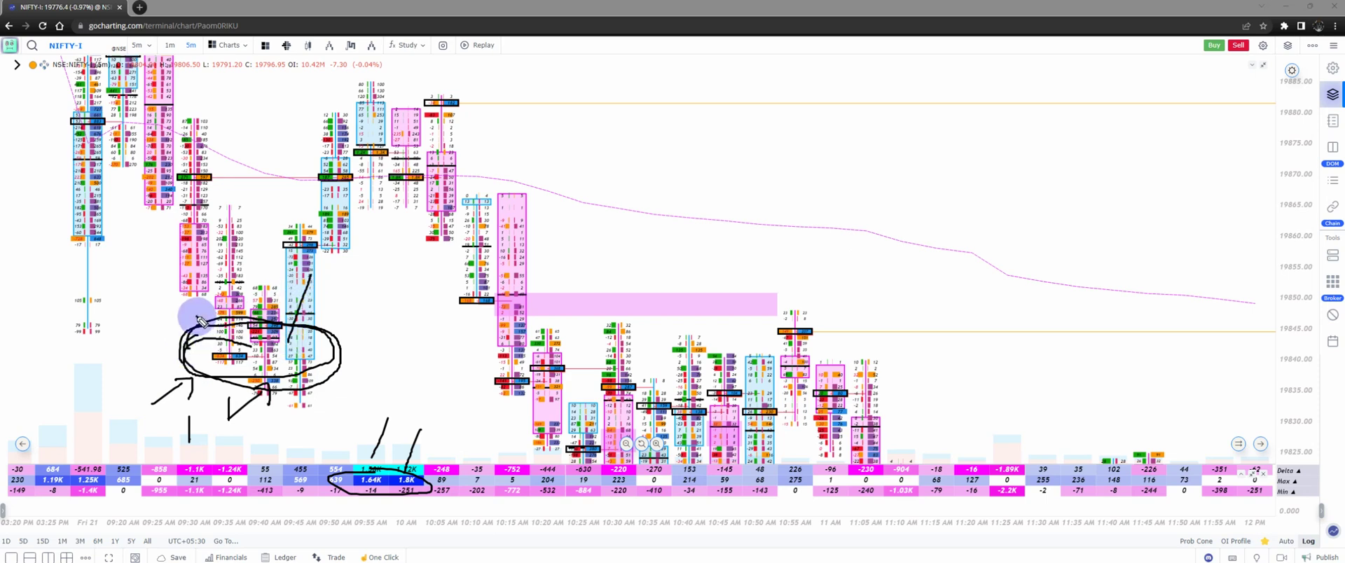
mouse_move(196, 314)
left_mouse_down()
mouse_move(788, 312)
mouse_move(793, 378)
mouse_move(191, 381)
left_mouse_up()
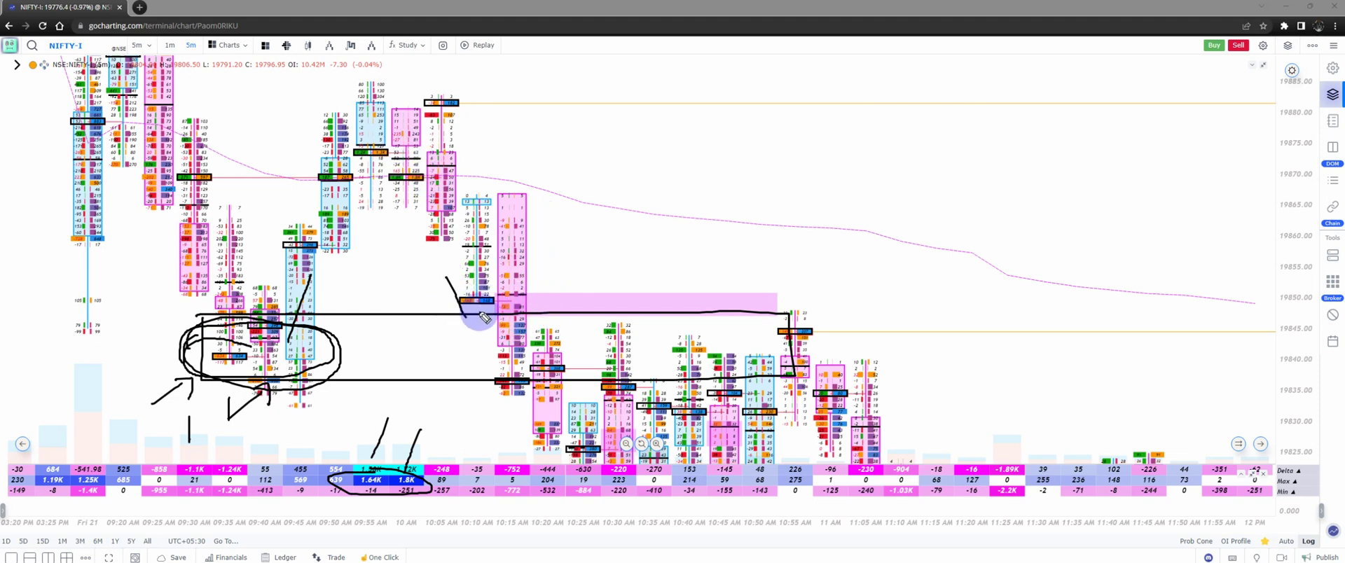
left_click_drag(479, 308, 643, 56)
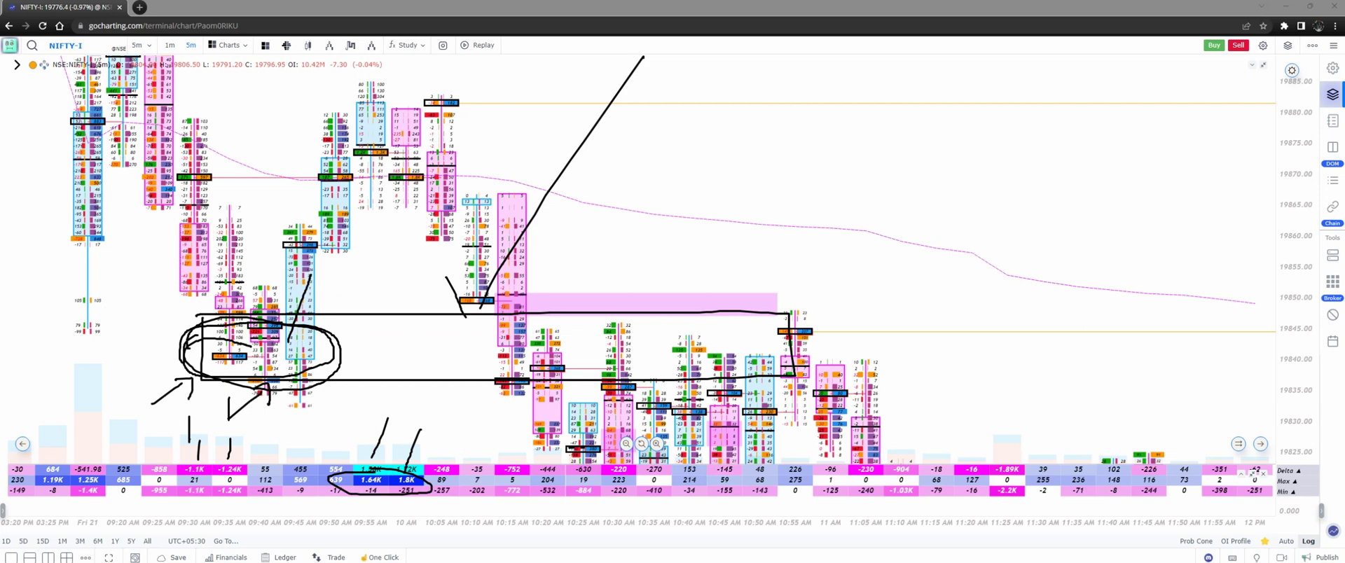
key("Escape")
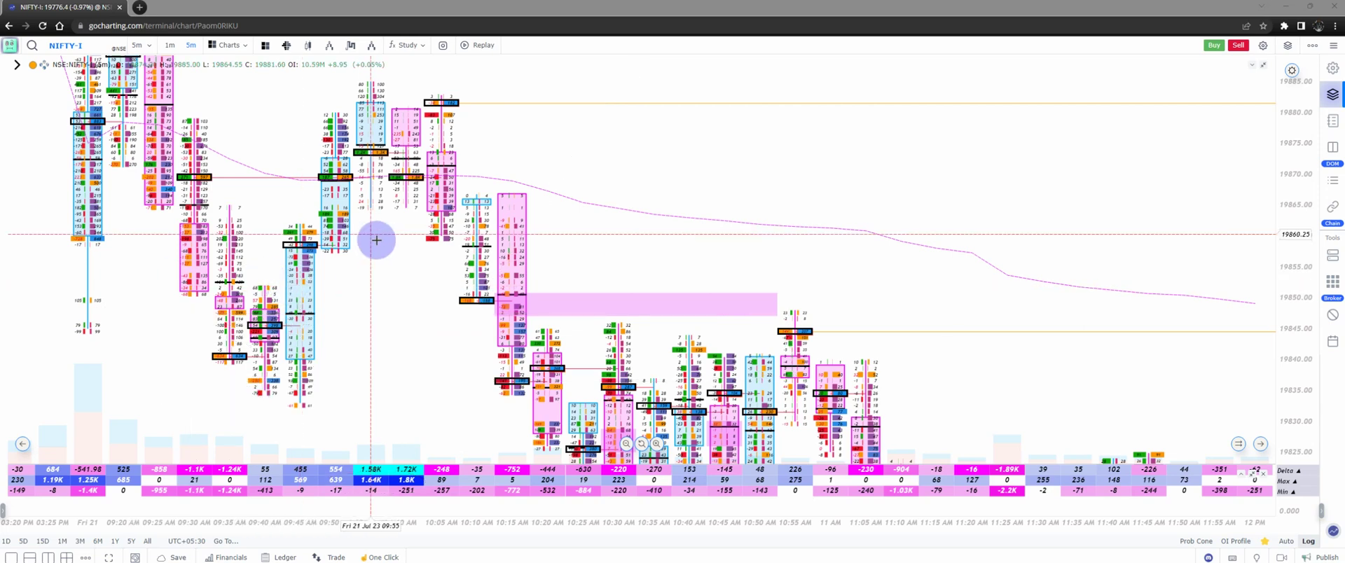
Circle the black-outlined rows of the 09:50, 09:55 and 10:00 candles and mark the 09:55 and 10:00 deltas with joined strokes
left_click_drag(375, 255, 364, 323)
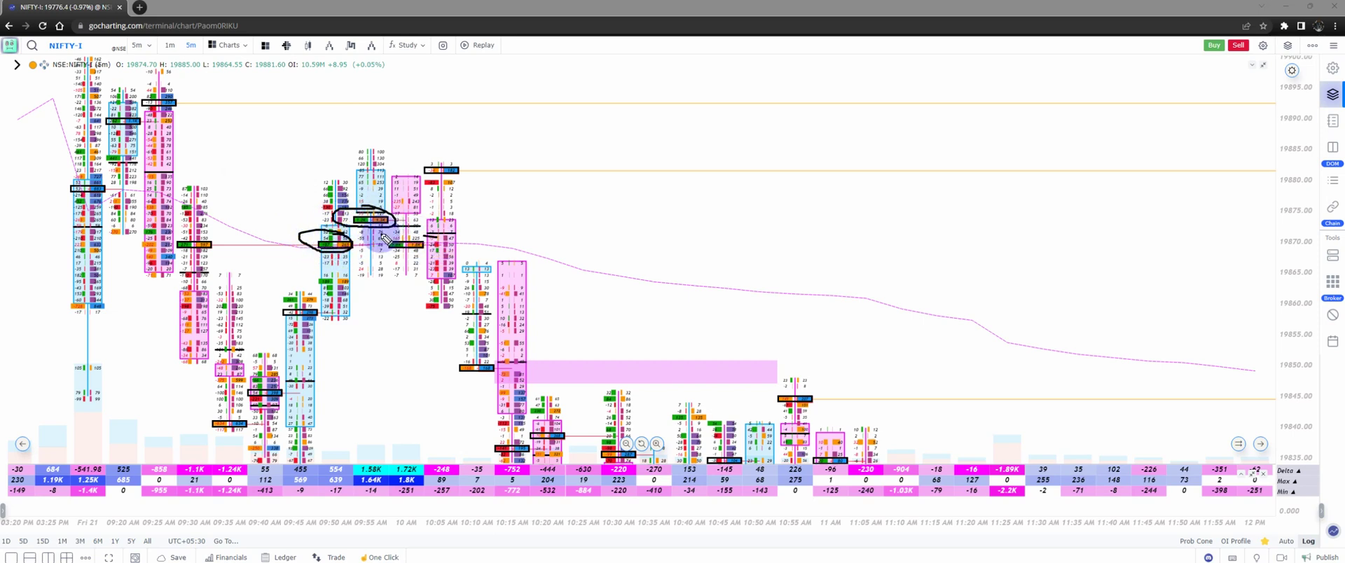
left_click_drag(385, 239, 430, 250)
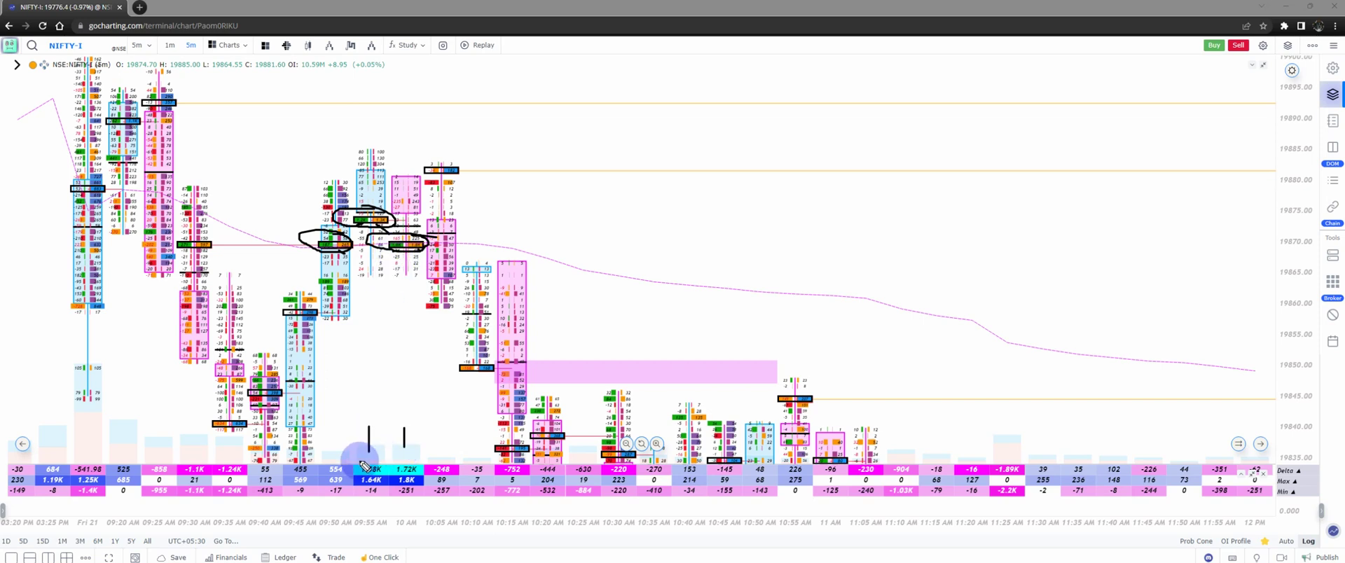
left_click_drag(356, 464, 404, 428)
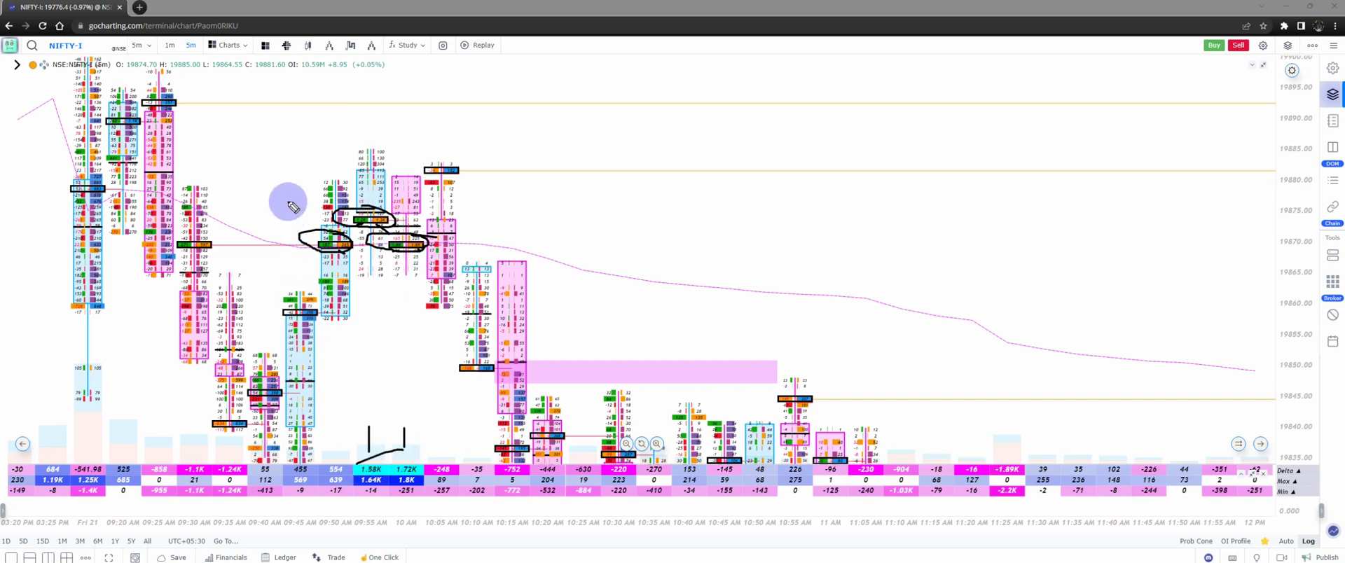
Box the zone around the 09:30 candle's outlined row and the zone at the first three candles' highs, both extended to about 10:55, and clear everything
mouse_move(168, 208)
left_mouse_down()
mouse_move(782, 209)
mouse_move(741, 246)
mouse_move(181, 264)
left_mouse_up()
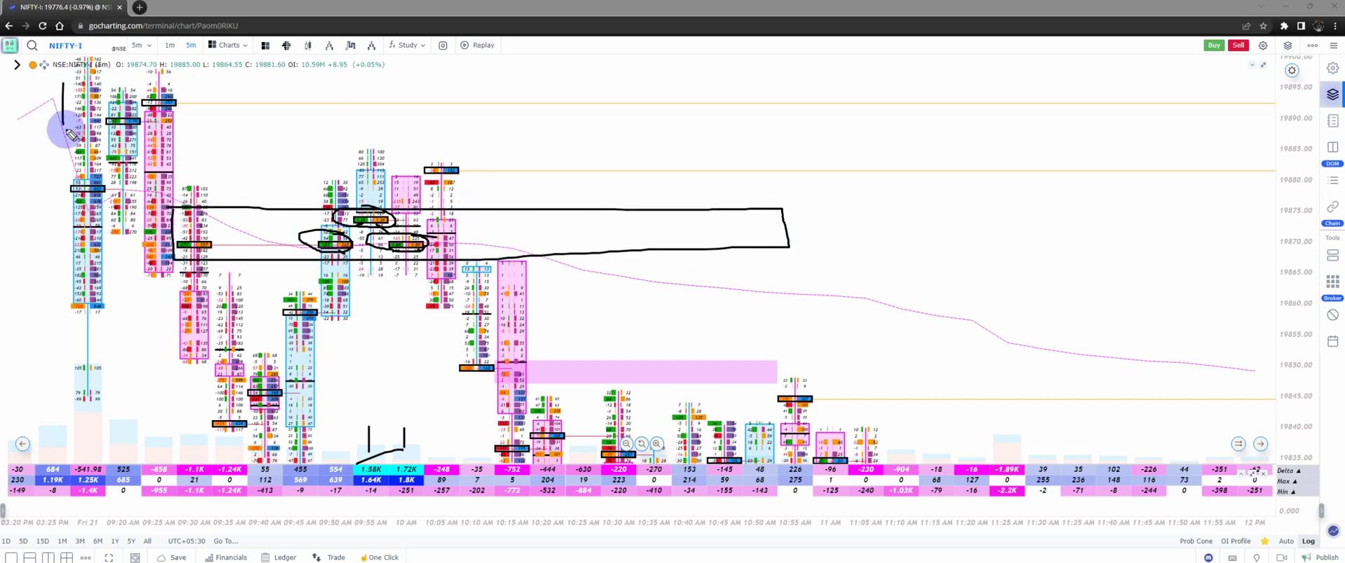
left_click_drag(67, 131, 775, 130)
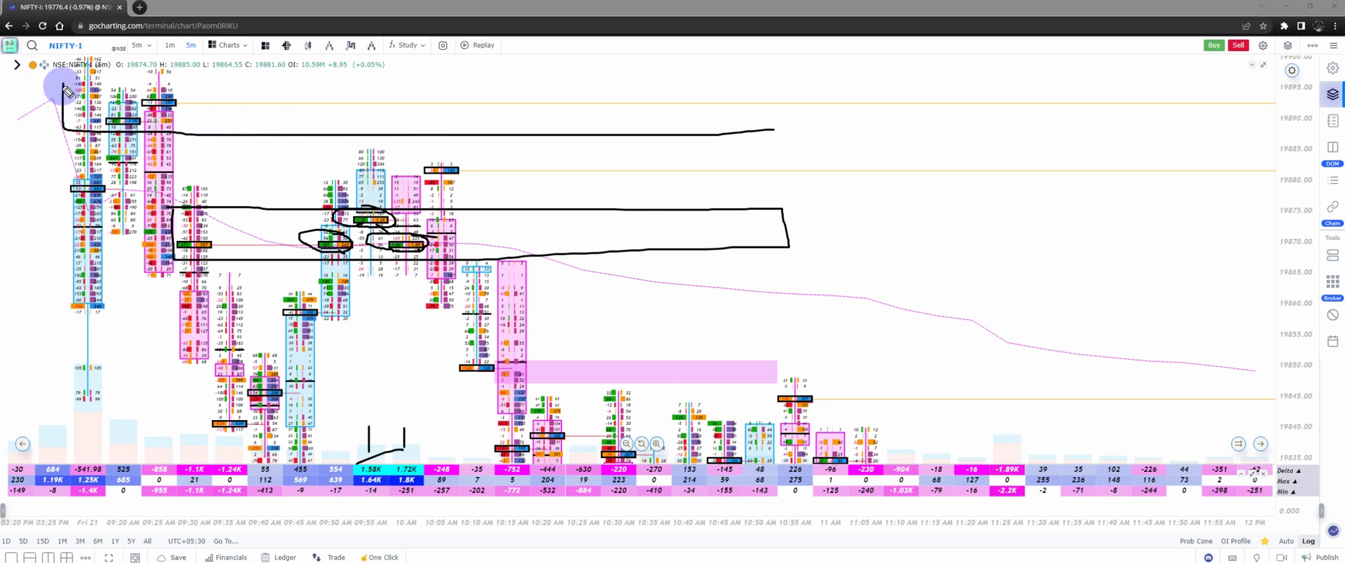
mouse_move(63, 84)
left_mouse_down()
mouse_move(776, 100)
mouse_move(781, 127)
left_mouse_up()
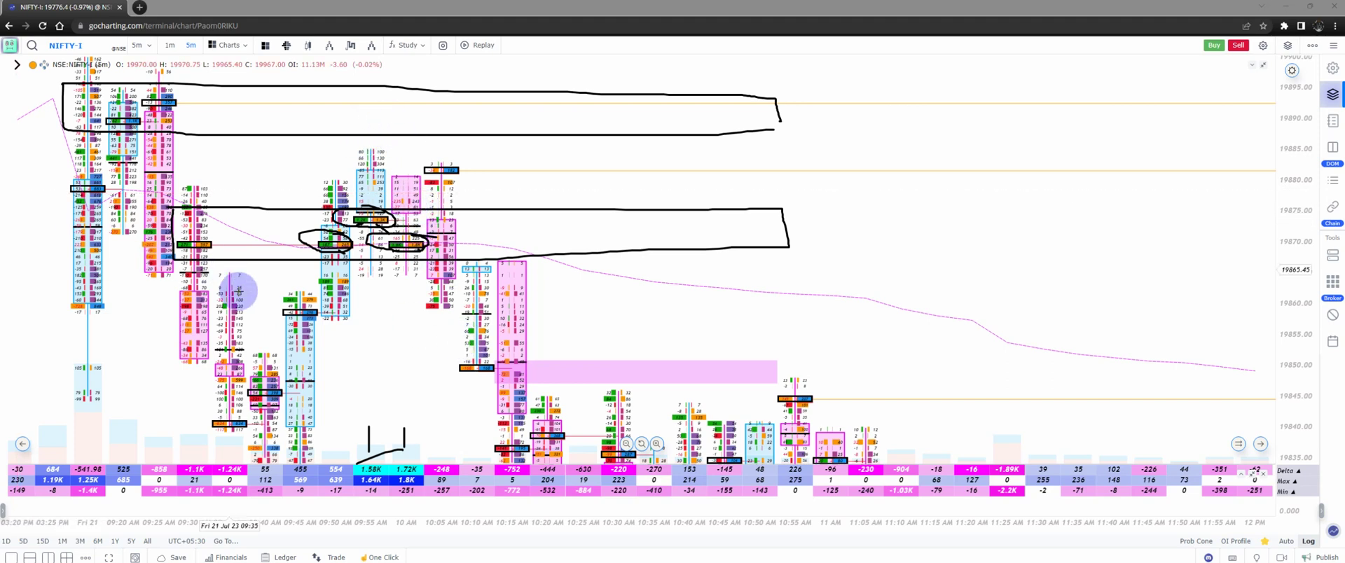
left_click_drag(228, 338, 230, 323)
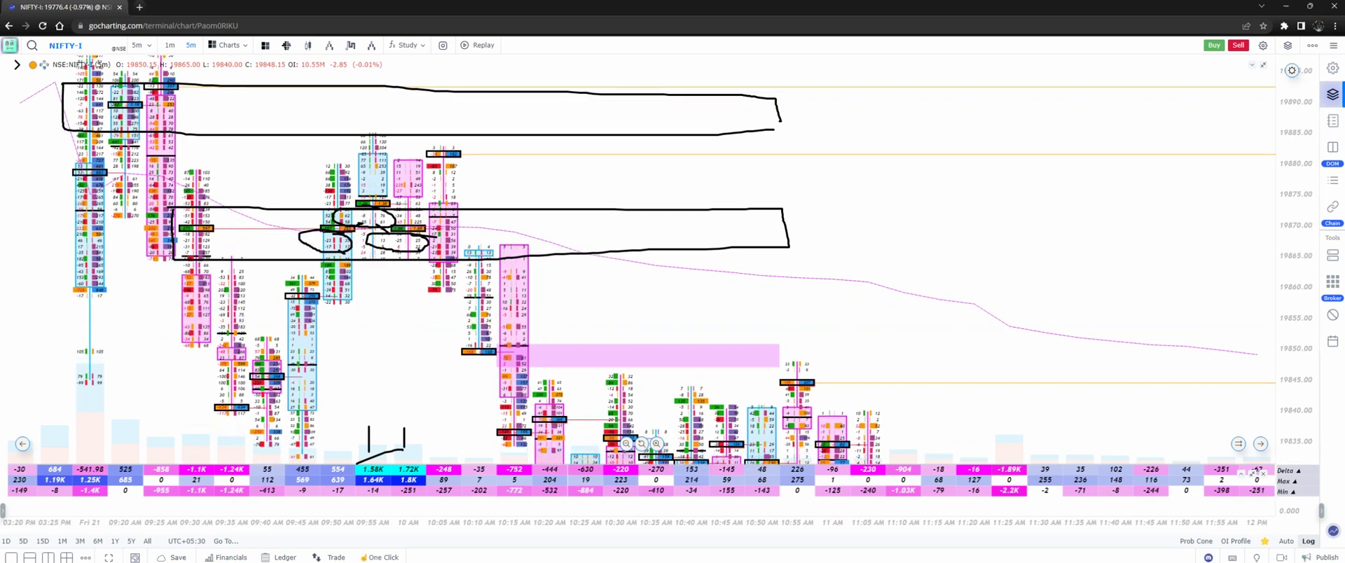
key("Escape")
Circle the 09:35 to 09:45 lows, draw a thick line along the 10:05 candle's outlined row with a box around it, and clear everything
left_click_drag(394, 292, 400, 242)
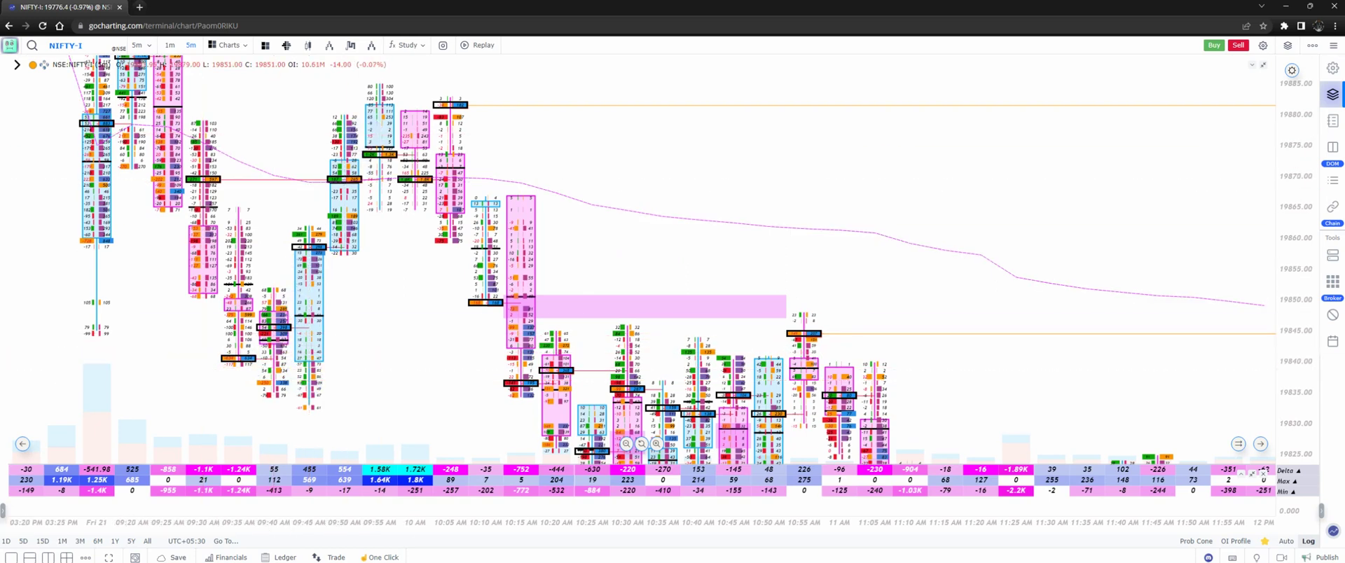
mouse_move(283, 331)
left_mouse_down()
mouse_move(240, 392)
mouse_move(282, 342)
left_mouse_up()
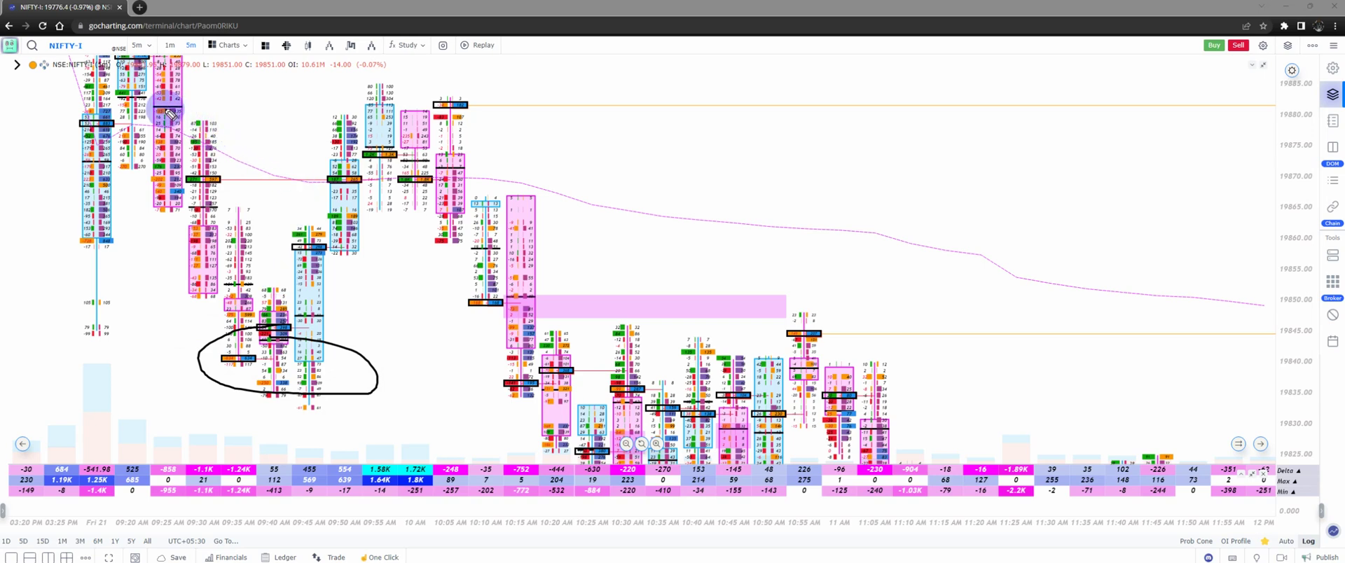
mouse_move(203, 103)
left_mouse_down()
mouse_move(514, 105)
mouse_move(229, 102)
mouse_move(554, 93)
mouse_move(545, 103)
left_mouse_up()
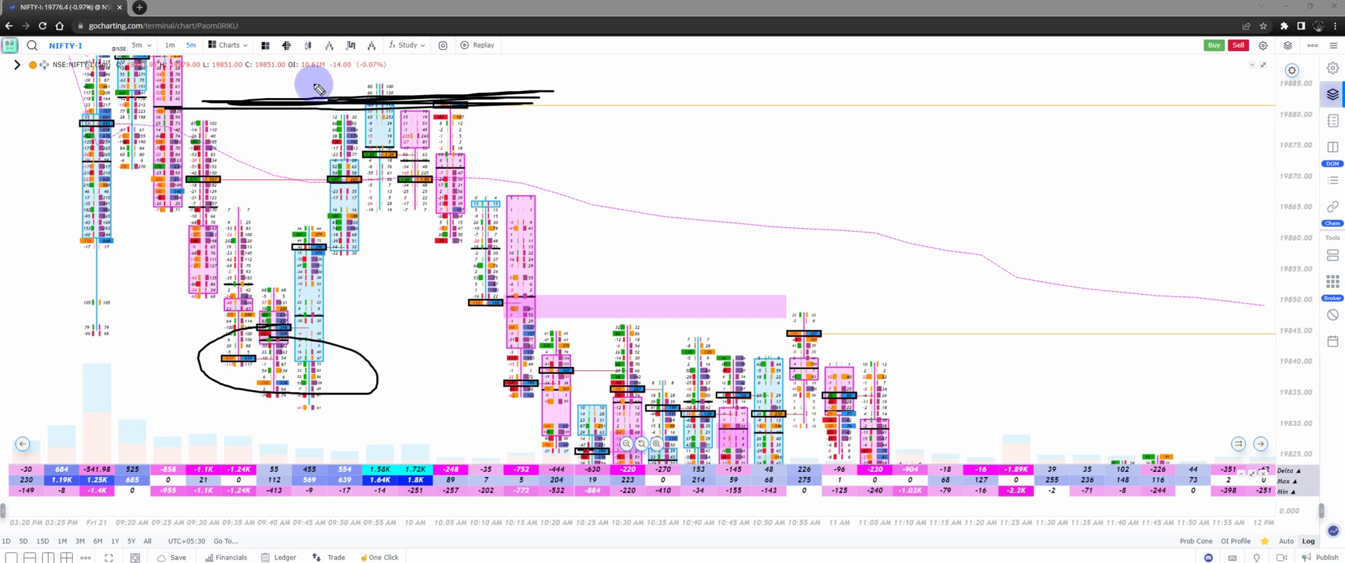
mouse_move(180, 53)
left_mouse_down()
mouse_move(528, 53)
mouse_move(532, 114)
mouse_move(257, 125)
left_mouse_up()
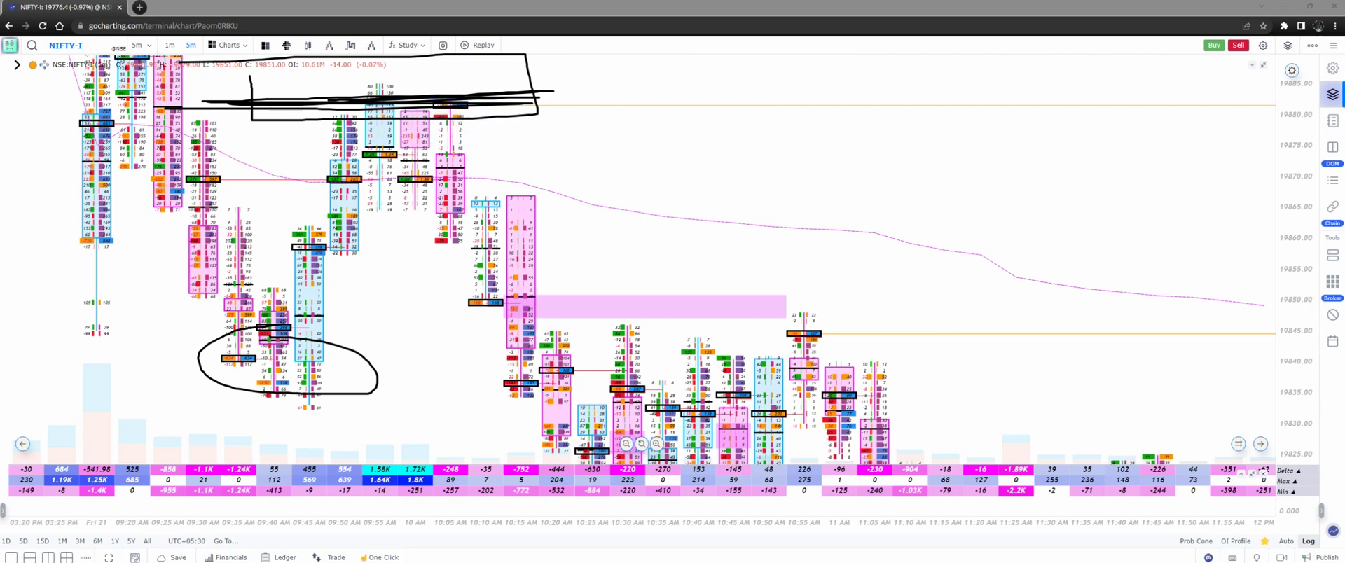
key("Escape")
Draw a down arrow at the 10:15 candle's volume bar, circle the 09:30 to 10:55 zone, extend a line from it to about 11:55, and clear everything
mouse_move(245, 357)
left_mouse_down()
mouse_move(228, 321)
mouse_move(195, 313)
left_mouse_up()
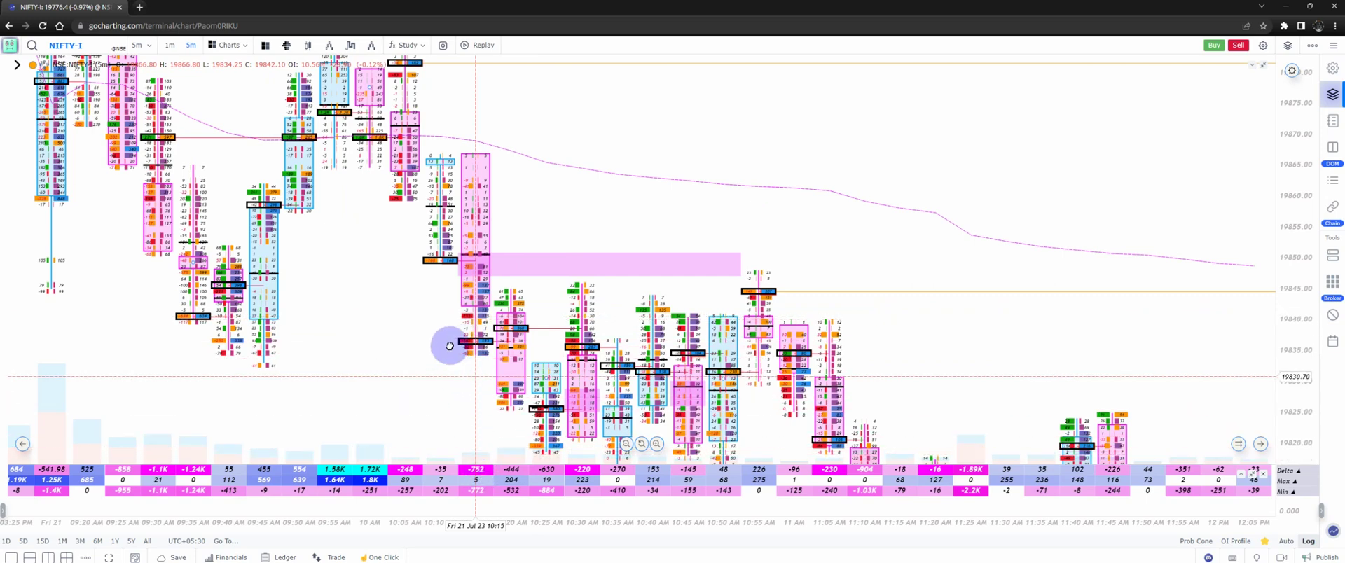
left_click_drag(449, 345, 429, 271)
left_click_drag(477, 348, 370, 300)
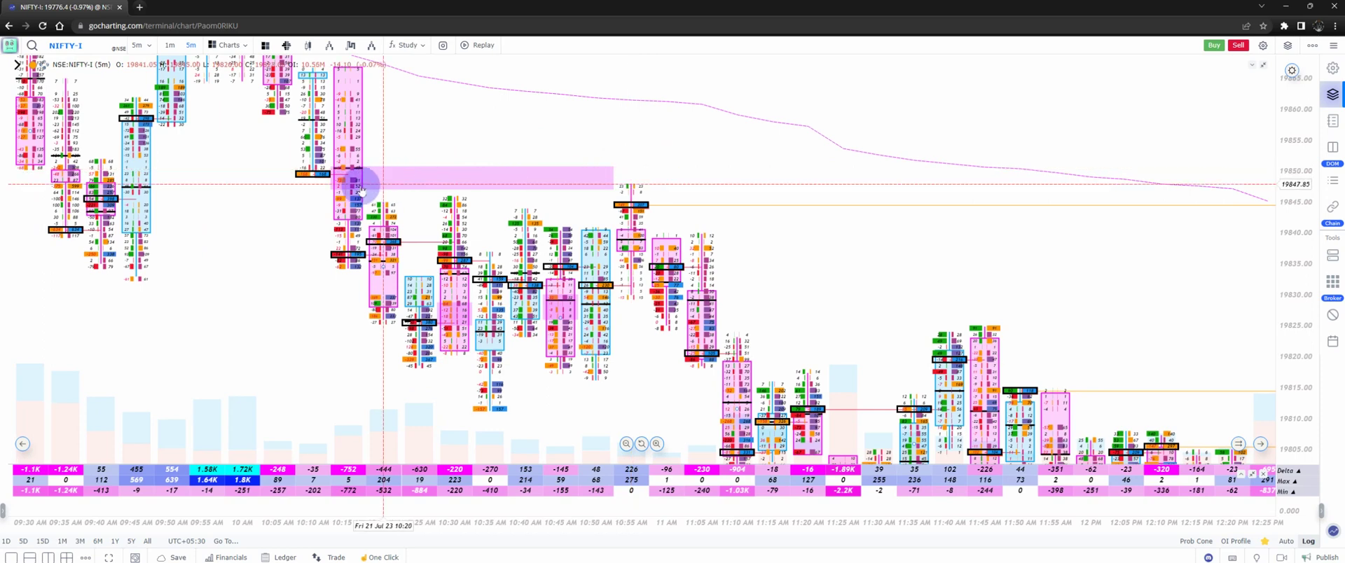
left_click(346, 386)
key("ctrl+shift+3")
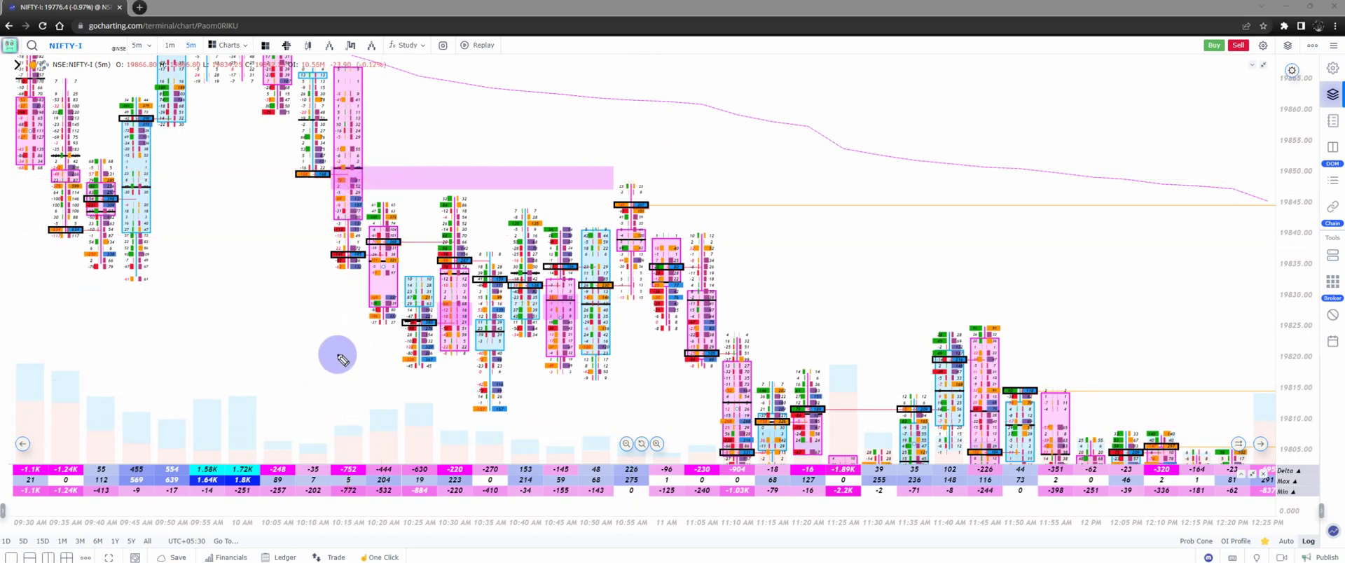
left_click_drag(348, 421, 349, 410)
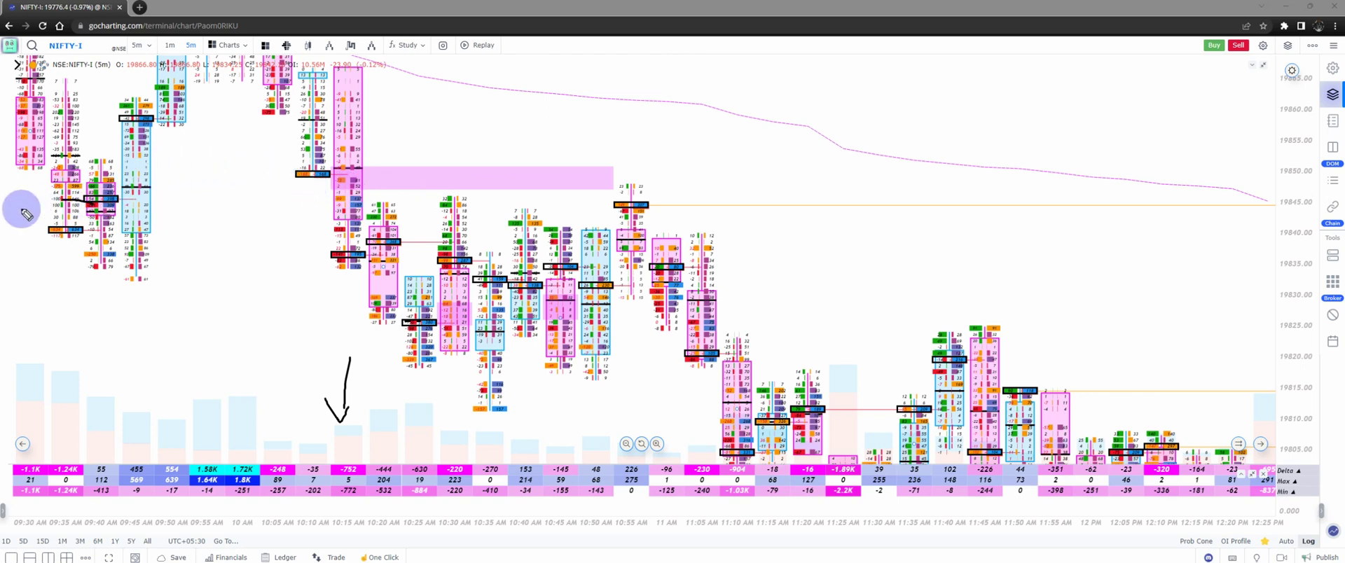
mouse_move(49, 238)
left_mouse_down()
mouse_move(652, 223)
mouse_move(611, 185)
mouse_move(270, 165)
mouse_move(56, 189)
left_mouse_up()
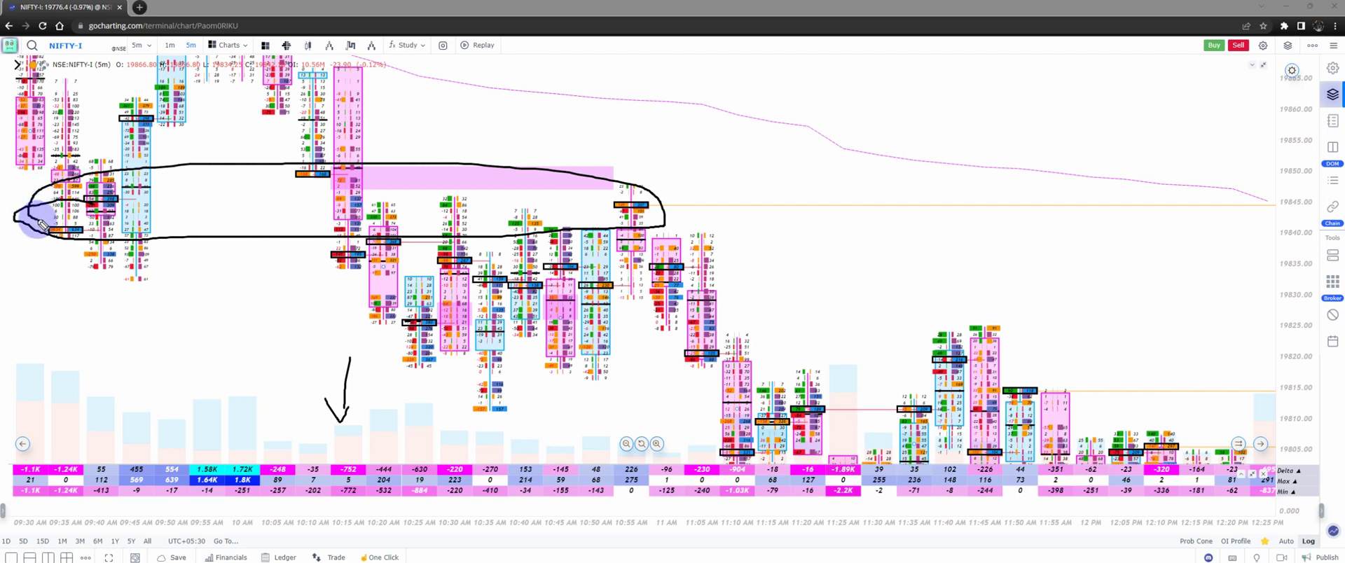
mouse_move(394, 190)
left_mouse_down()
mouse_move(738, 185)
mouse_move(553, 199)
left_mouse_up()
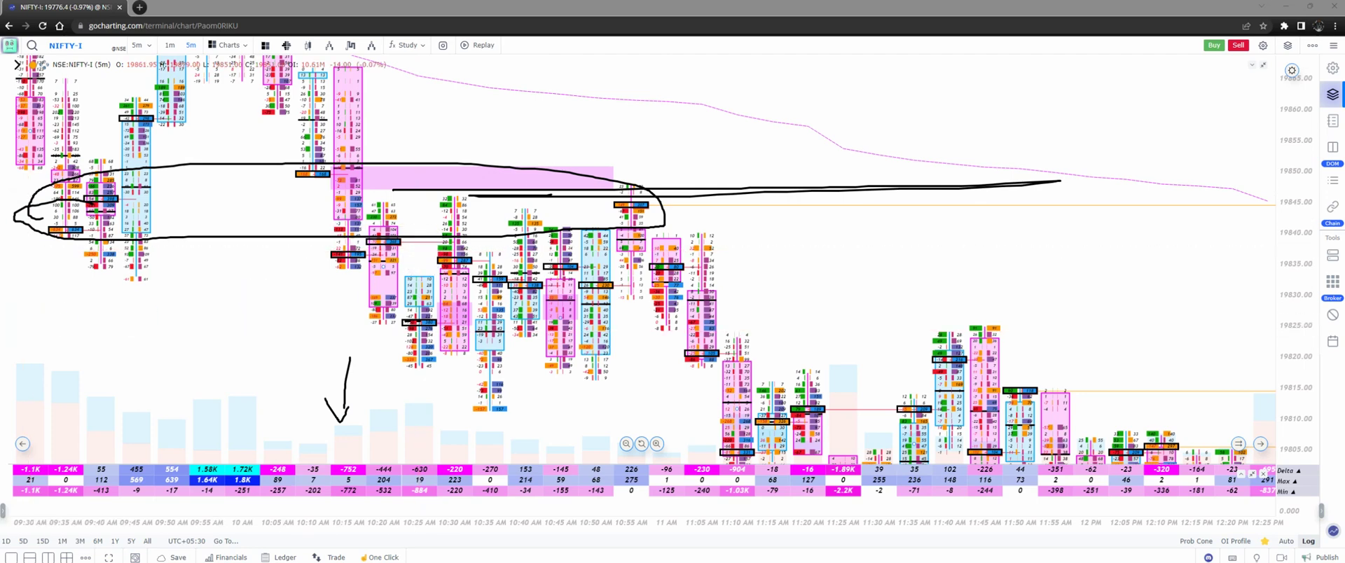
key("Escape")
Circle the zone around the 09:30 candle's outlined row to about 10:50, point an arrow at it, extend lines to about 11:20, and clear everything
left_click_drag(245, 303, 260, 398)
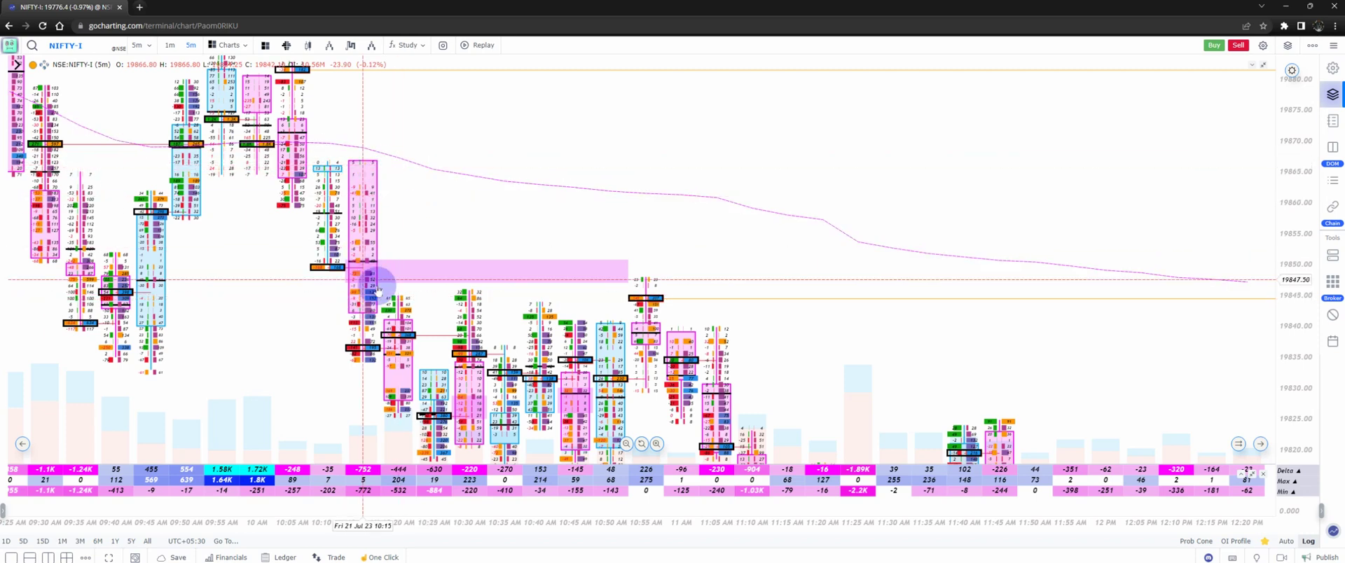
left_click_drag(597, 360, 523, 291)
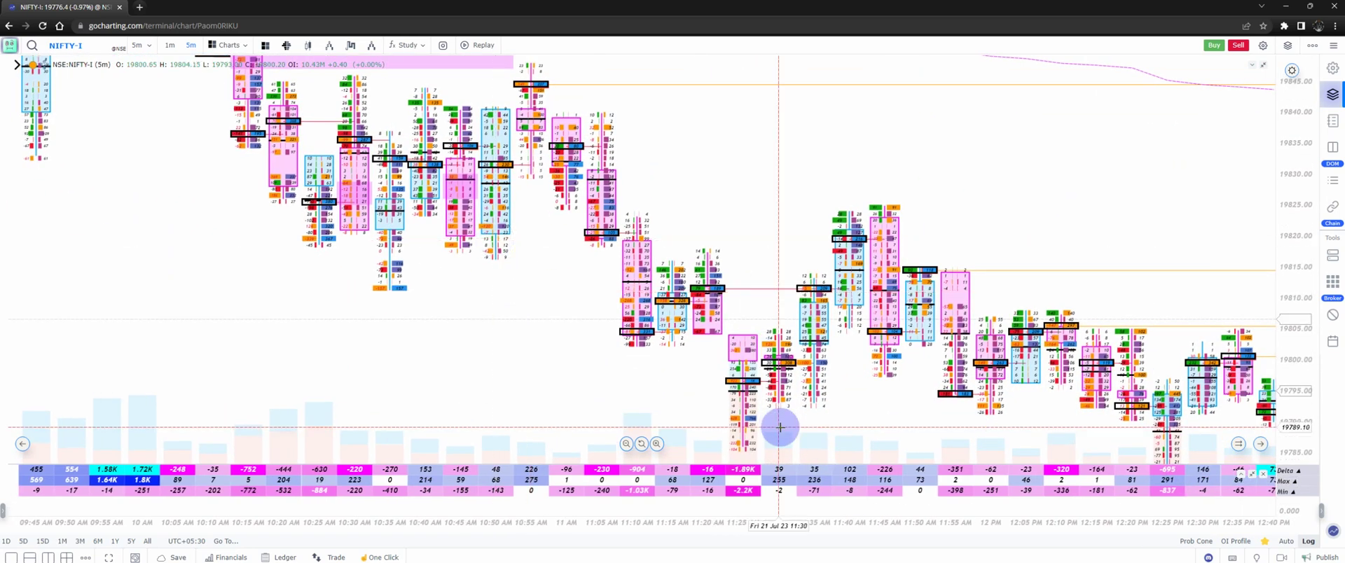
left_click_drag(597, 419, 559, 391)
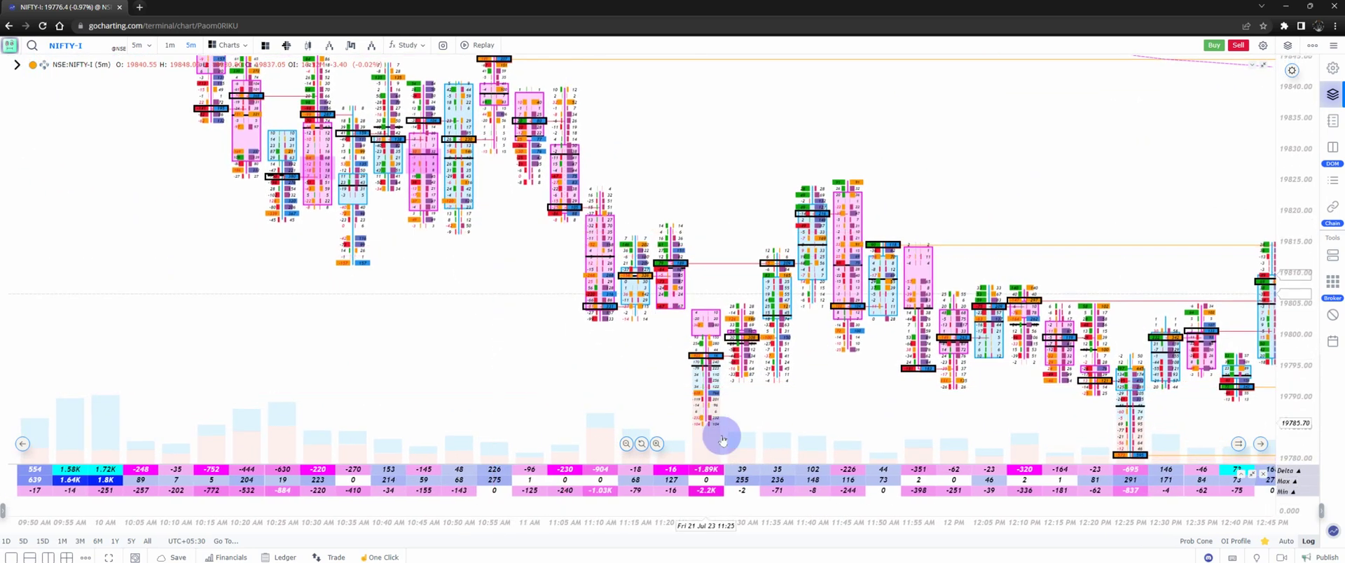
scroll(470, 387, "down", 5)
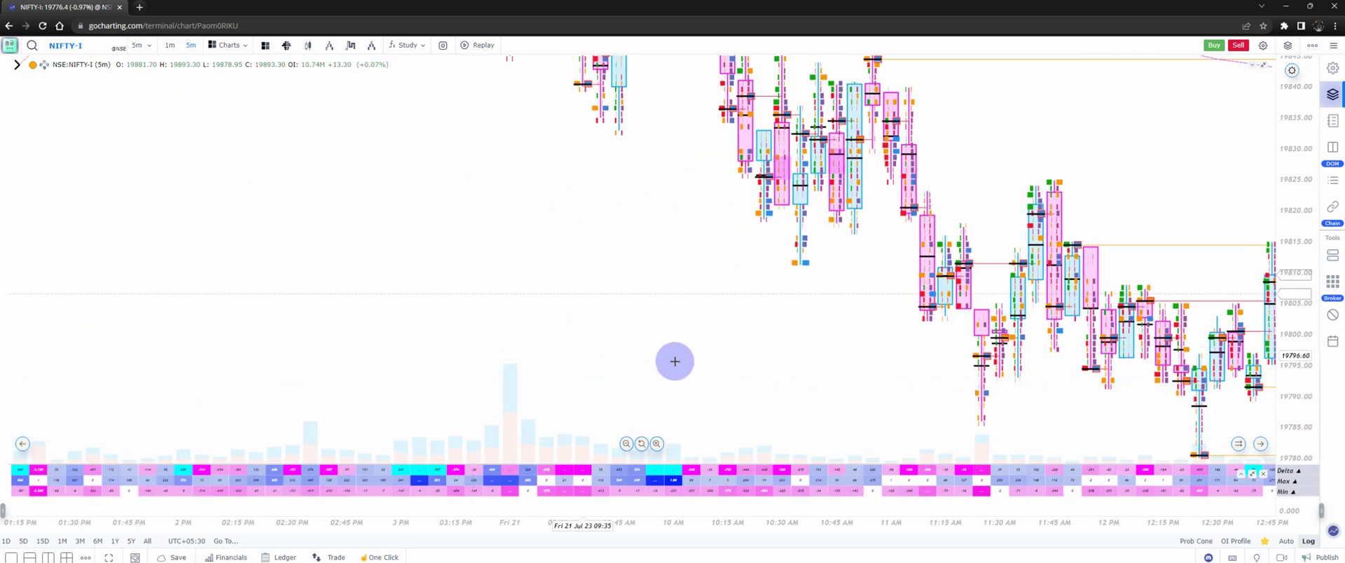
scroll(694, 361, "up", 5)
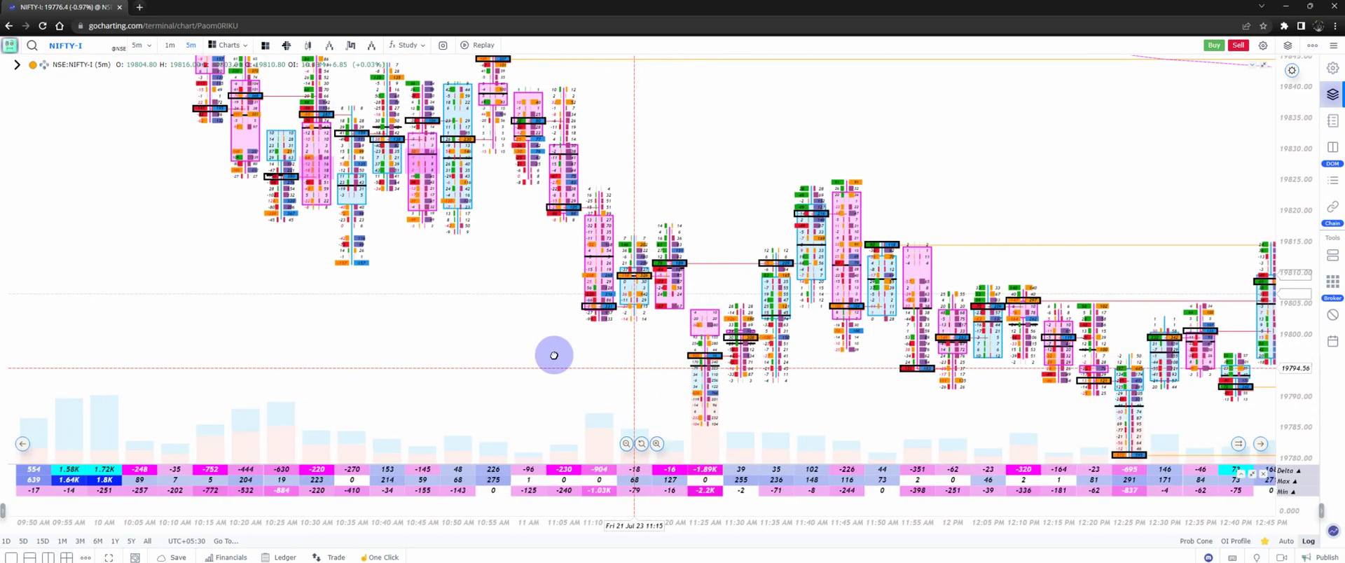
left_click_drag(553, 355, 311, 295)
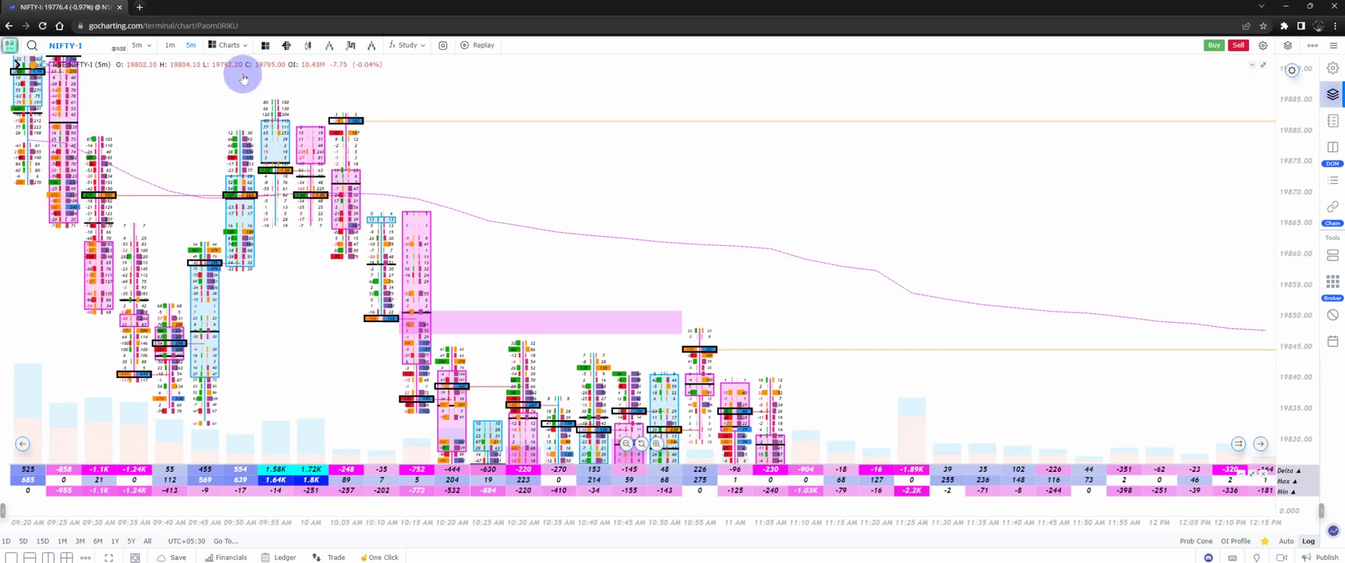
left_click_drag(243, 78, 459, 389)
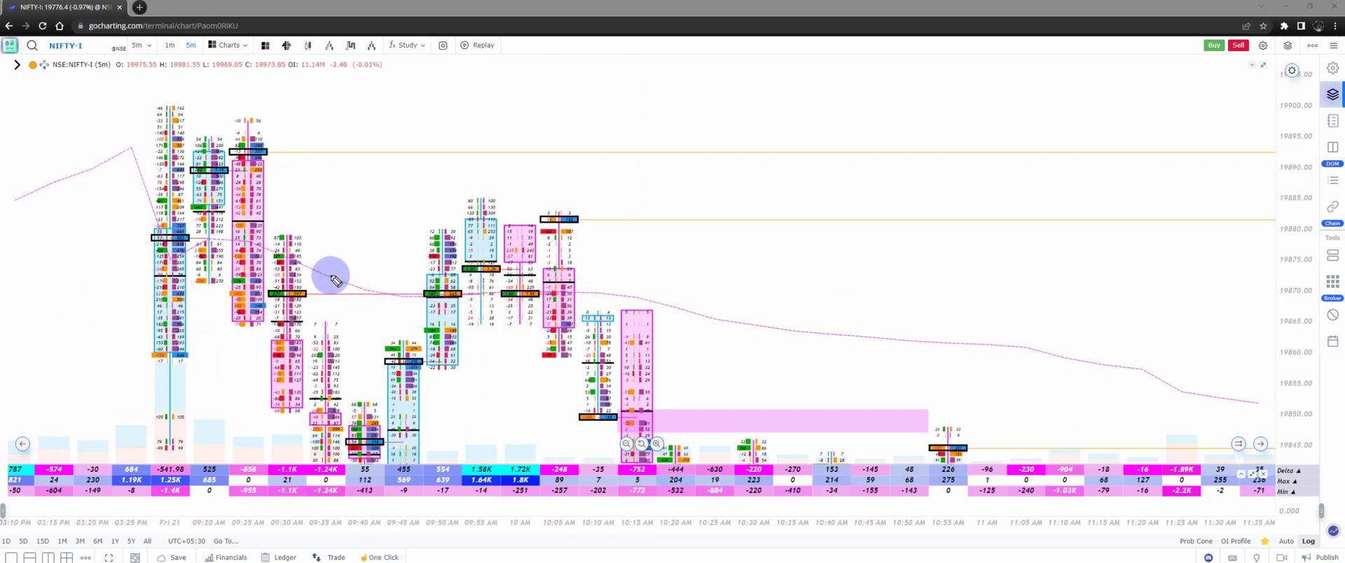
mouse_move(335, 280)
left_mouse_down()
mouse_move(279, 268)
mouse_move(186, 287)
mouse_move(364, 329)
mouse_move(757, 337)
mouse_move(854, 273)
mouse_move(439, 266)
mouse_move(251, 282)
mouse_move(210, 352)
mouse_move(219, 313)
left_mouse_up()
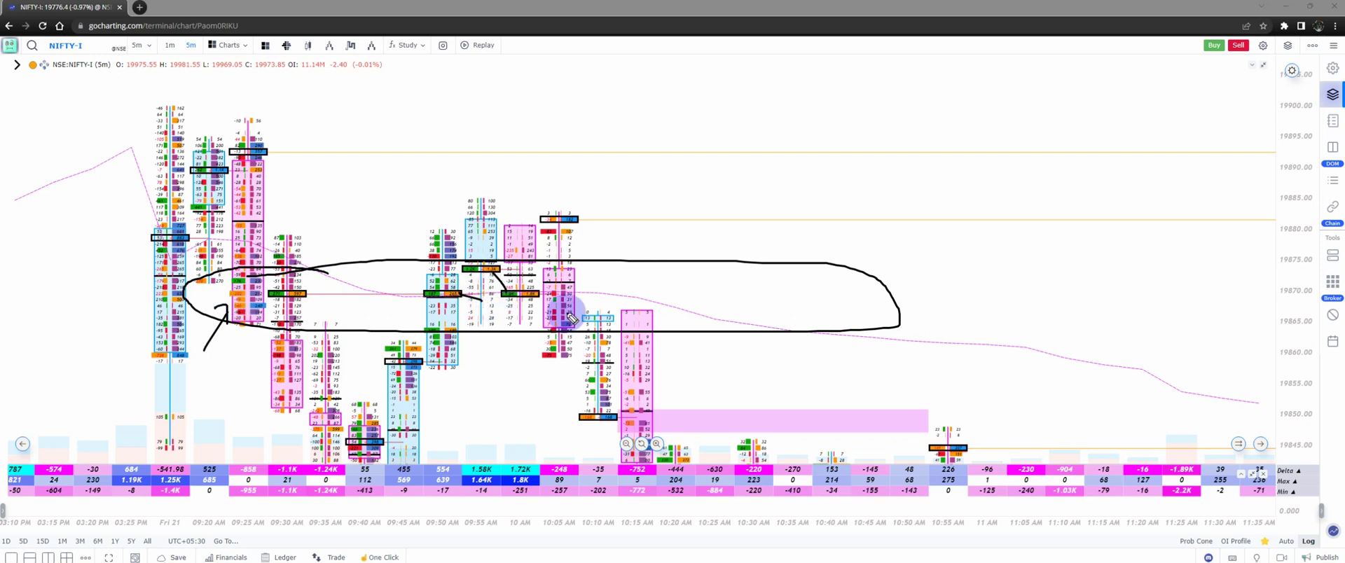
mouse_move(893, 289)
left_mouse_down()
mouse_move(1242, 288)
mouse_move(964, 297)
left_mouse_up()
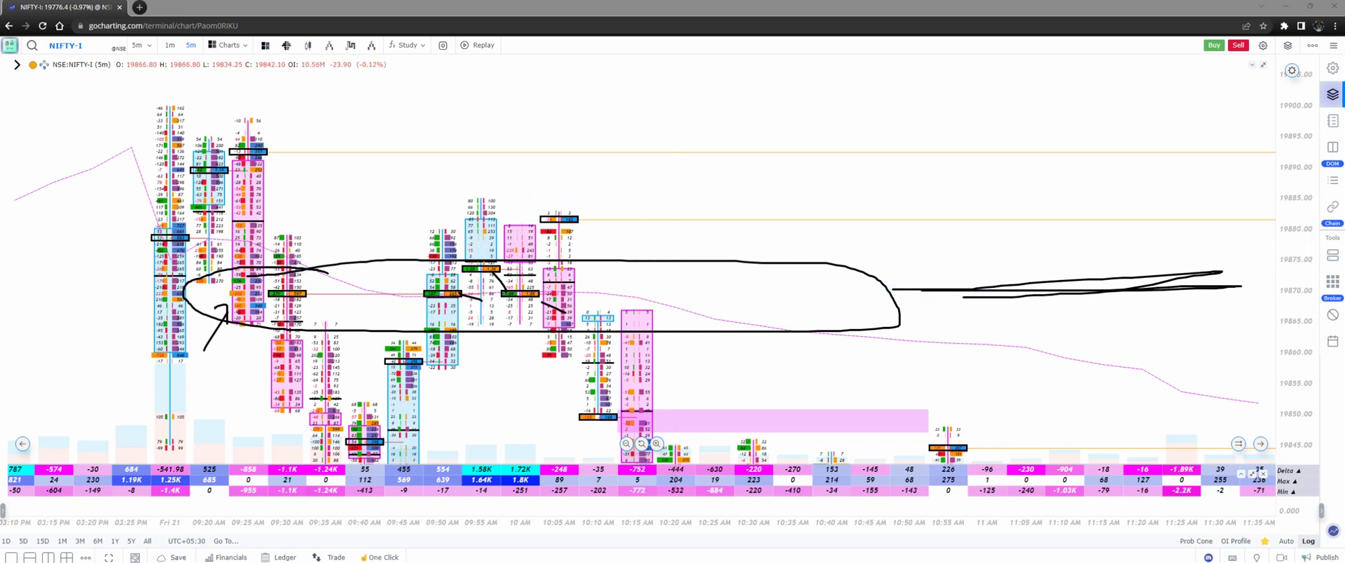
key("Escape")
Circle the zone around the 11:25 candle's outlined row out to about 11:40, and mark that candle's delta with an arrow and a circle
left_click_drag(293, 363, 181, 267)
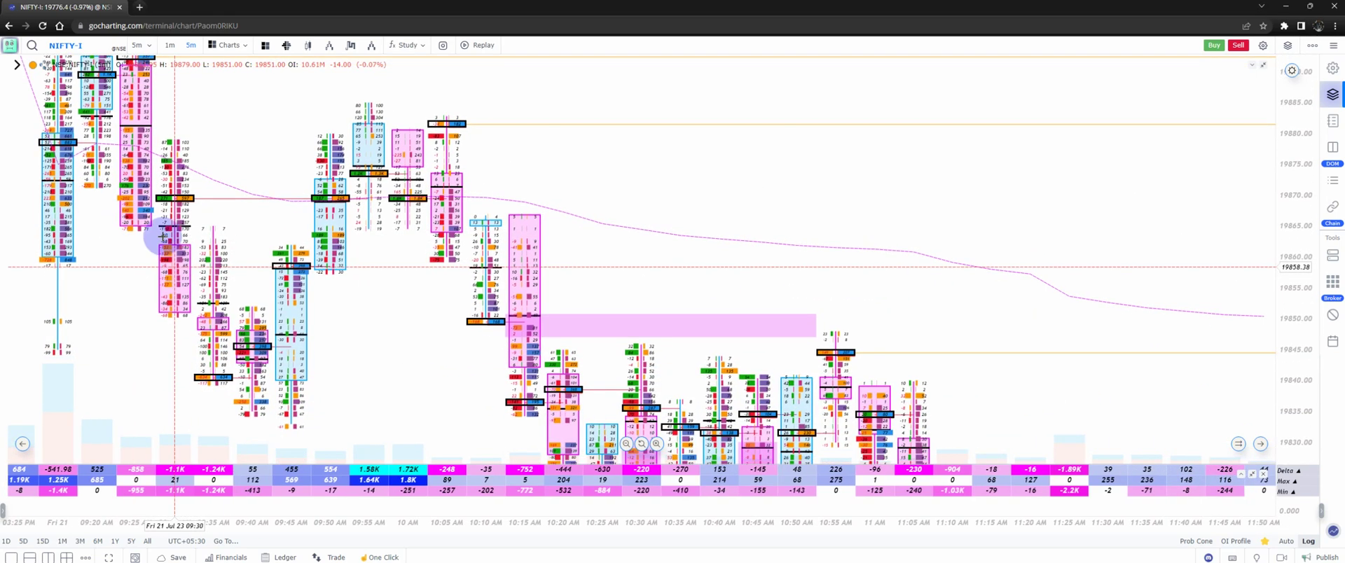
left_click_drag(483, 354, 399, 228)
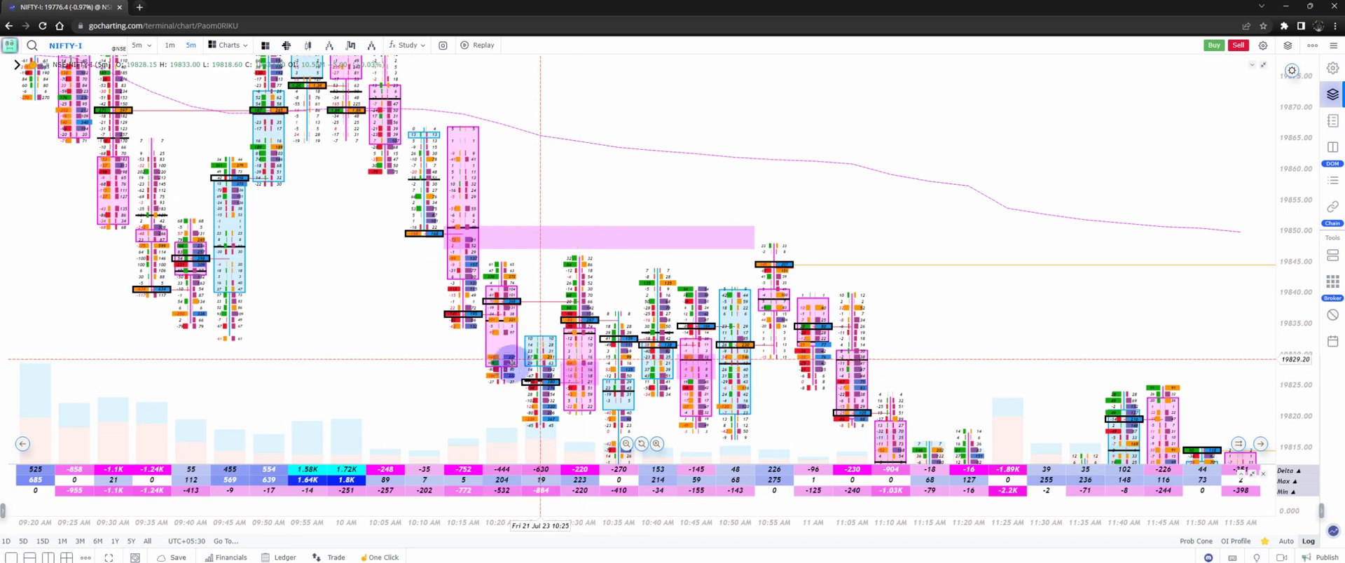
left_click_drag(501, 365, 466, 340)
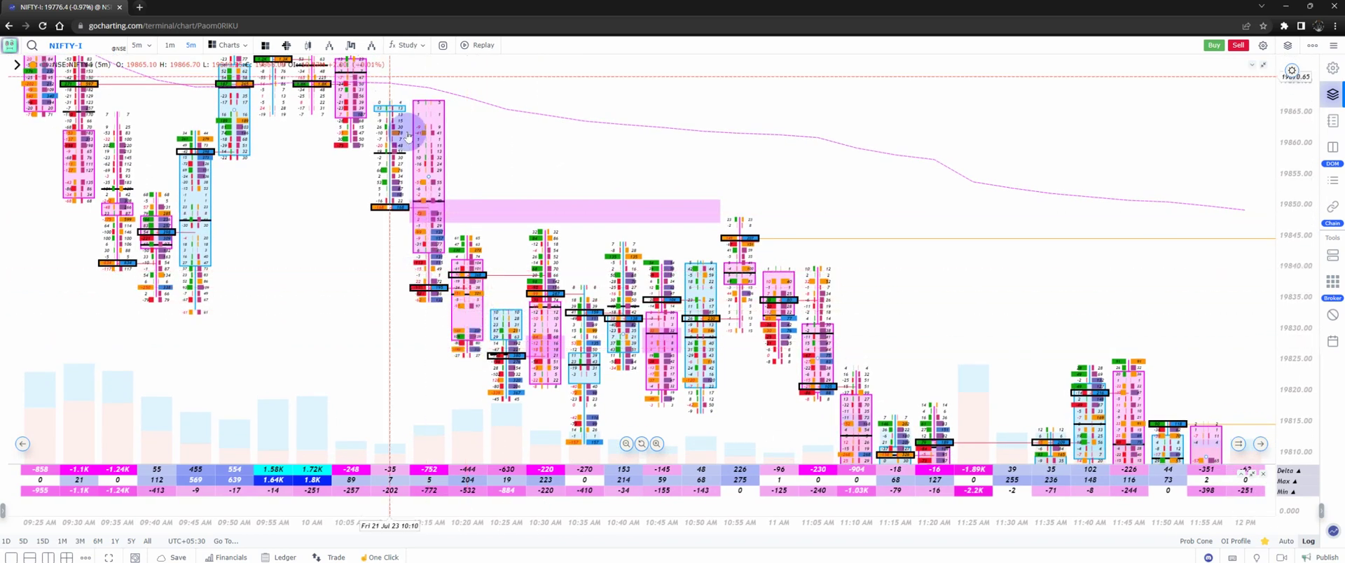
left_click_drag(489, 228, 247, 194)
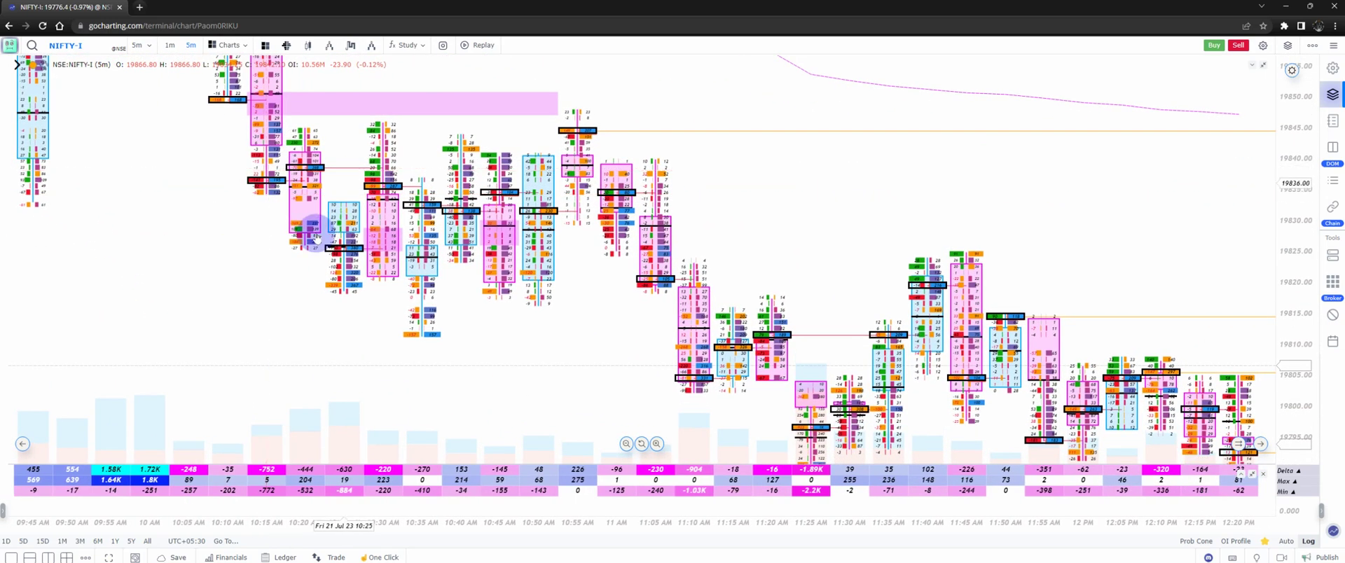
scroll(532, 277, "down", 1)
left_click_drag(598, 301, 405, 251)
left_click_drag(465, 312, 393, 225)
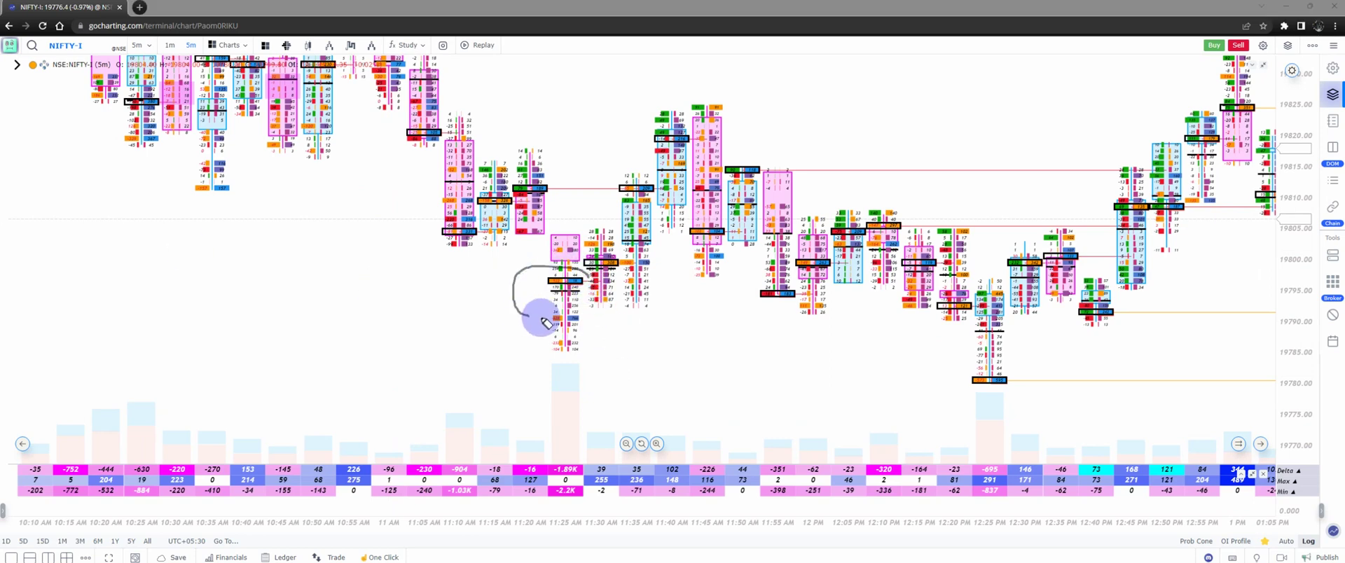
mouse_move(545, 323)
left_mouse_down()
mouse_move(681, 295)
mouse_move(579, 275)
left_mouse_up()
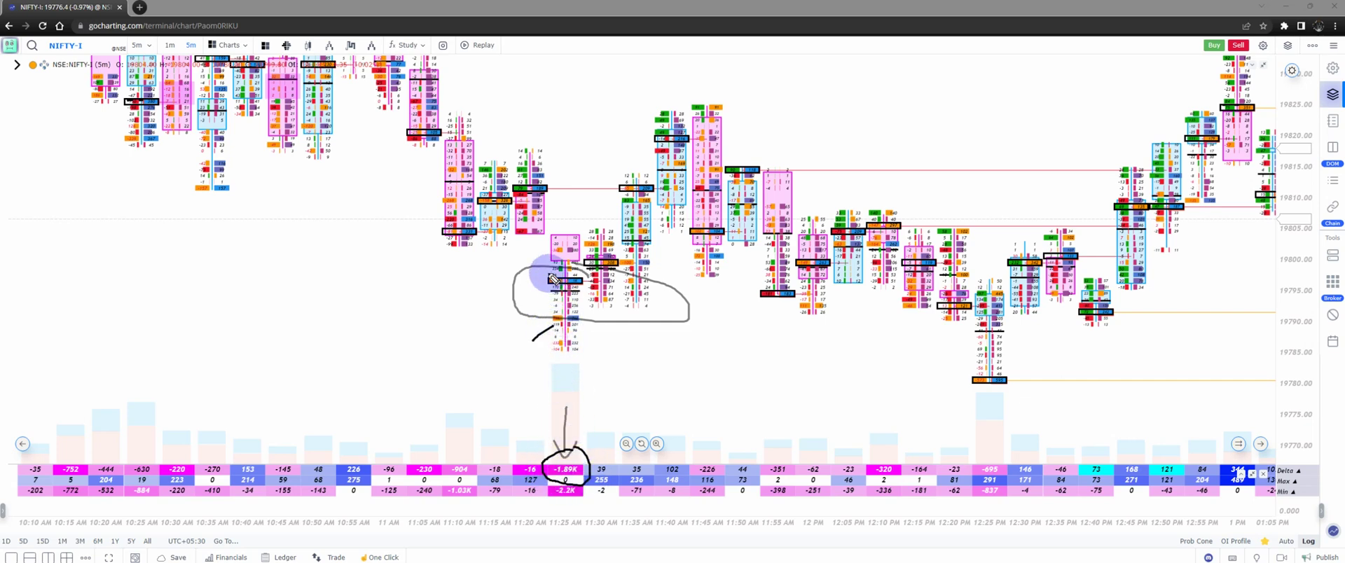
left_click_drag(536, 303, 681, 305)
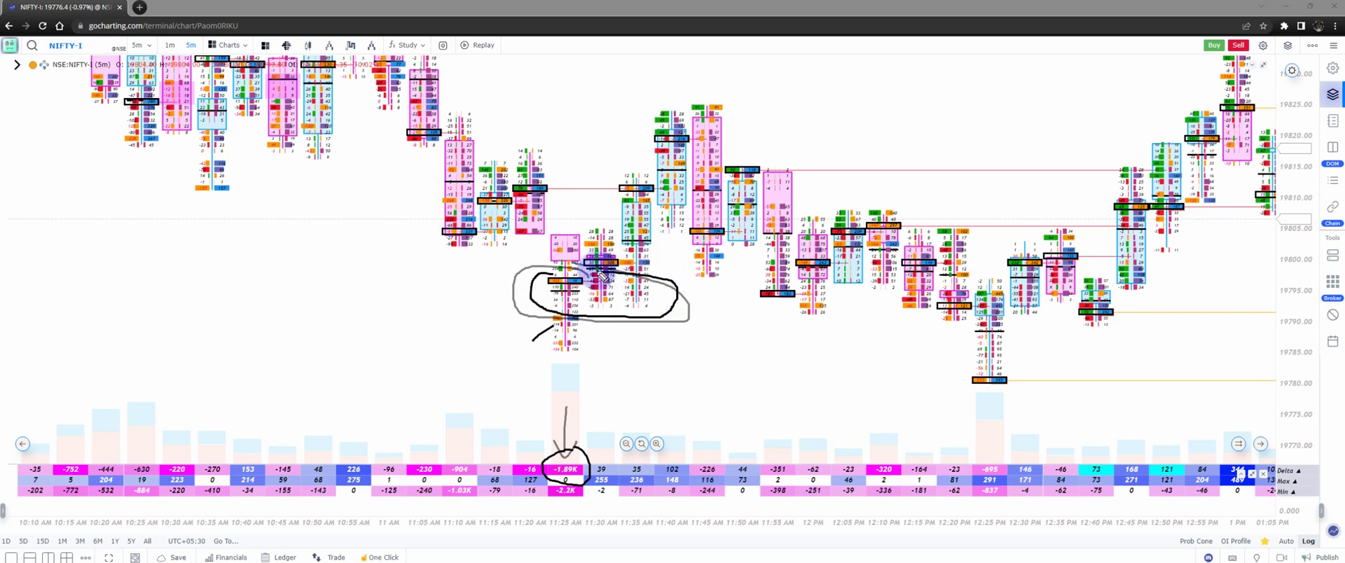
Draw a line through the circled zone to about 12:10, sketch a zigzag via the 11:40 high and the 12:00 candle, and clear everything
left_click_drag(487, 294, 881, 297)
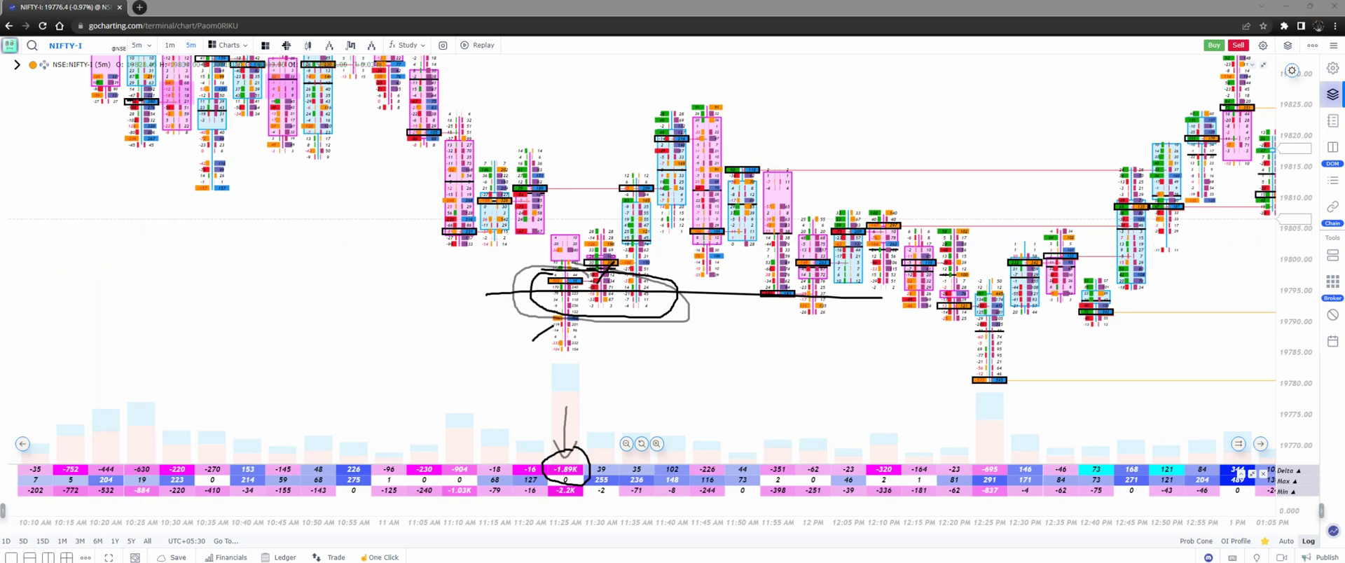
mouse_move(601, 246)
left_mouse_down()
mouse_move(679, 129)
mouse_move(776, 231)
left_mouse_up()
left_click_drag(803, 272, 840, 157)
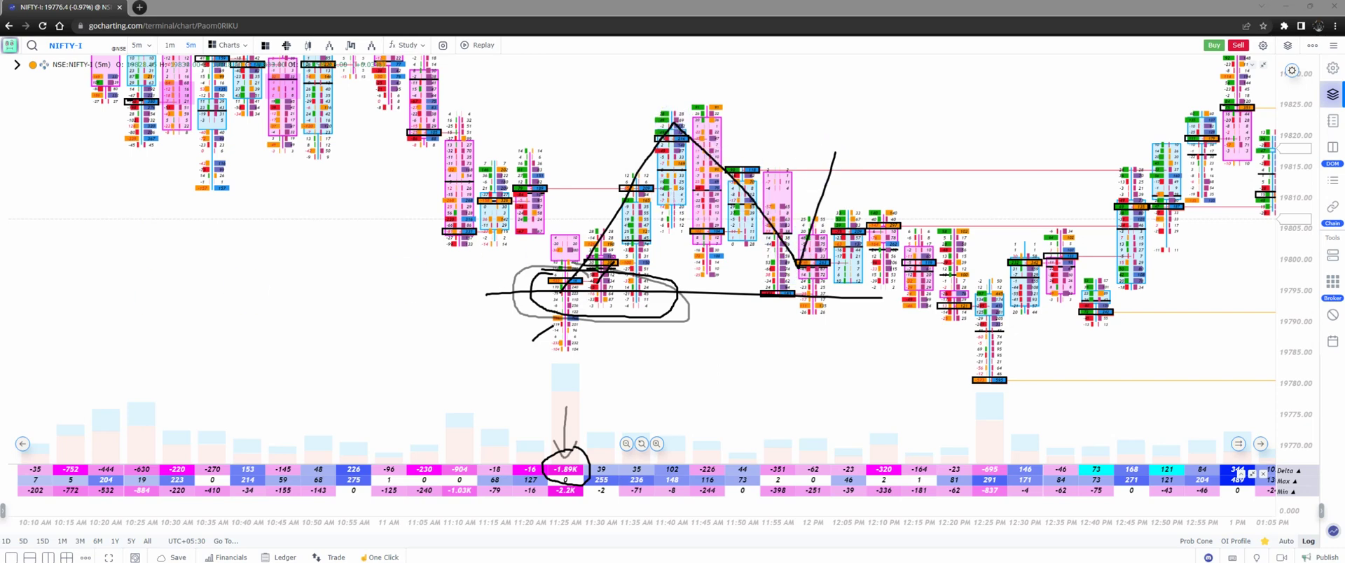
key("Escape")
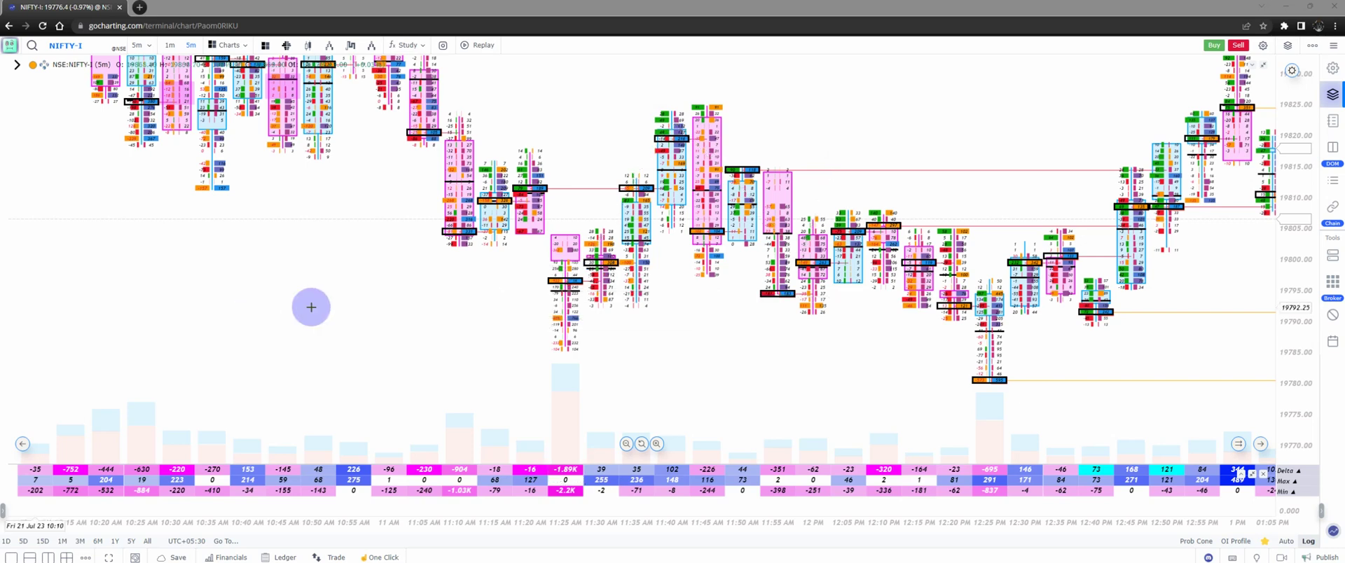
Circle the 11:40 and 11:45 highs, draw lines from the 11:10 high and the 11:25 outlined row to about 11:55, and clear everything
left_click_drag(315, 307, 320, 408)
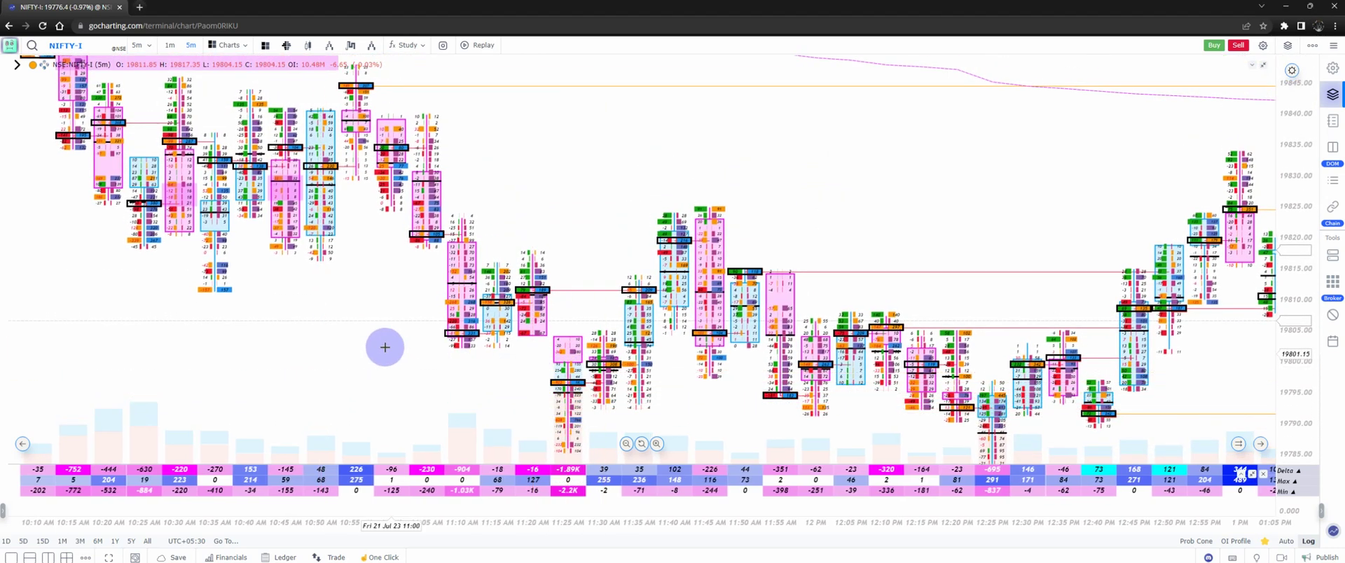
left_click_drag(381, 345, 442, 379)
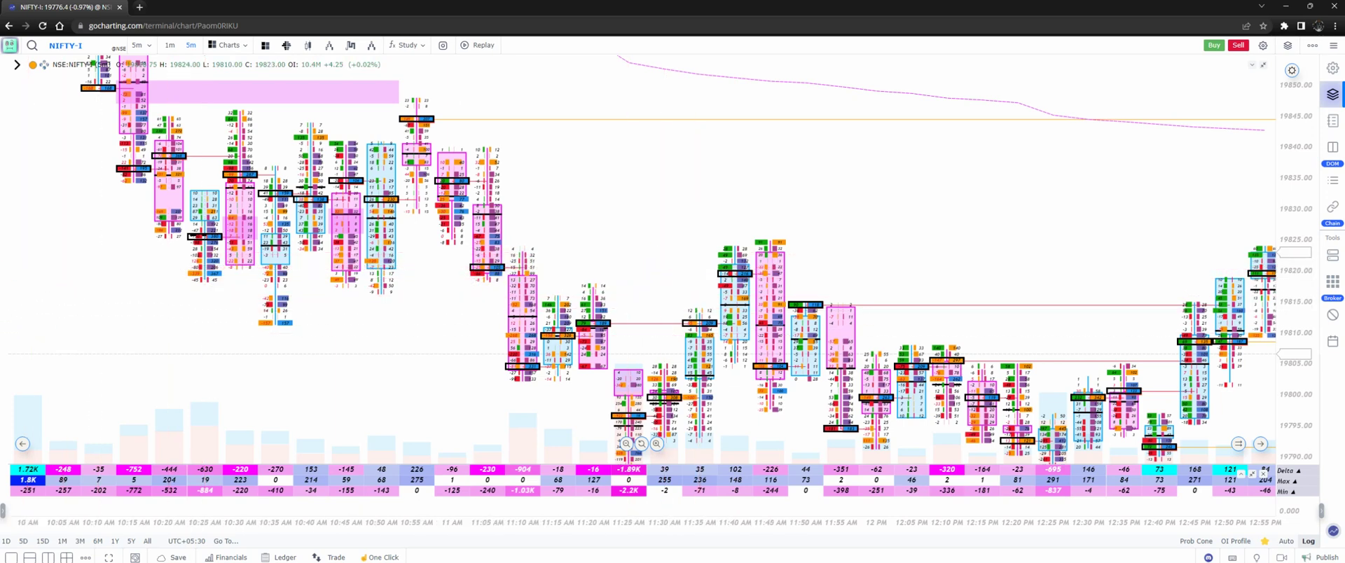
key("ctrl+2")
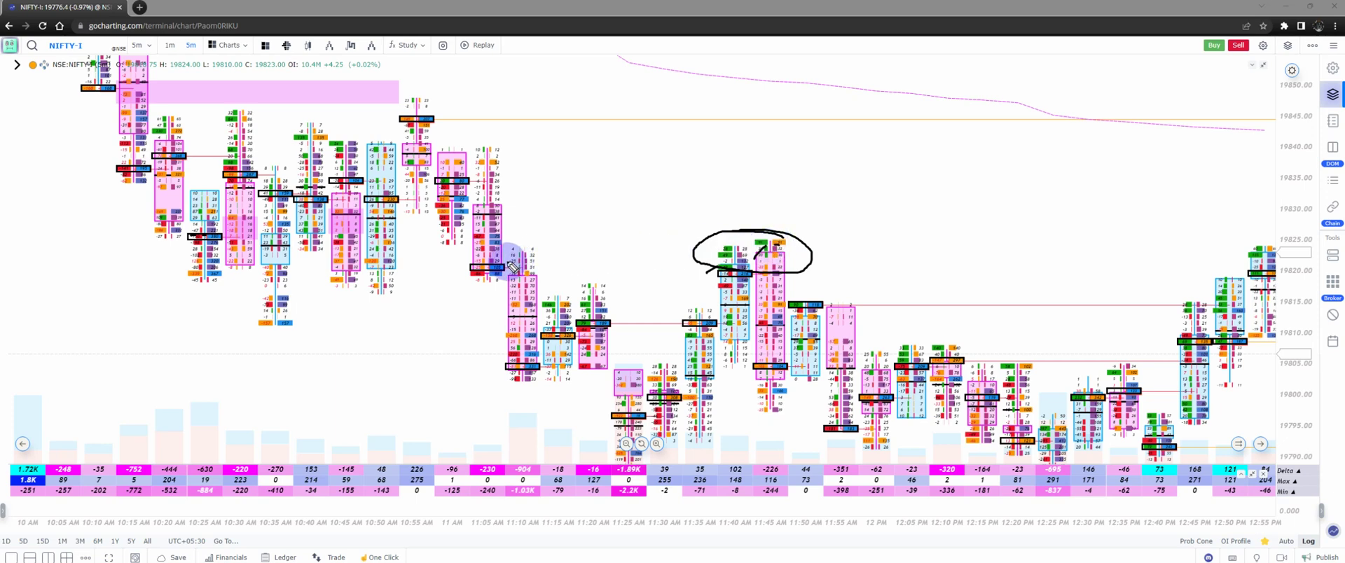
left_click_drag(512, 267, 834, 267)
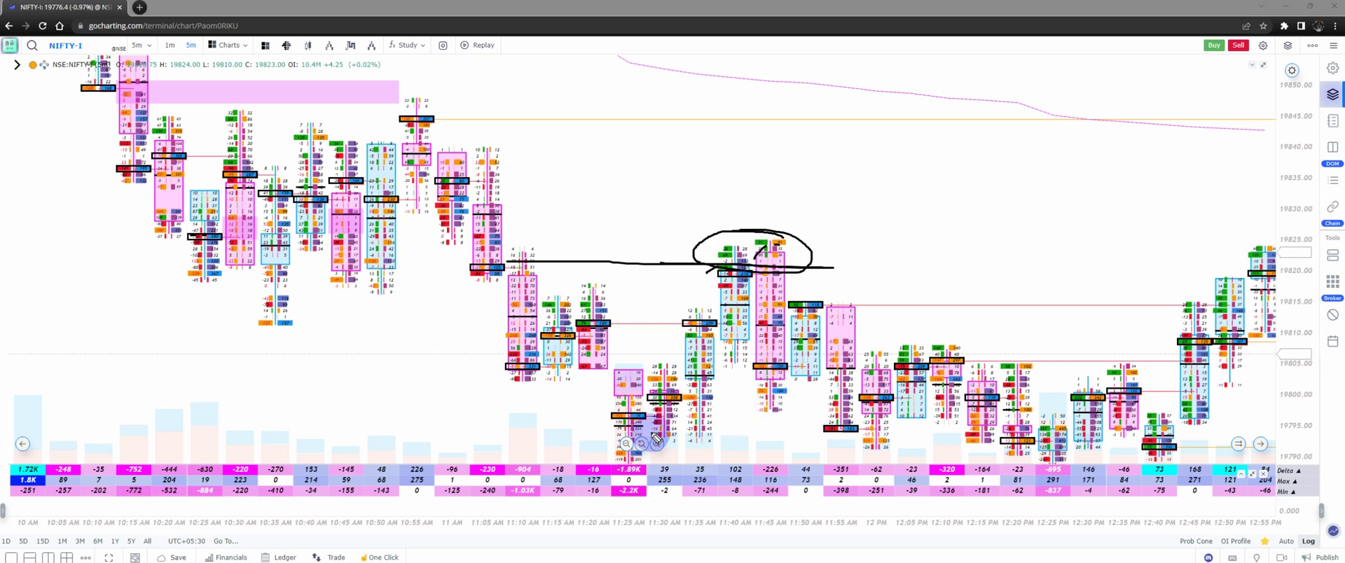
left_click_drag(750, 419, 649, 415)
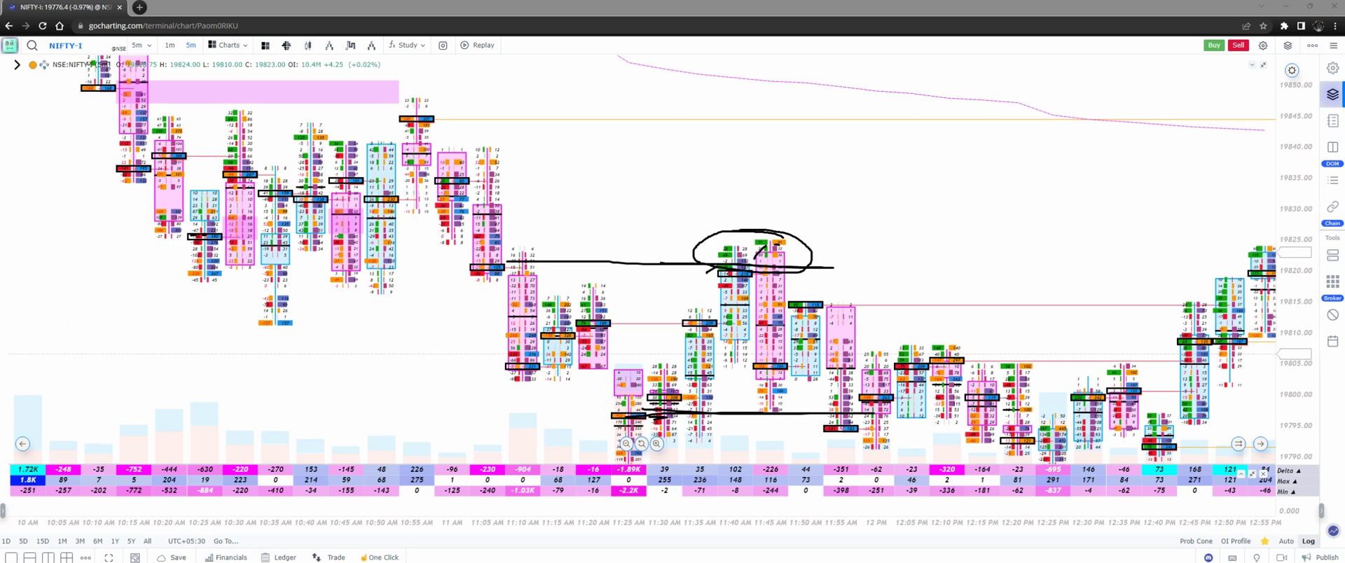
key("e")
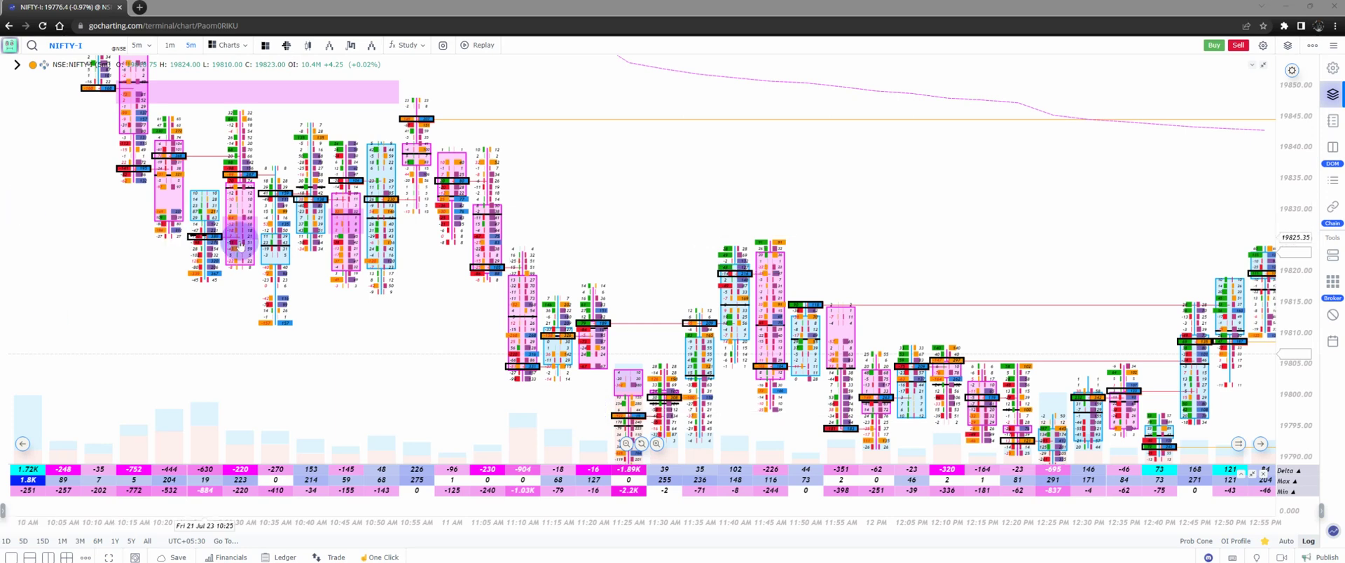
Examine the candles between 09:30 and 12:45, comparing the shaded zone beside the 10:15 candle with the surrounding outlined rows
left_click_drag(279, 315, 191, 293)
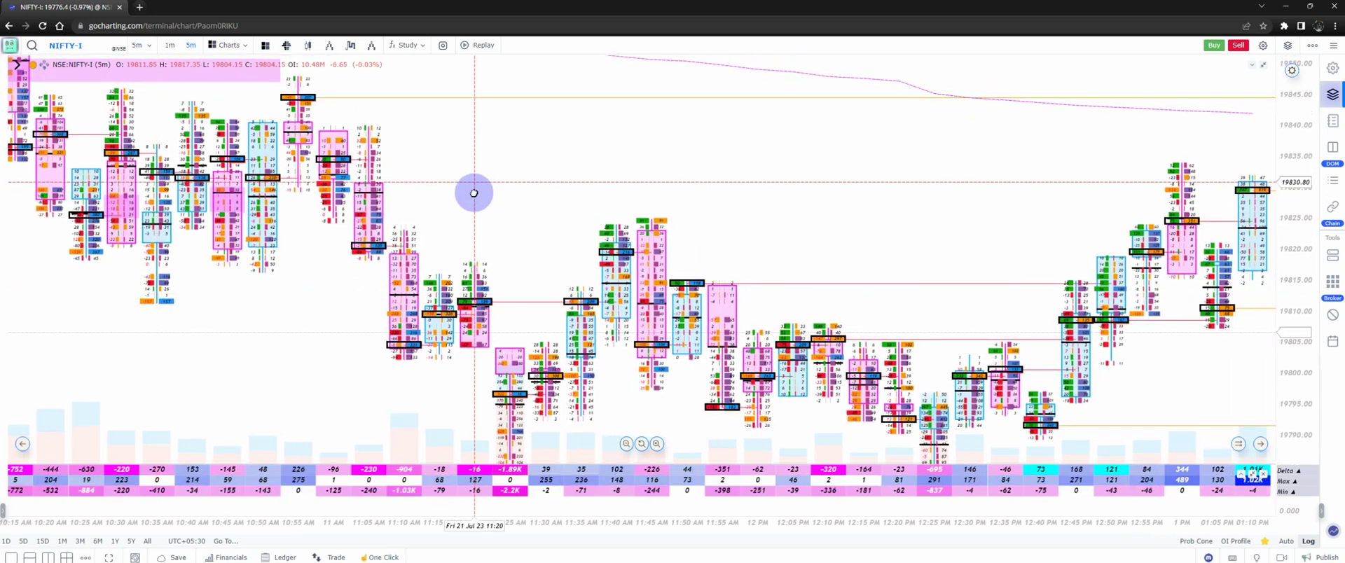
left_click_drag(494, 123, 505, 168)
left_click_drag(482, 230, 473, 132)
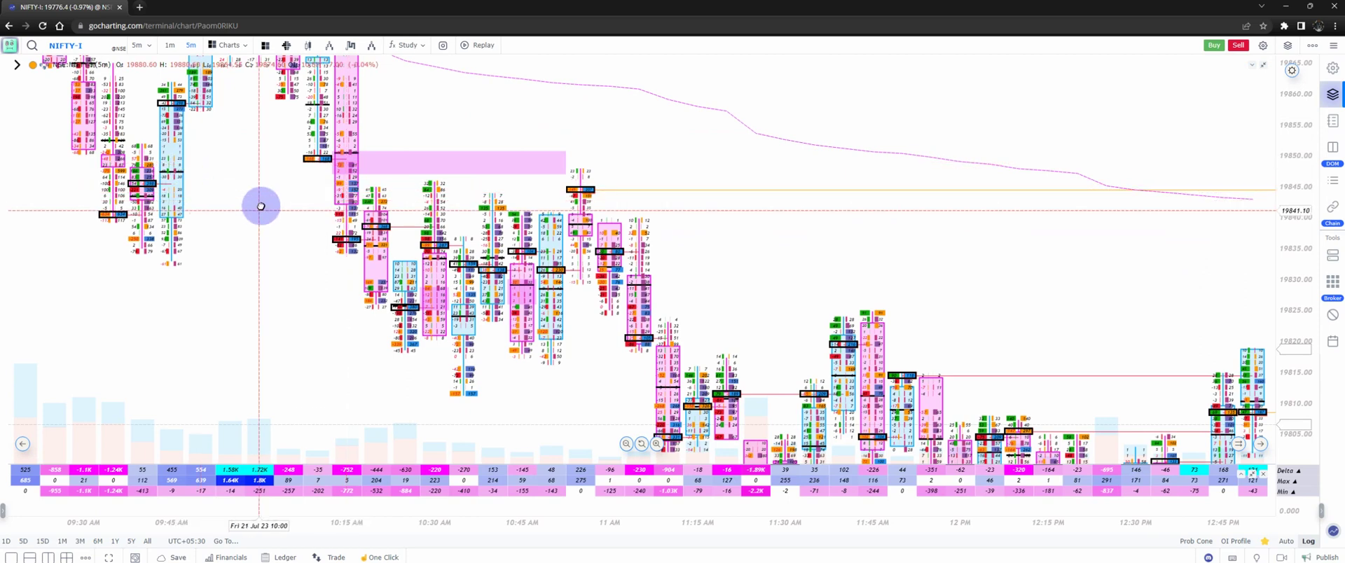
left_click_drag(261, 206, 276, 193)
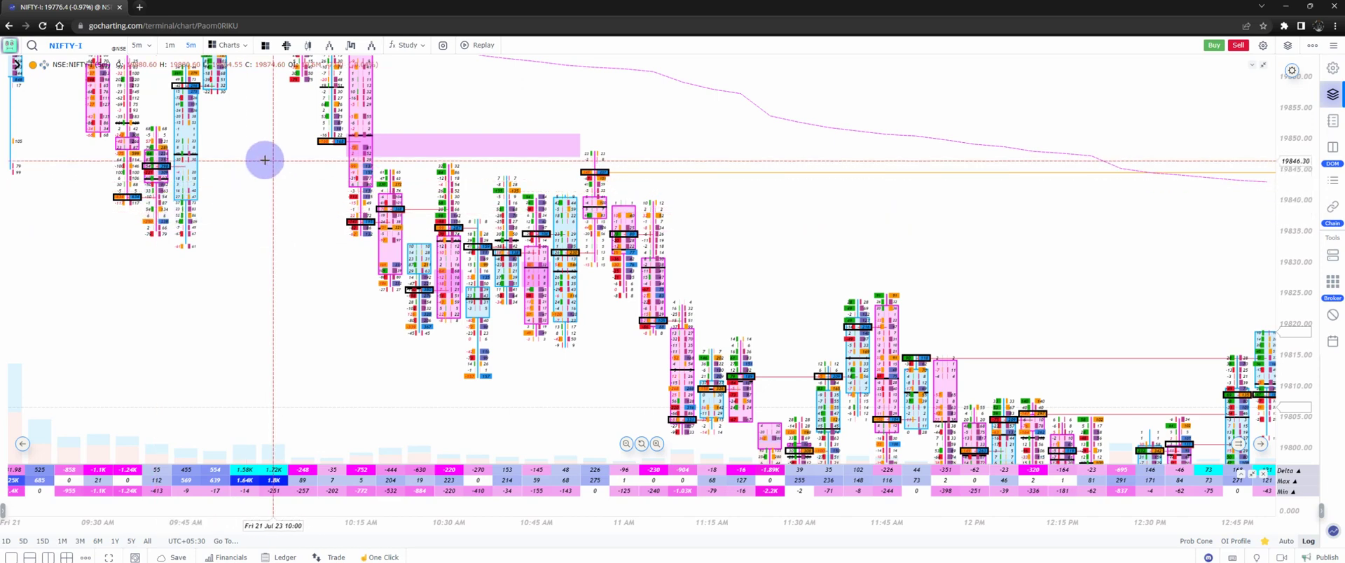
left_click_drag(264, 159, 288, 193)
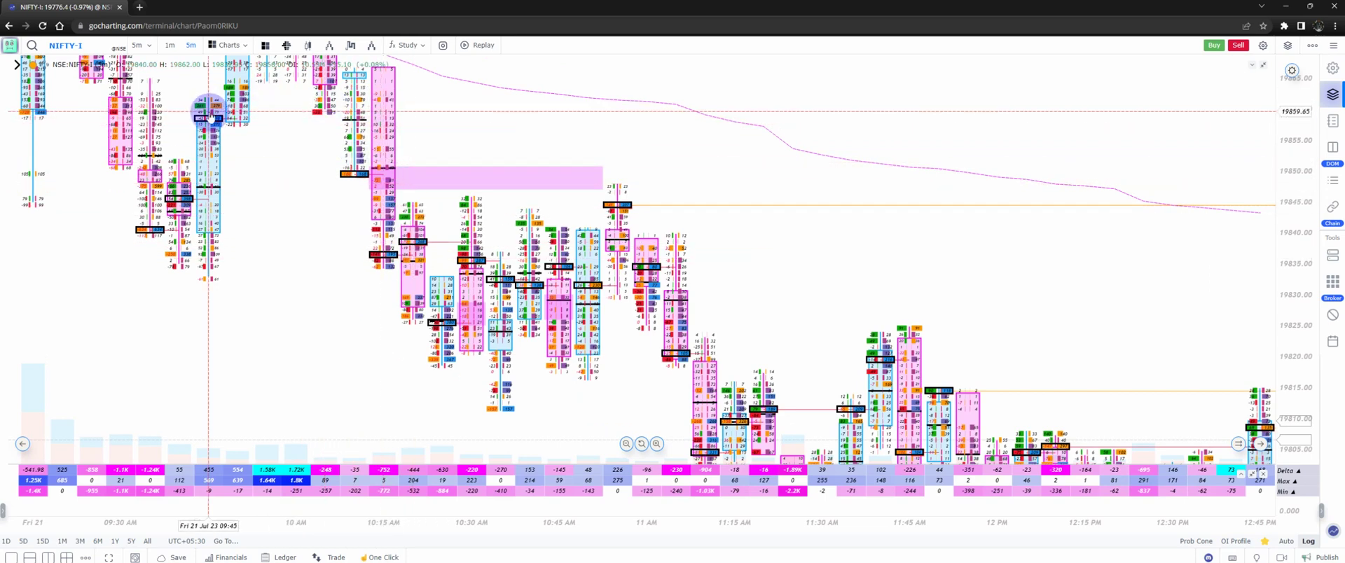
left_click(323, 169)
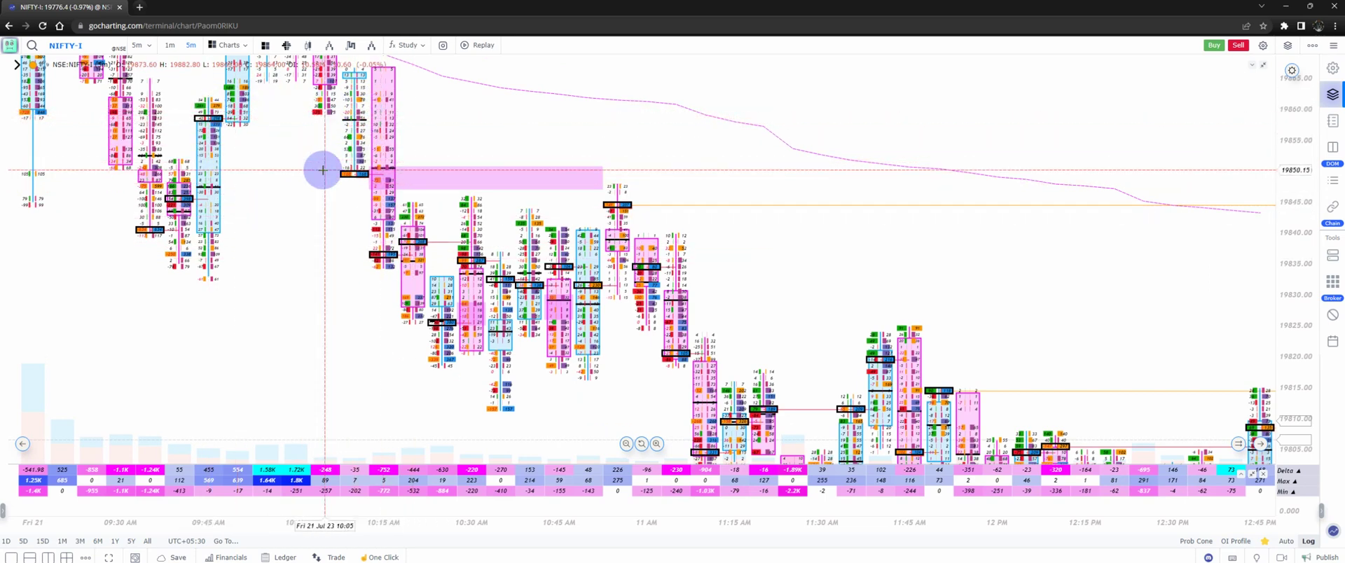
scroll(324, 169, "up", 1)
left_click_drag(312, 187, 403, 150)
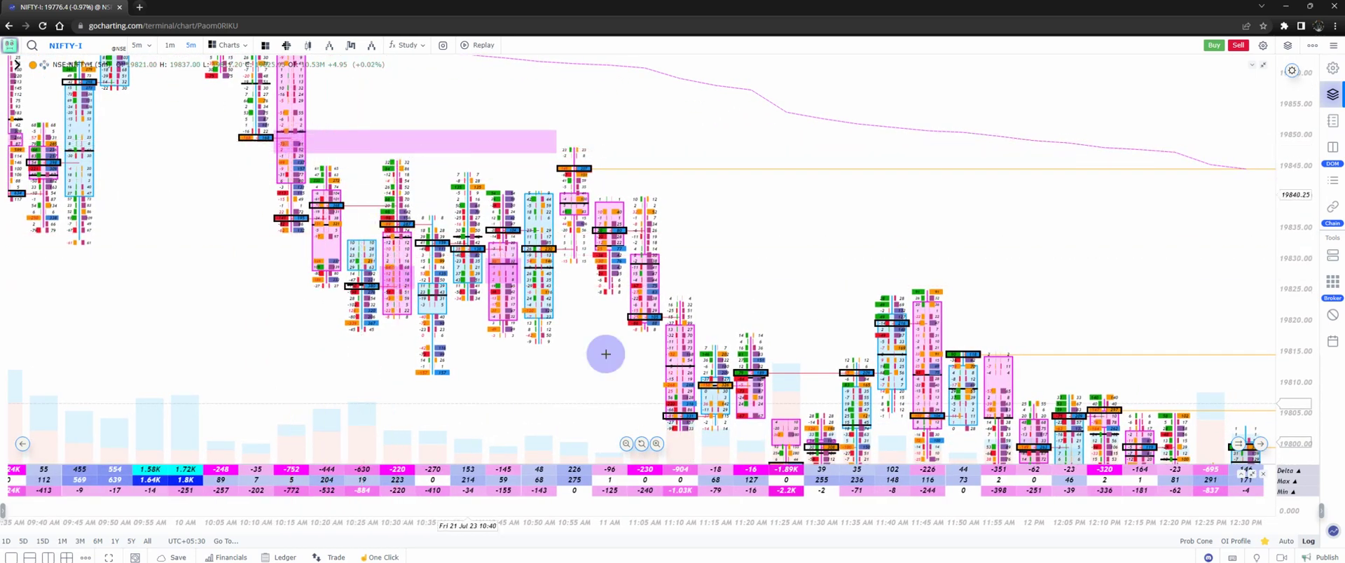
Mark the 11:25, 11:55 and 12:25 candles, draw a line beneath them and a rising stroke to about 12:50, and clear everything
left_click_drag(606, 354, 333, 299)
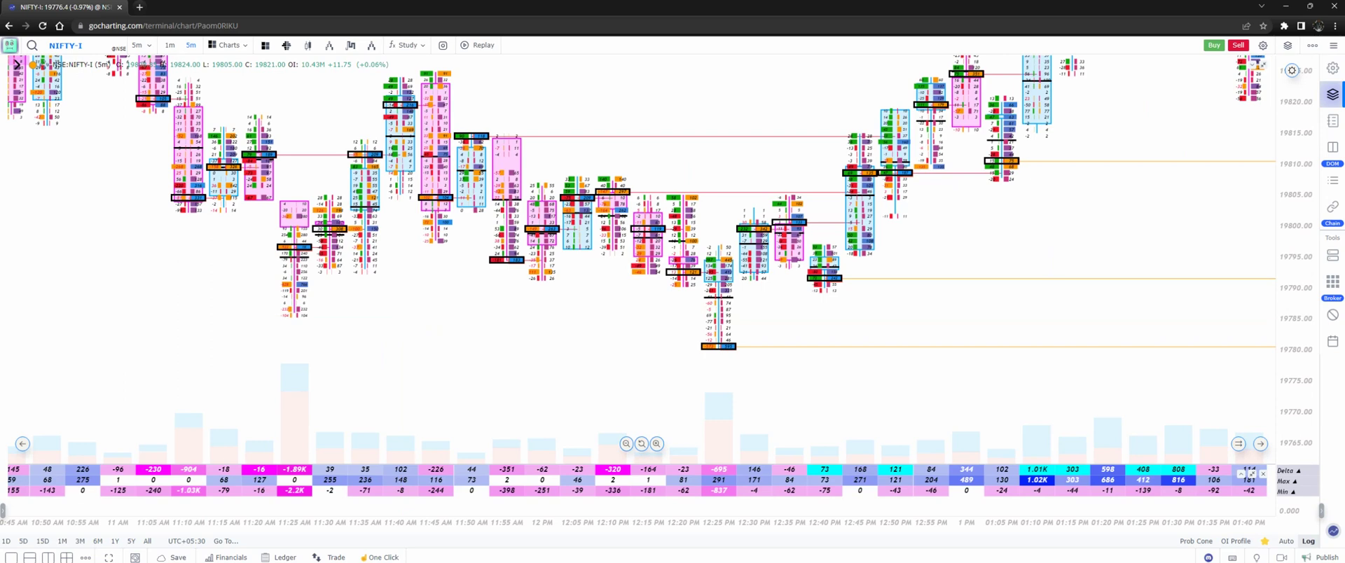
key("ctrl+shift+3")
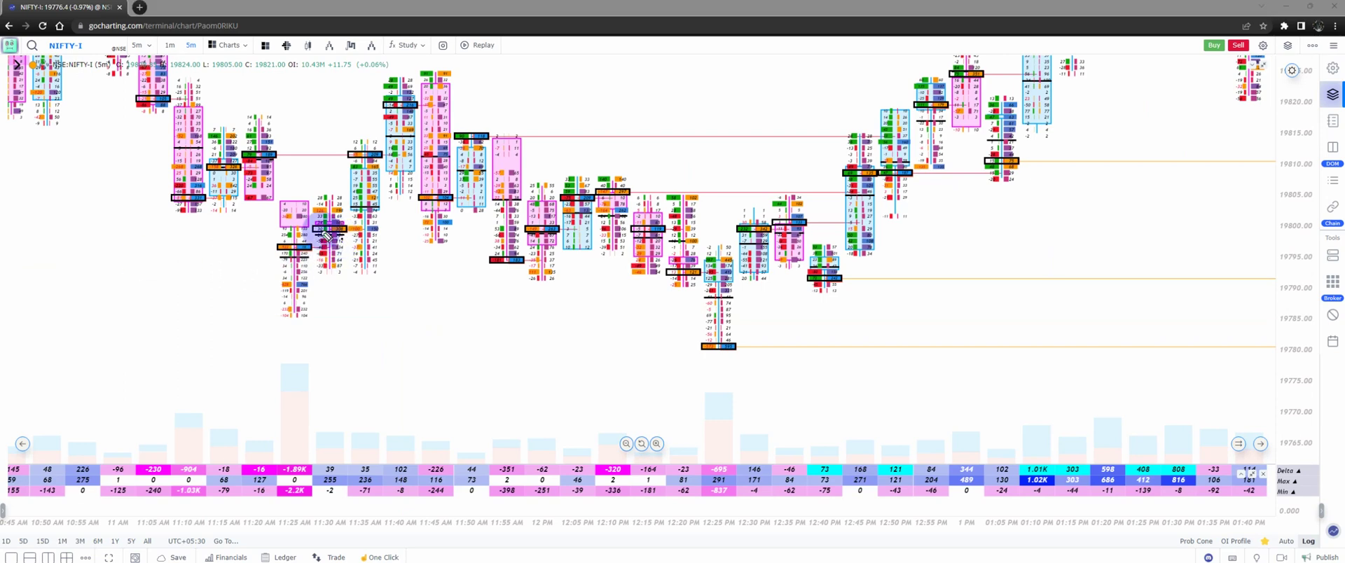
mouse_move(326, 235)
left_mouse_down()
mouse_move(372, 279)
mouse_move(278, 238)
left_mouse_up()
mouse_move(518, 265)
left_mouse_down()
mouse_move(448, 252)
mouse_move(530, 255)
left_mouse_up()
mouse_move(721, 285)
left_mouse_down()
mouse_move(695, 362)
mouse_move(716, 300)
left_mouse_up()
left_click_drag(239, 329, 750, 335)
left_click_drag(670, 343, 904, 124)
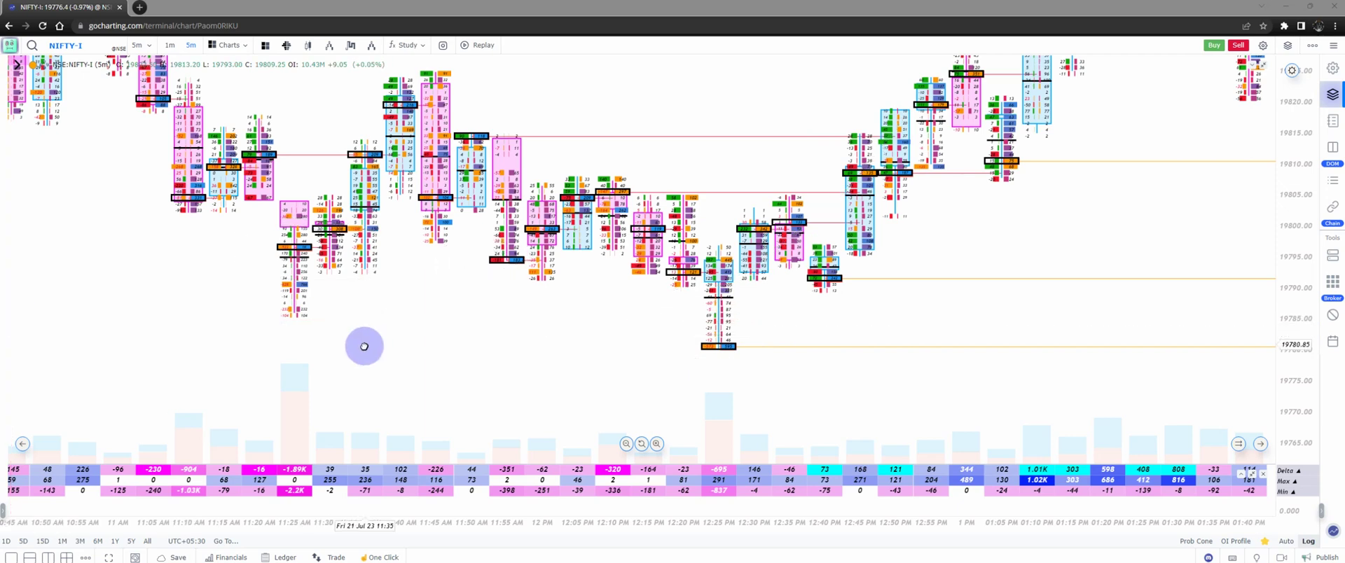
left_click_drag(363, 348, 273, 423)
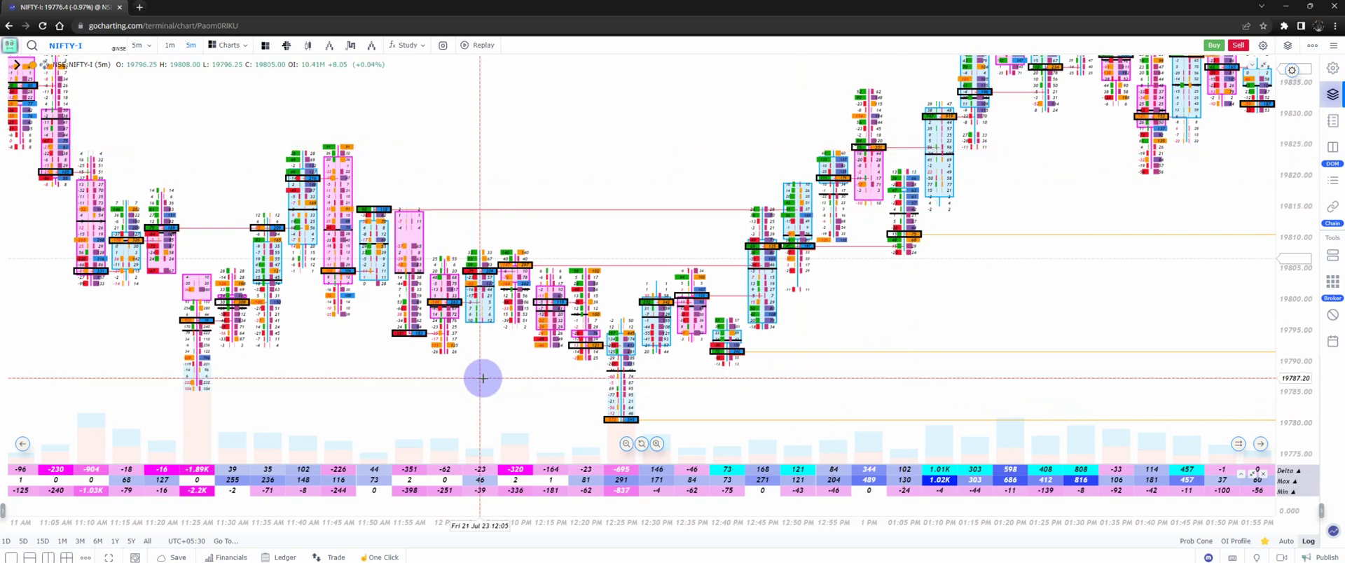
Outline the band near 19830 from about 13:05 to 14:15, circle the 13:30 high with a line leading to it, and clear everything
scroll(483, 382, "down", 3)
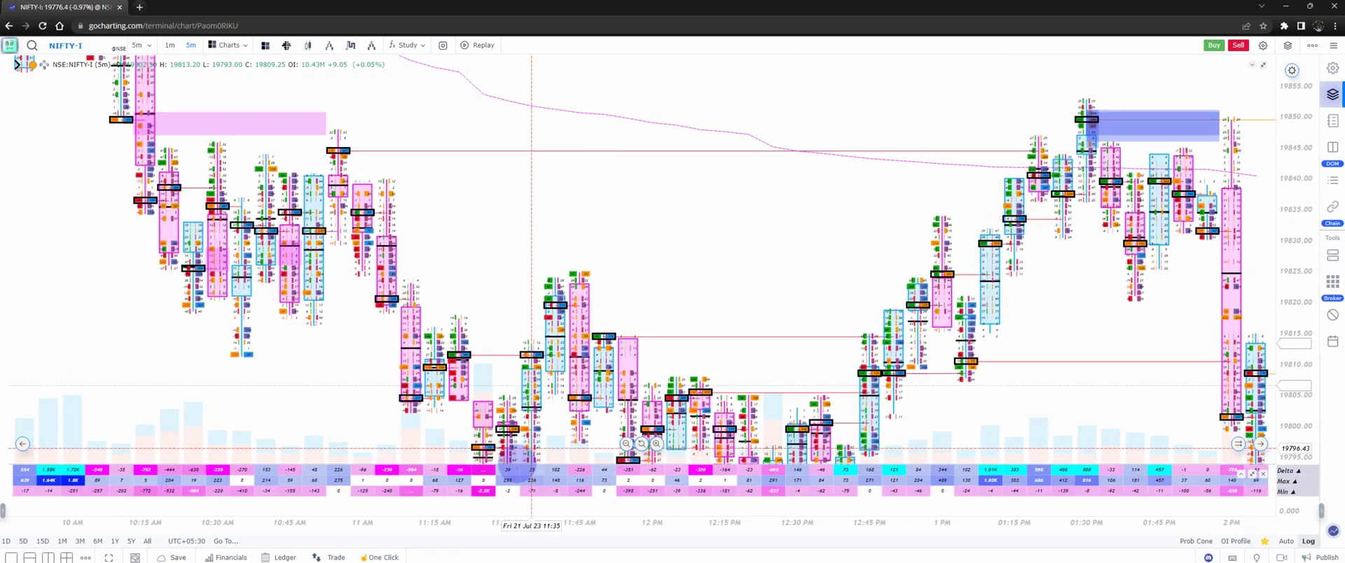
left_click_drag(532, 448, 219, 228)
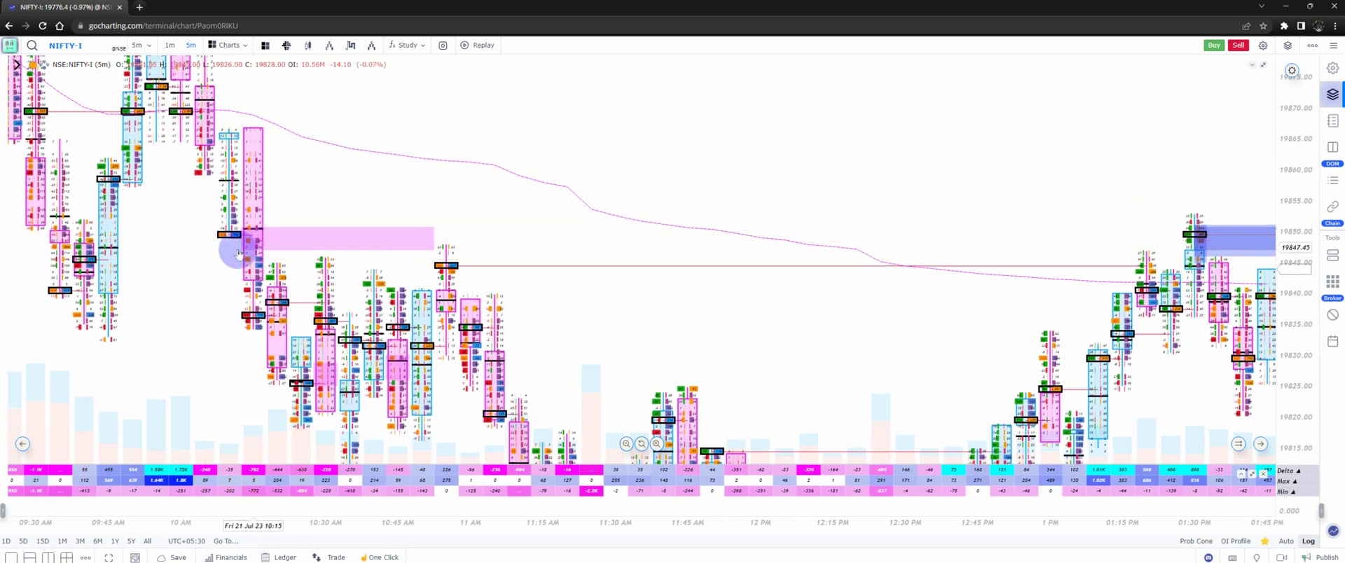
left_click_drag(409, 251, 203, 234)
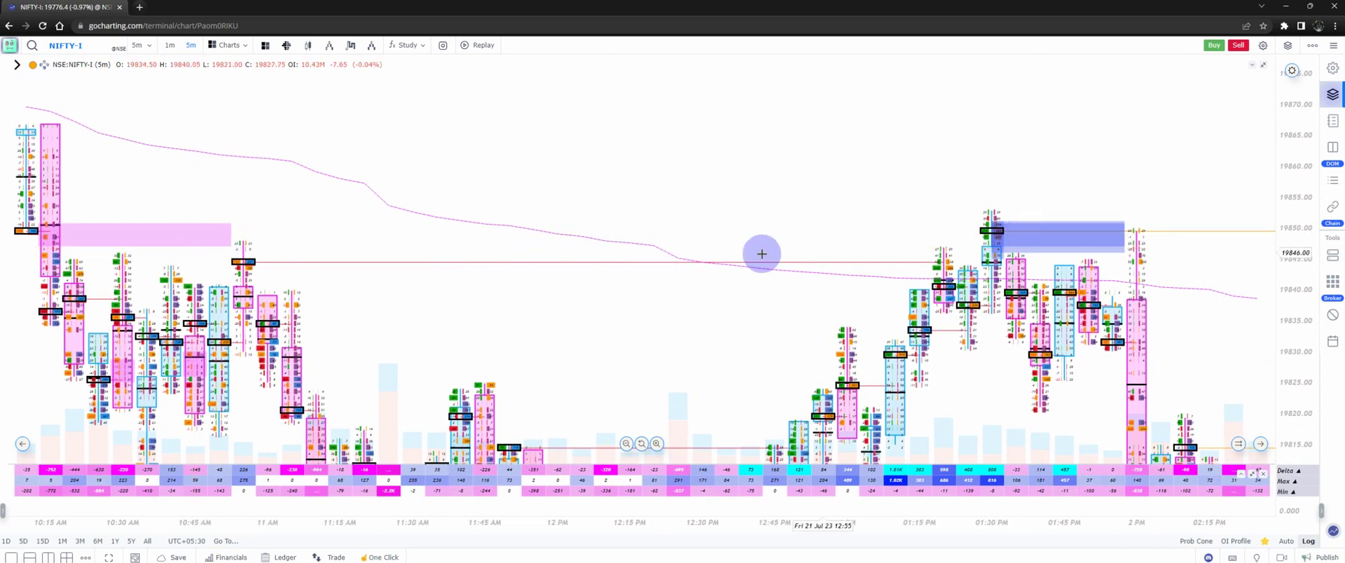
left_click_drag(708, 300, 369, 268)
scroll(632, 315, "up", 2)
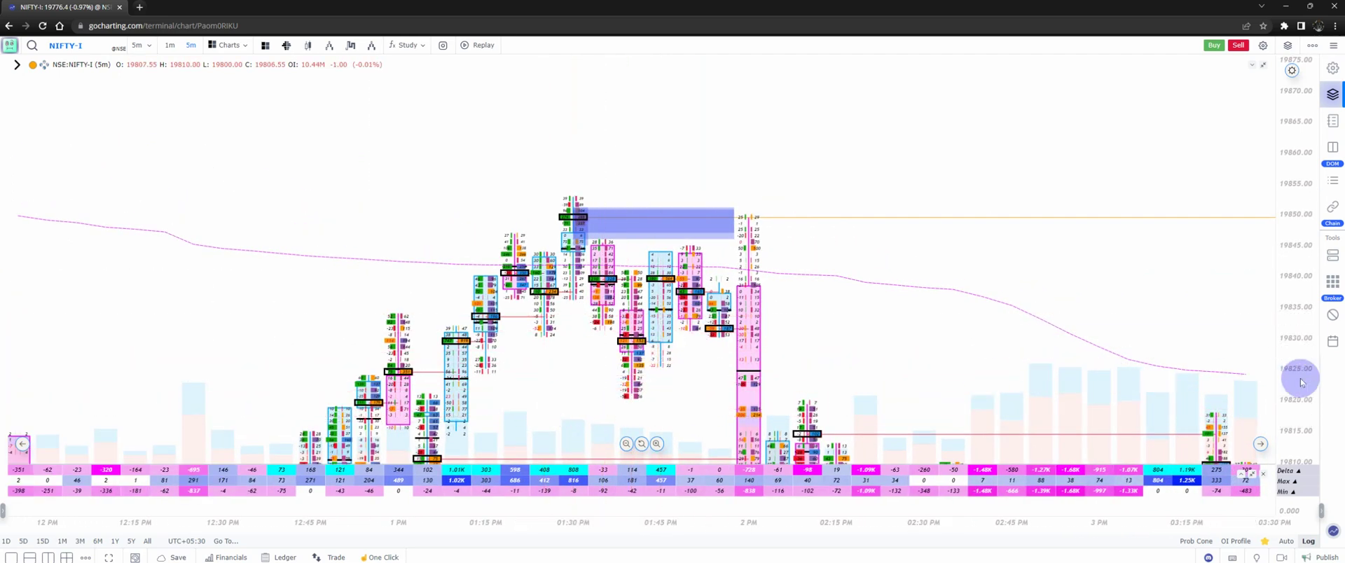
left_click_drag(1299, 380, 1297, 359)
left_click_drag(668, 383, 679, 341)
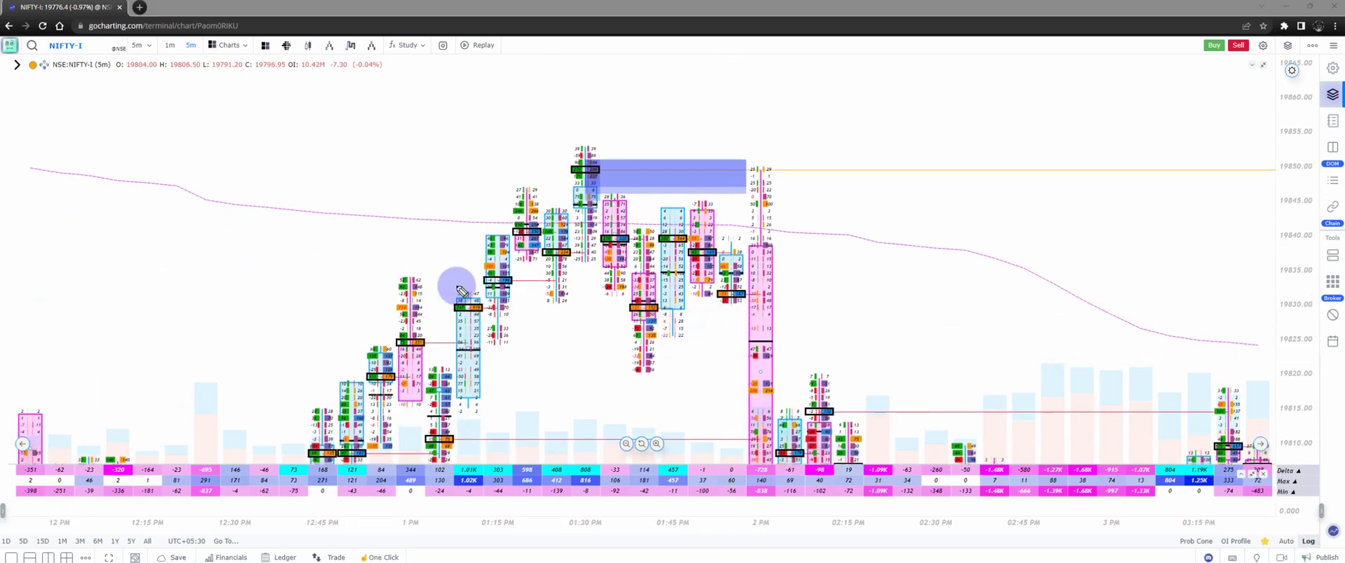
mouse_move(452, 298)
left_mouse_down()
mouse_move(511, 312)
mouse_move(875, 308)
mouse_move(476, 290)
left_mouse_up()
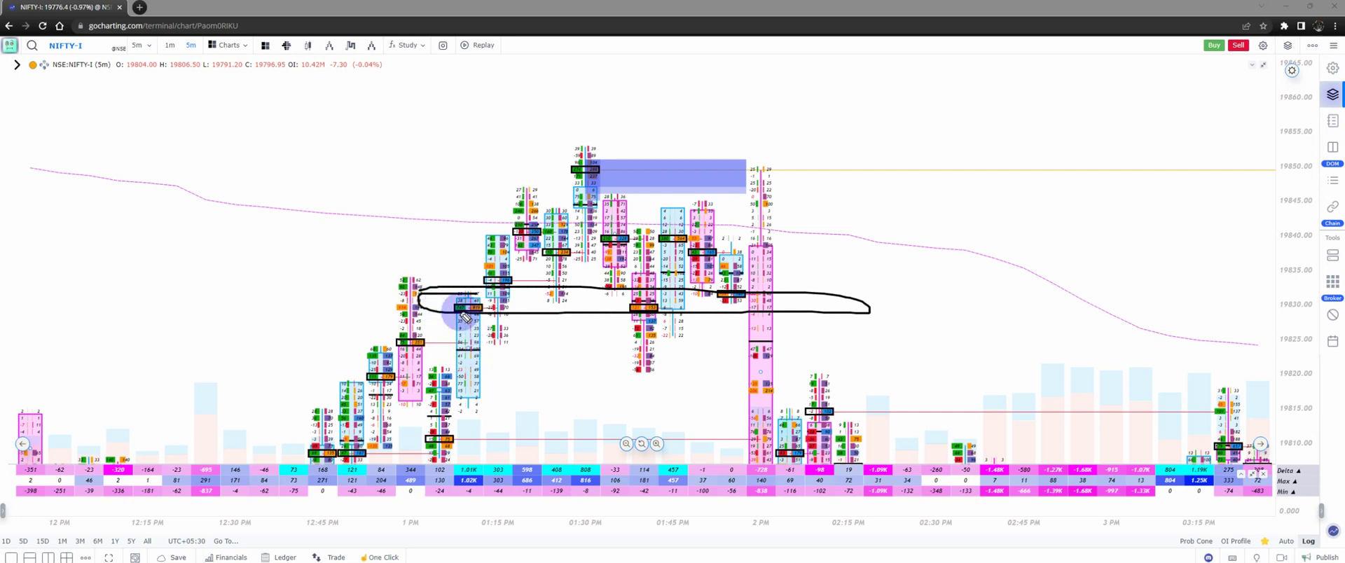
left_click_drag(486, 316, 793, 313)
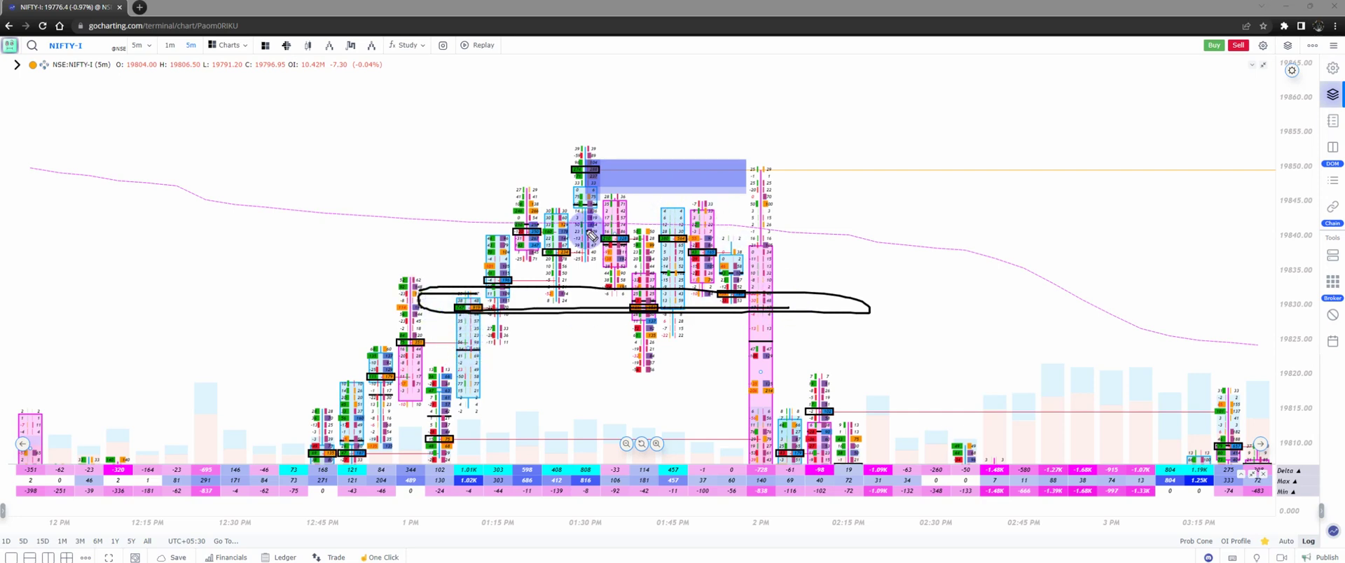
left_click_drag(239, 167, 536, 176)
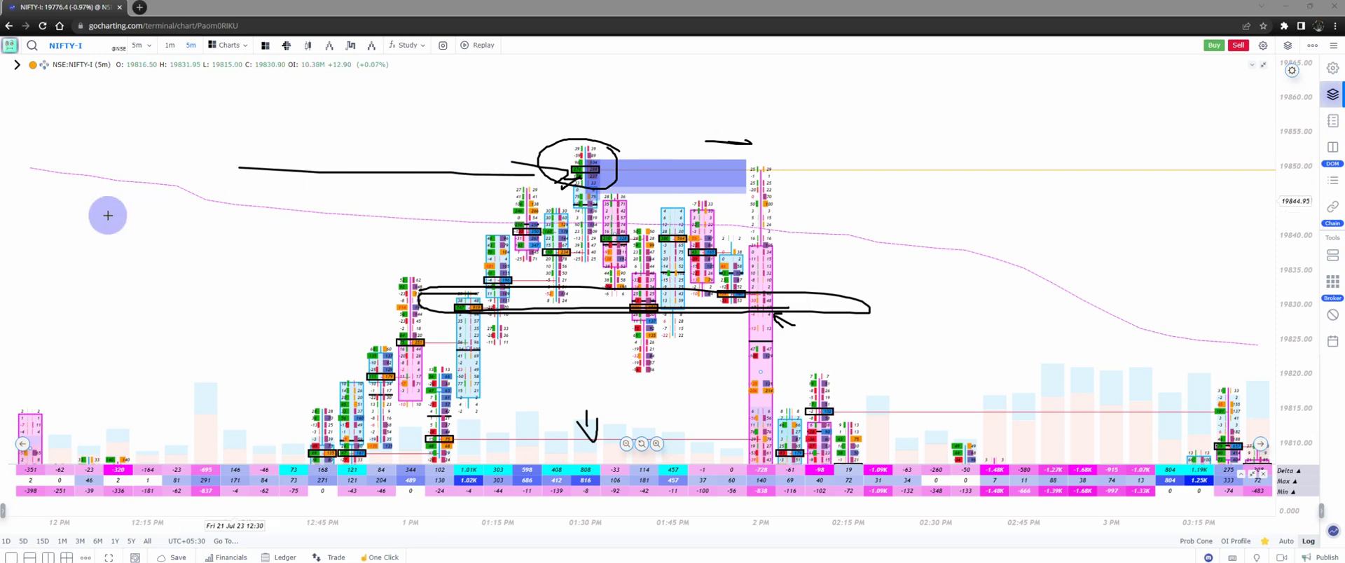
key("Escape")
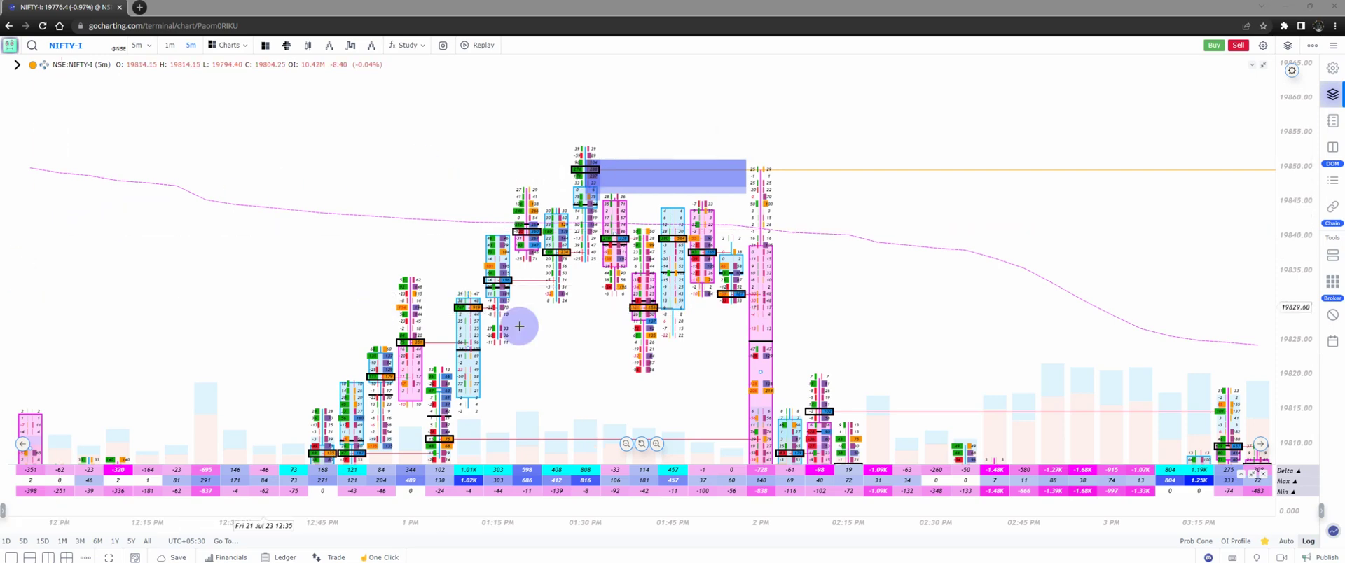
Circle the 14:40–15:10 outlined rows near 19770 and 19750, tick the volume bars beneath, extend the lower zone beyond 15:30, and clear everything
mouse_move(614, 354)
left_mouse_down()
mouse_move(482, 236)
mouse_move(453, 177)
mouse_move(463, 225)
mouse_move(385, 144)
left_mouse_up()
left_click_drag(662, 333, 529, 222)
left_click_drag(531, 299, 599, 445)
left_click_drag(537, 238, 592, 344)
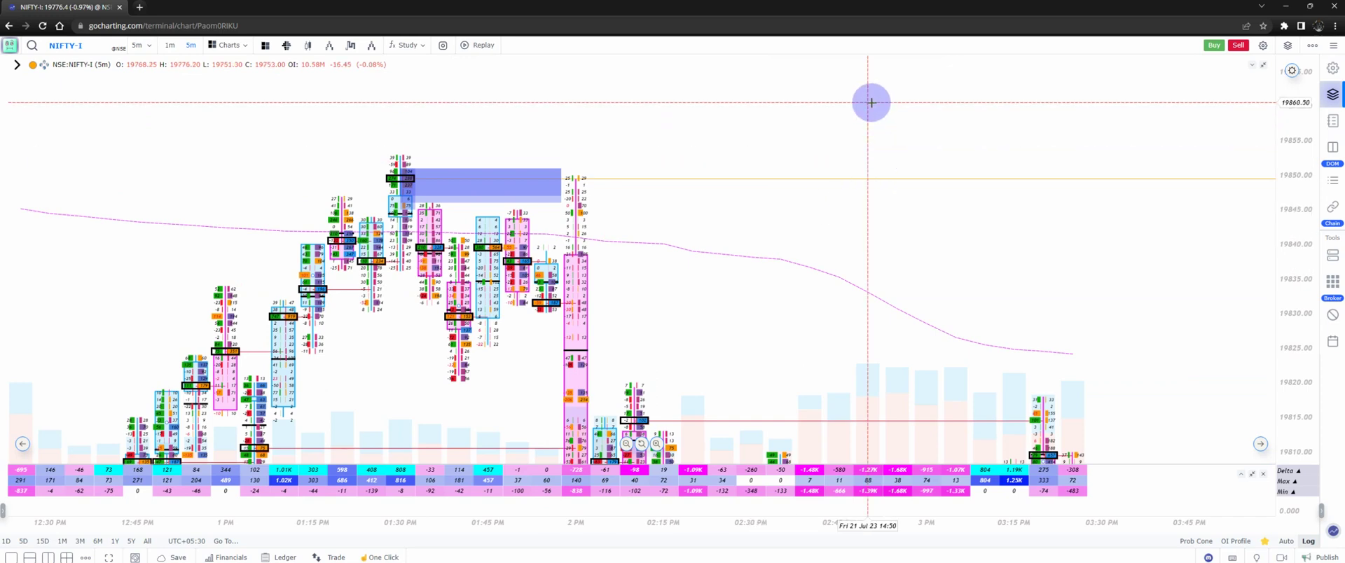
left_click_drag(652, 318, 523, 290)
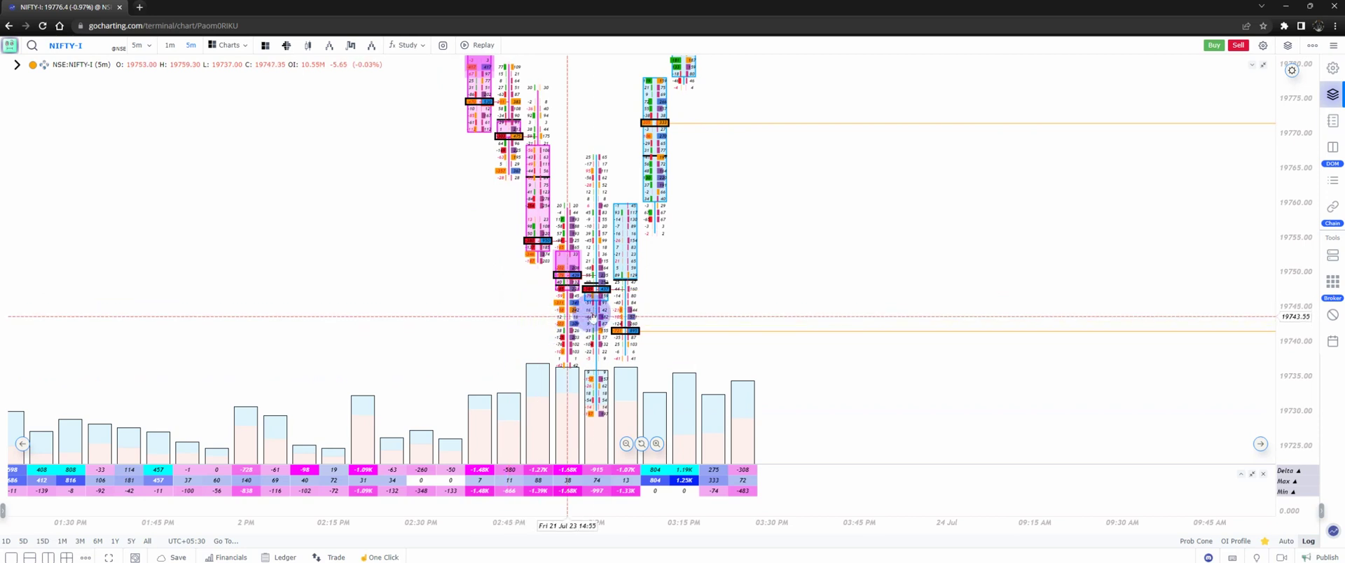
scroll(595, 315, "down", 1)
left_click_drag(1301, 258, 194, 309)
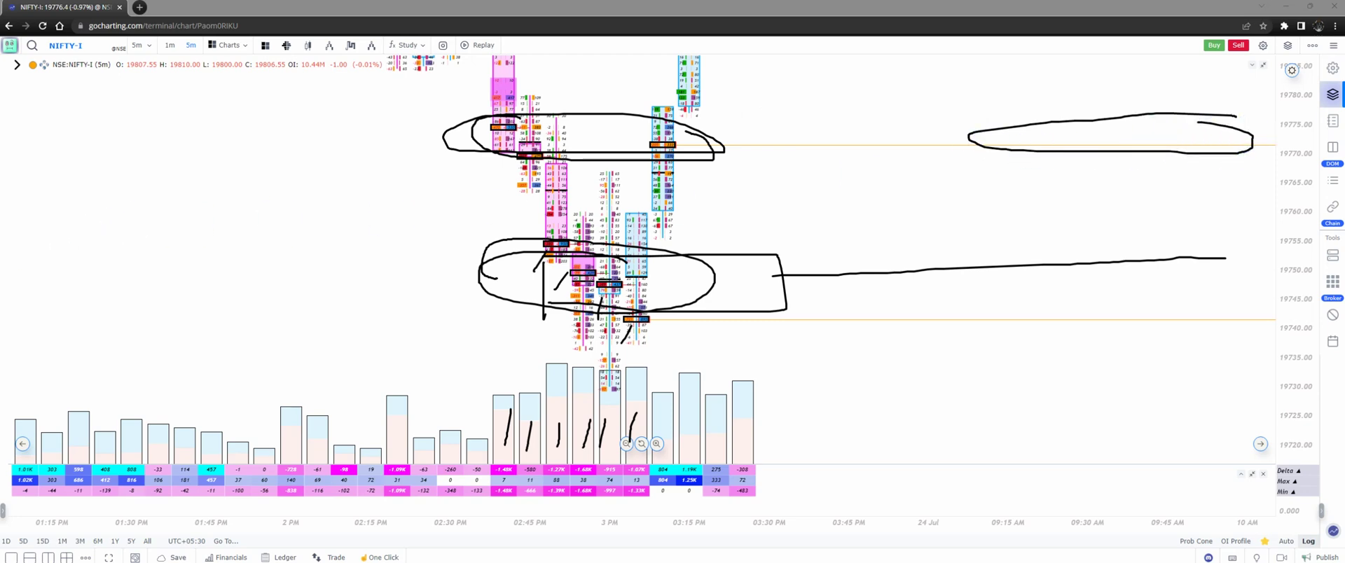
key("e")
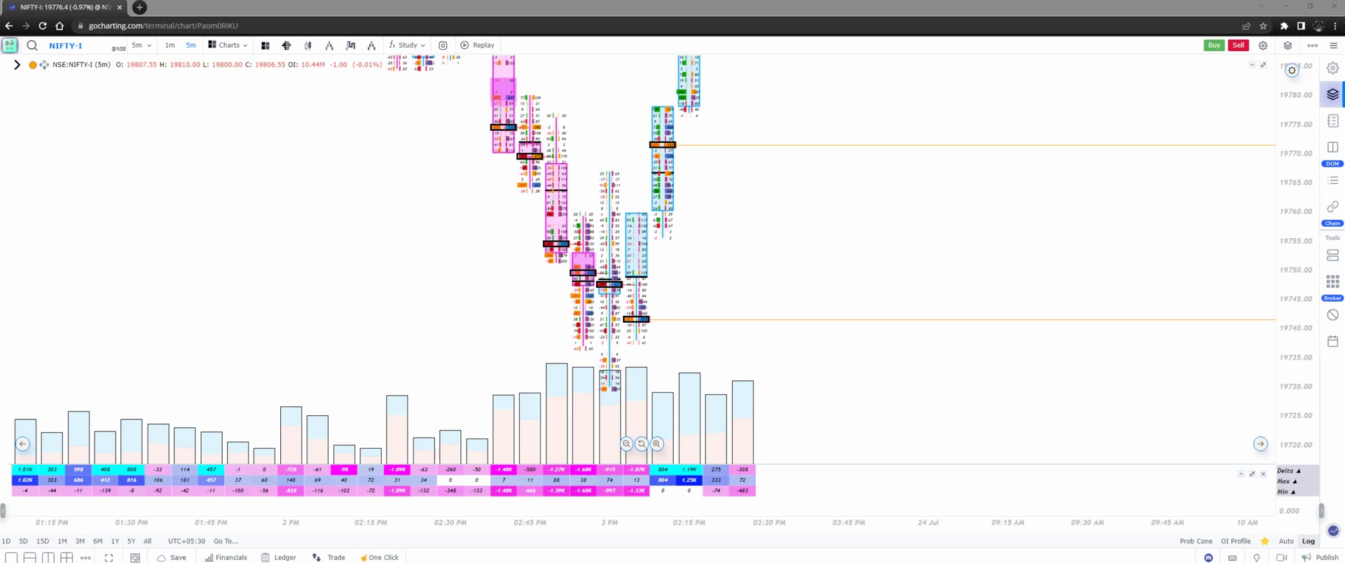
Examine the candles between 14:00 and 15:25, comparing the shaded zone beside the 14:40 candle with the outlined rows and their extended lines
left_click_drag(507, 171, 431, 333)
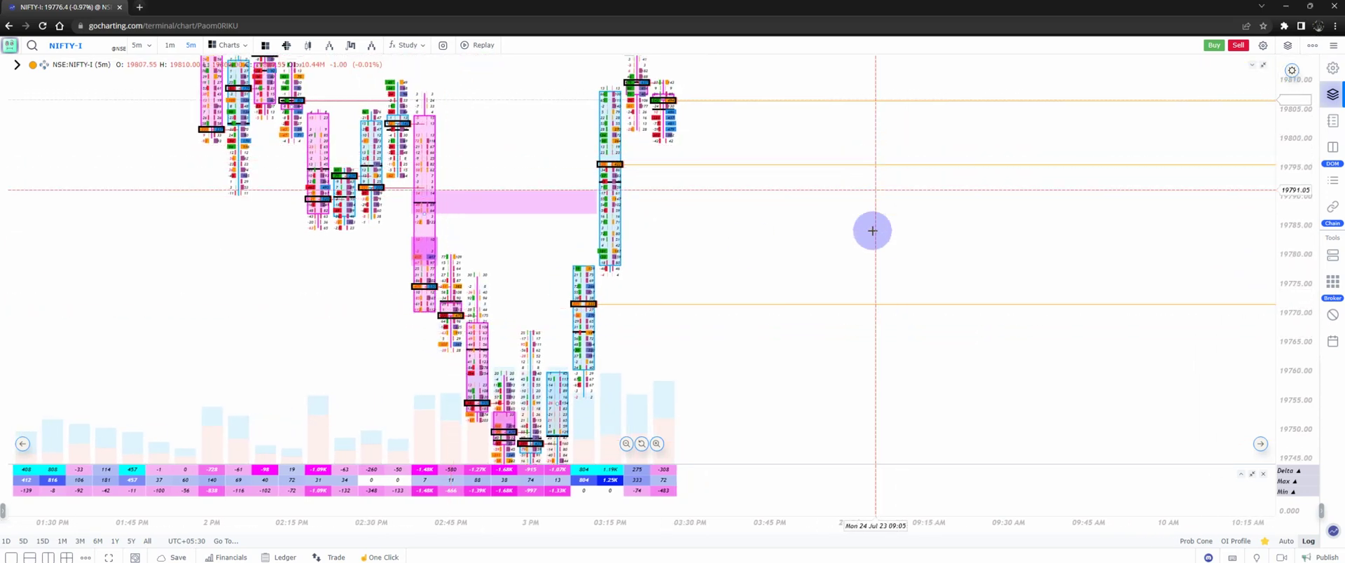
left_click_drag(546, 410, 544, 364)
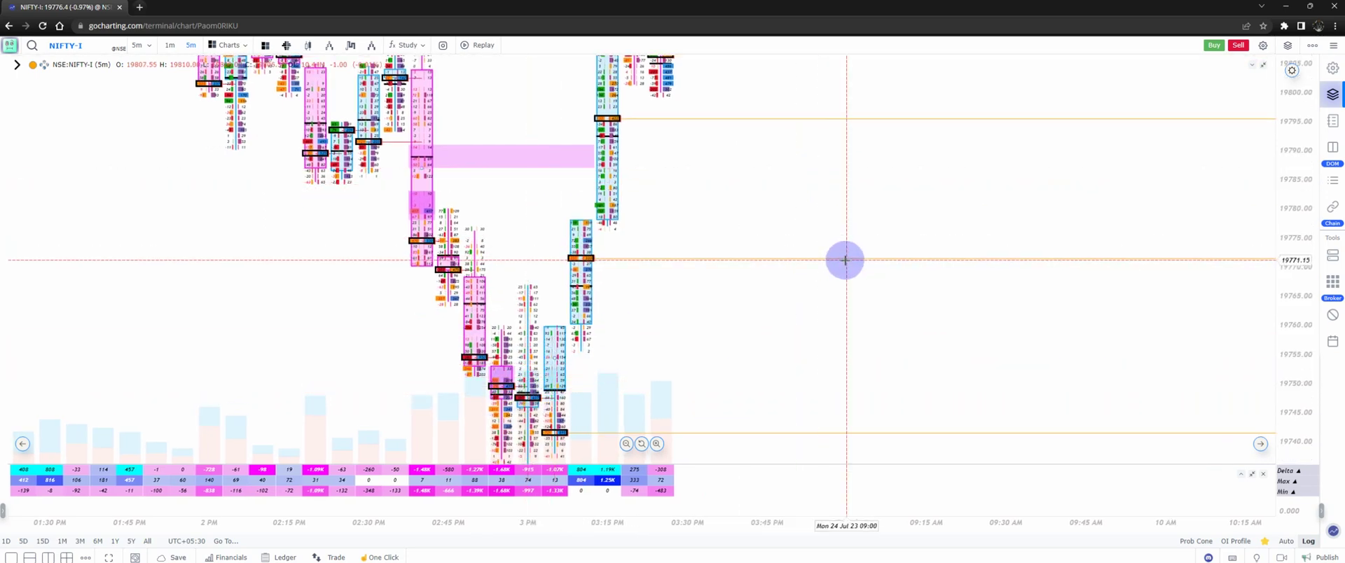
left_click_drag(642, 346, 595, 420)
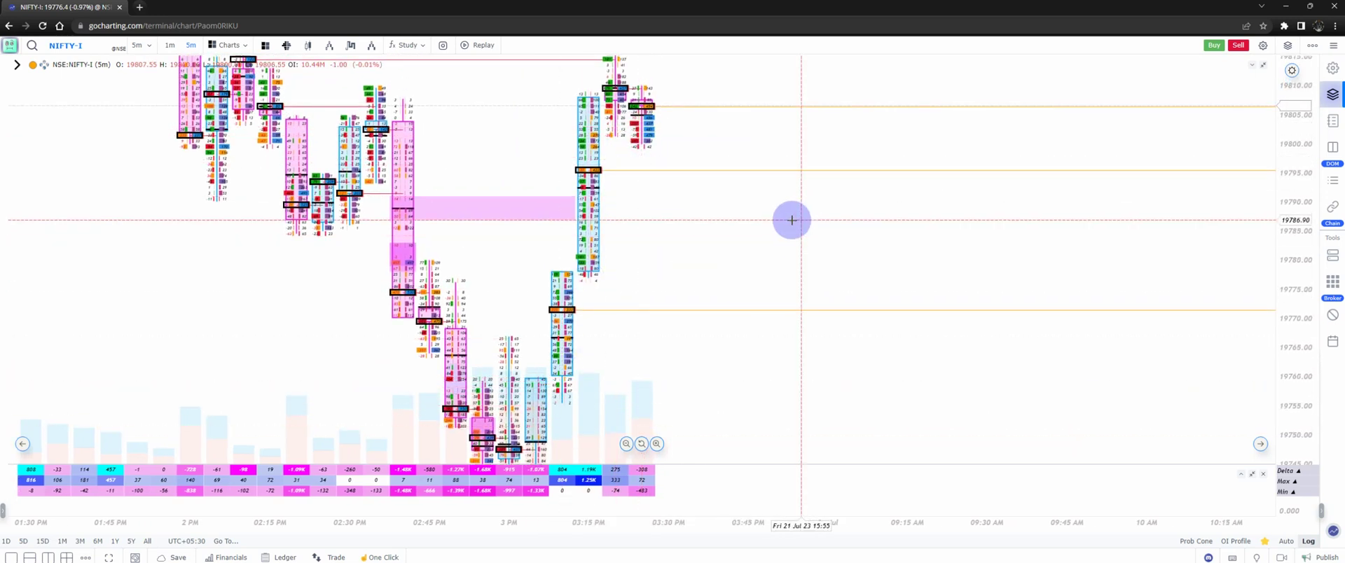
left_click_drag(622, 360, 643, 286)
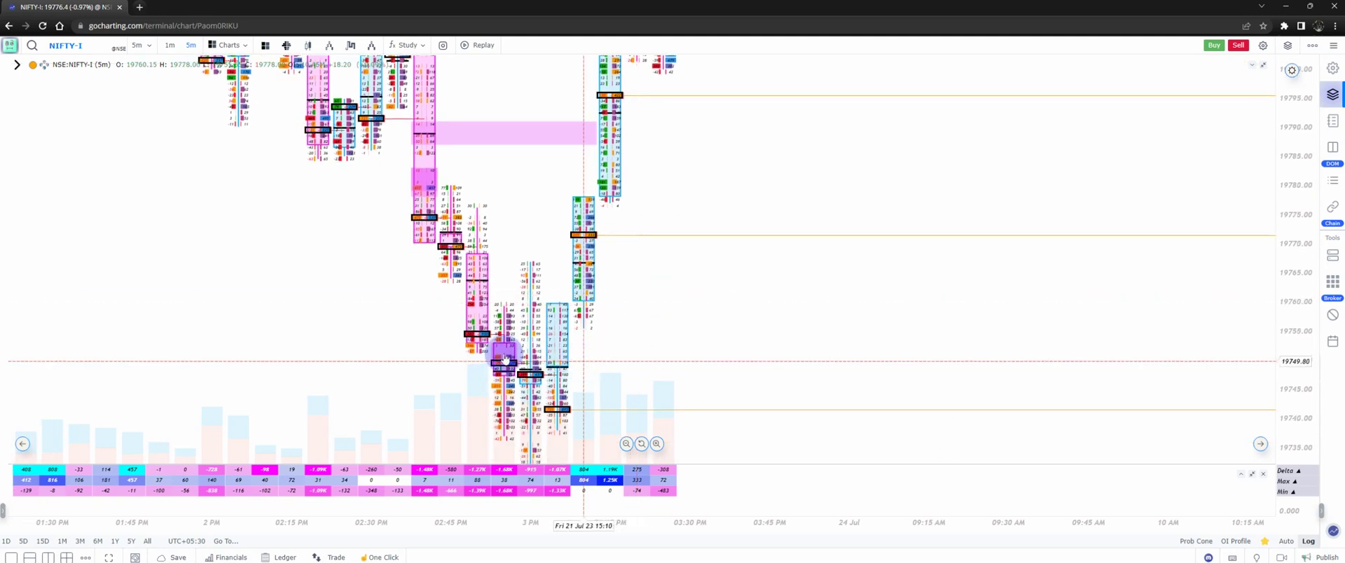
left_click_drag(586, 353, 535, 201)
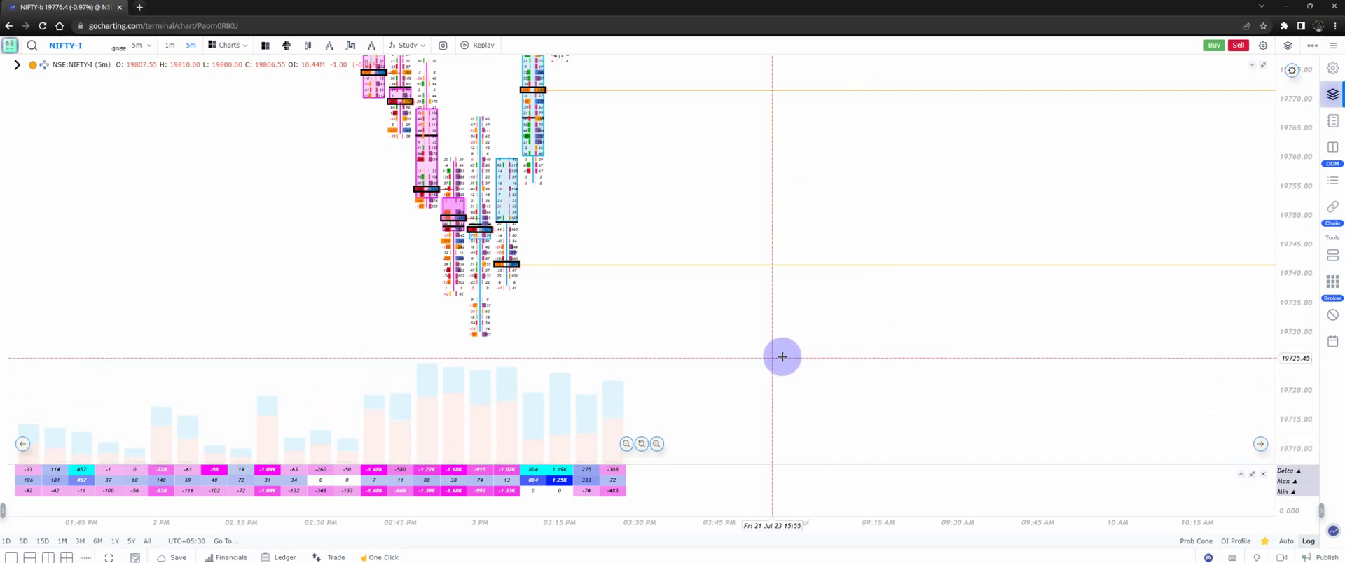
scroll(771, 356, "down", 2)
left_click_drag(794, 300, 849, 457)
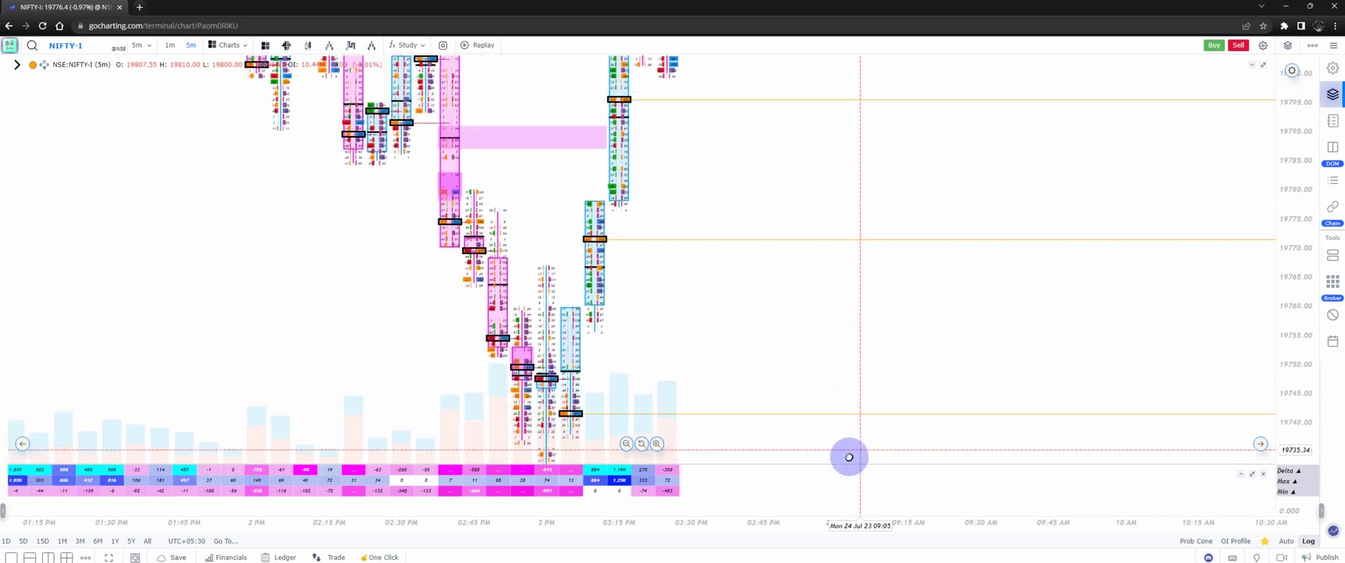
scroll(779, 337, "up", 1)
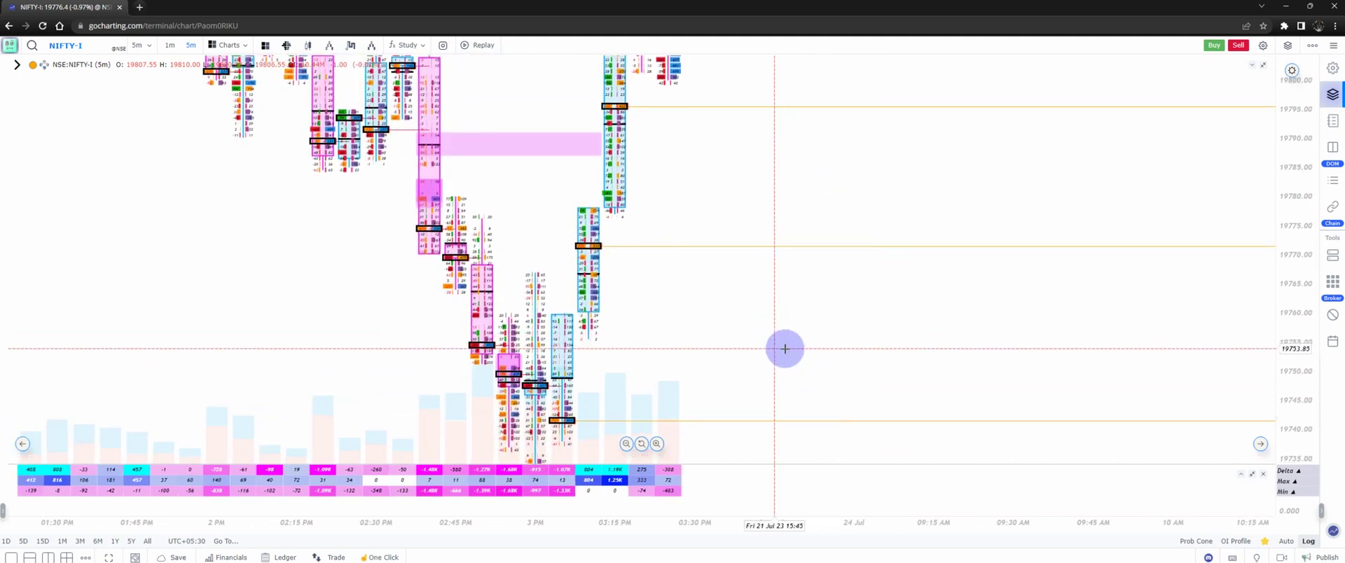
left_click_drag(755, 332, 758, 385)
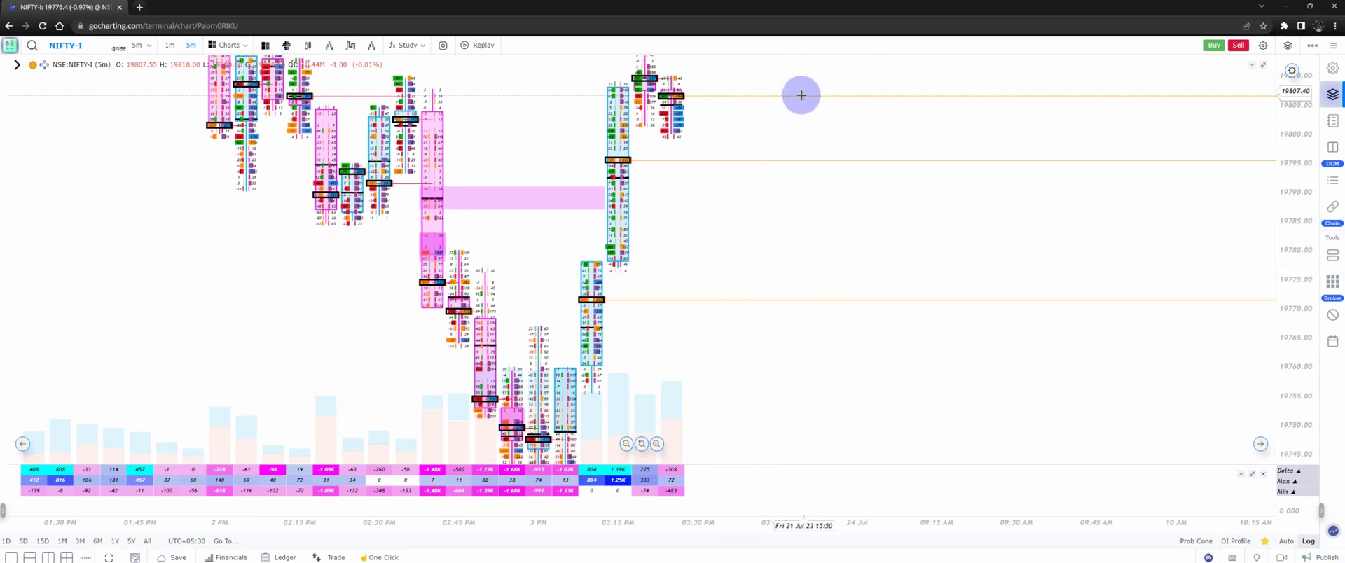
left_click_drag(807, 256, 819, 183)
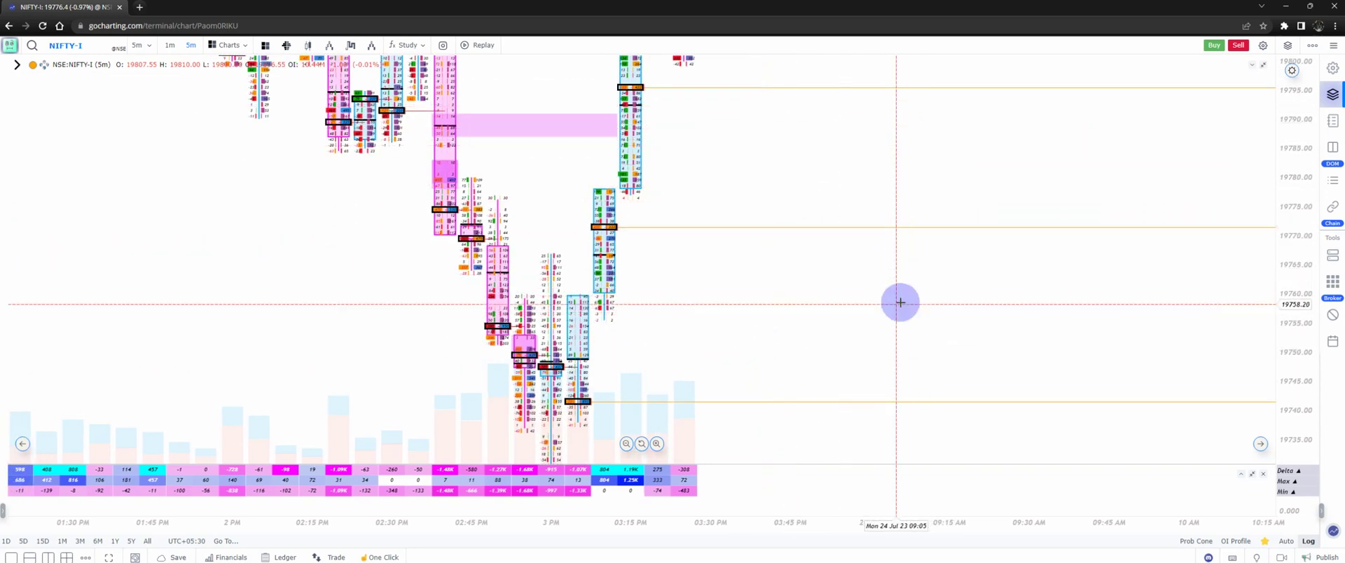
left_click_drag(920, 341, 931, 292)
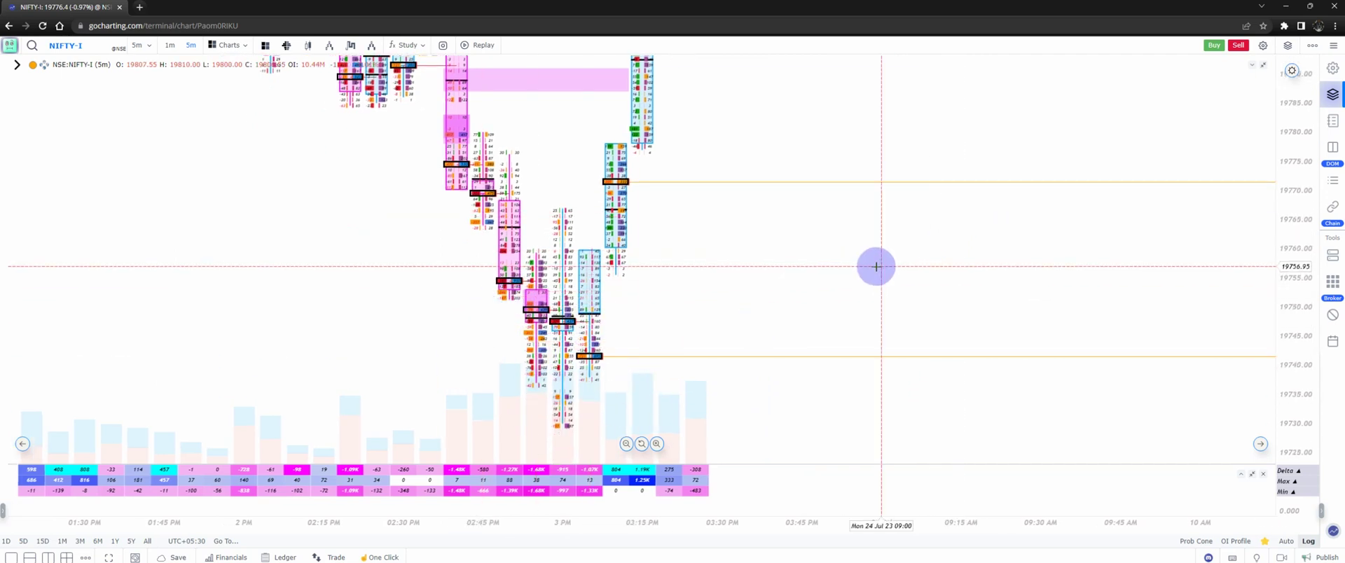
left_click_drag(937, 111, 868, 201)
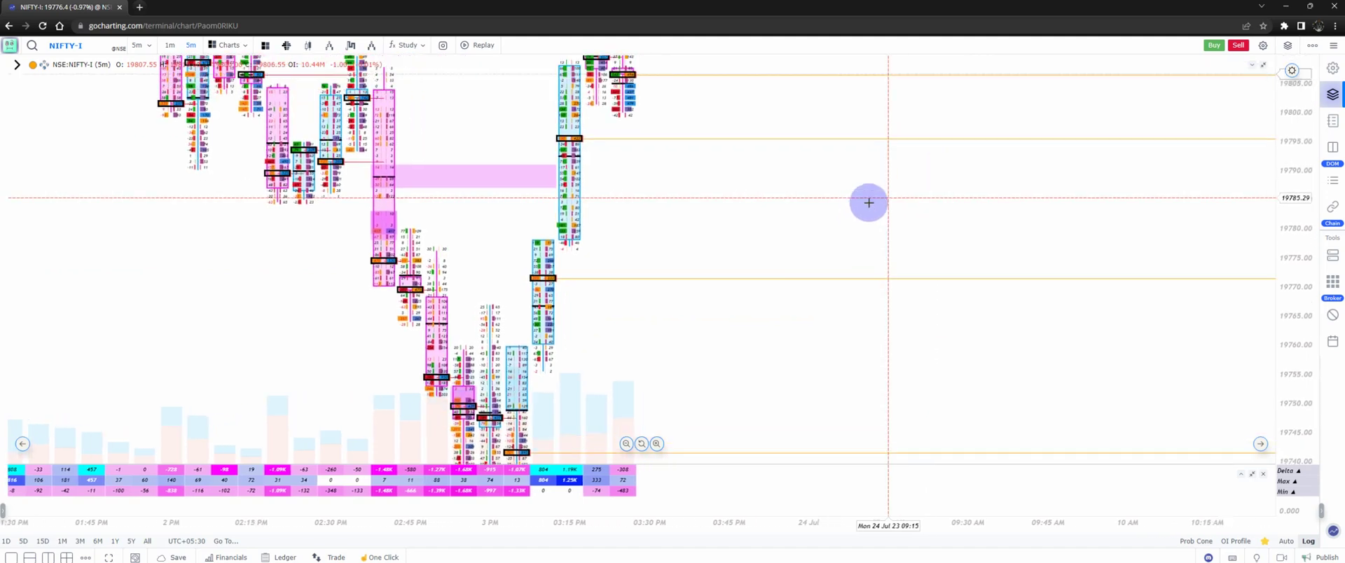
left_click_drag(664, 227, 861, 284)
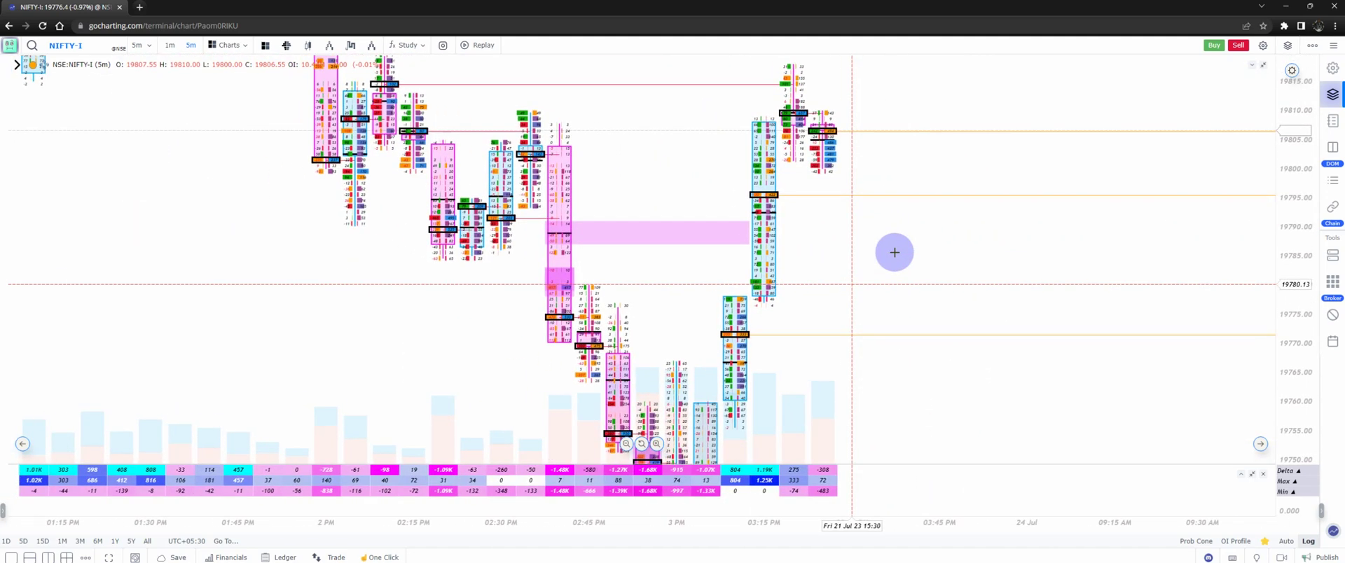
scroll(692, 270, "up", 2)
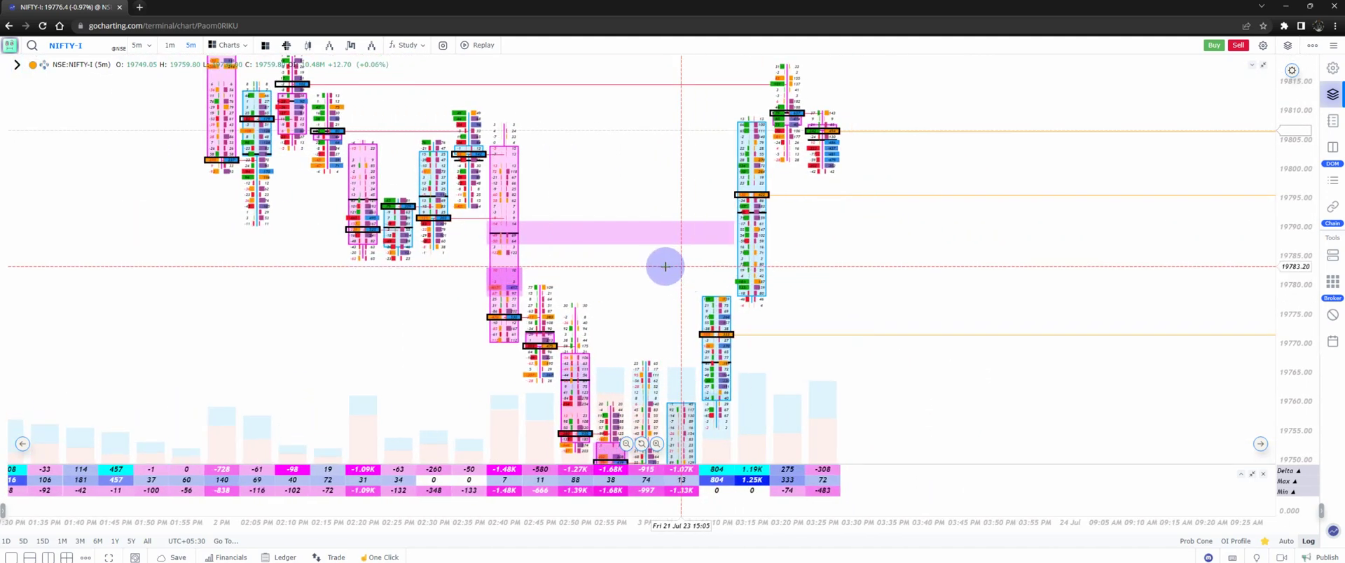
scroll(666, 267, "down", 1)
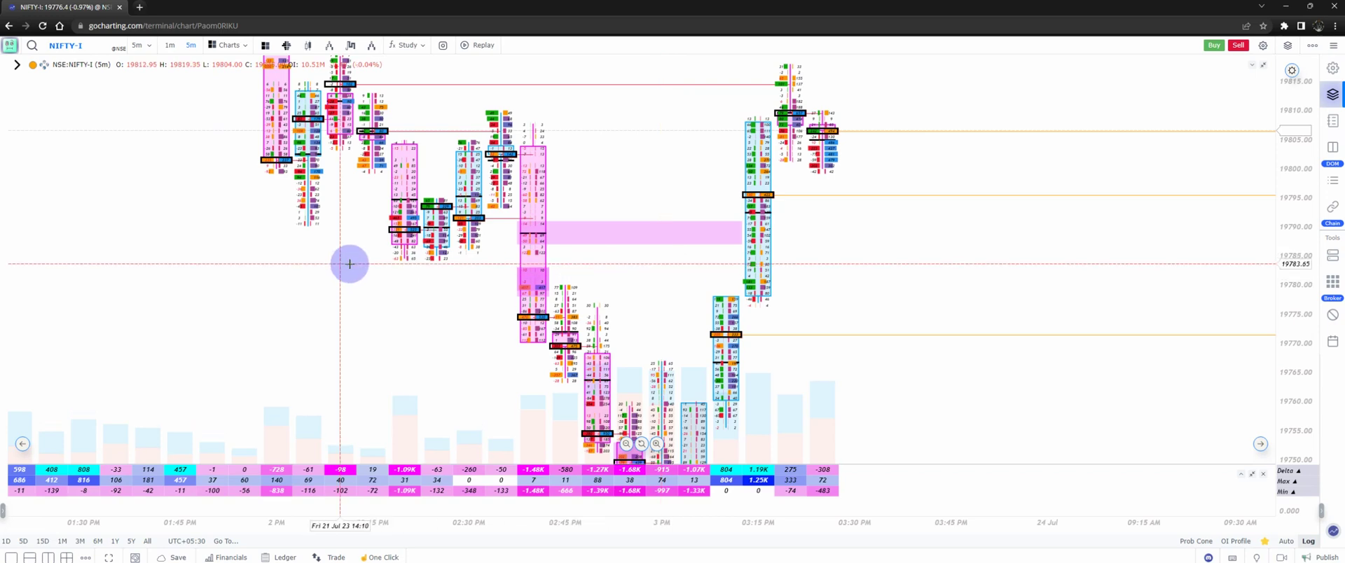
left_click_drag(351, 263, 438, 353)
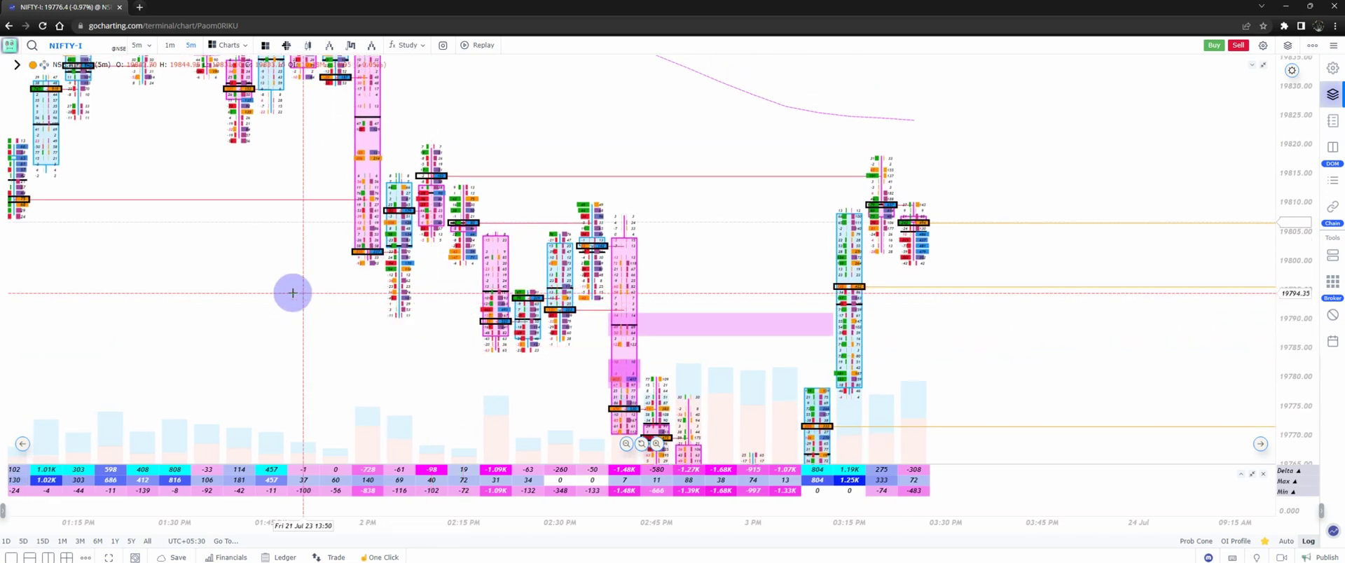